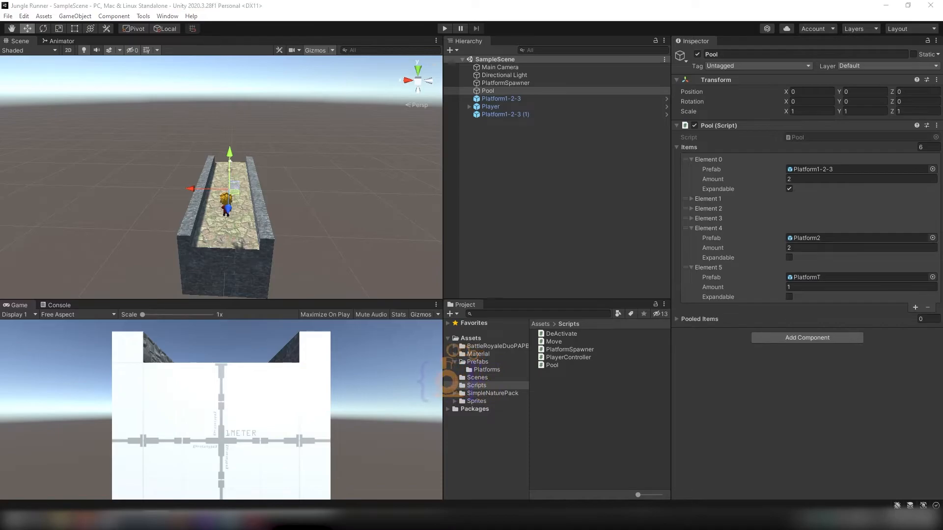
Step: Switch to the browser and look over the Low-Poly Simple Nature Pack and Cartoon Vegetation Pack pages on the Asset Store
mouse_move(113, 520)
click(155, 485)
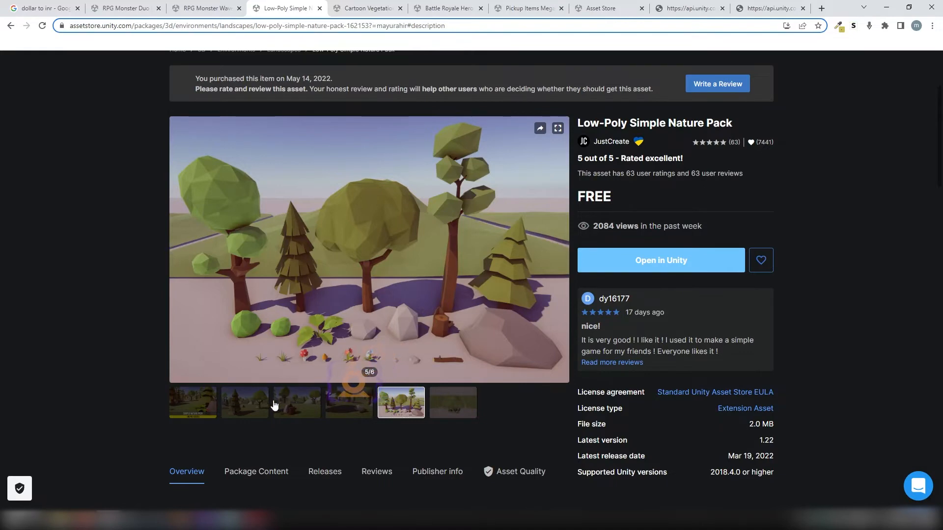
click(354, 5)
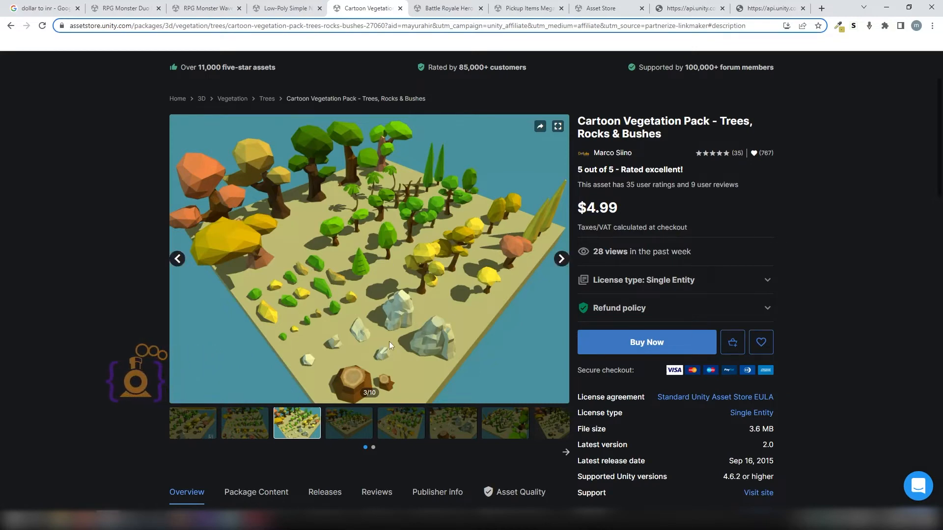
click(347, 421)
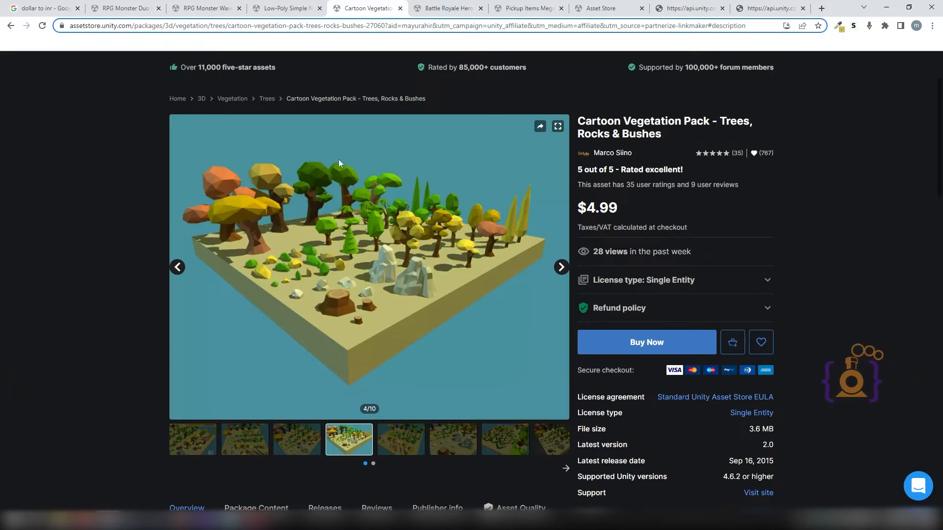
Step: Open the Low-Poly Simple Nature Pack from its Asset Store page in Unity's Package Manager and re-download it
click(286, 6)
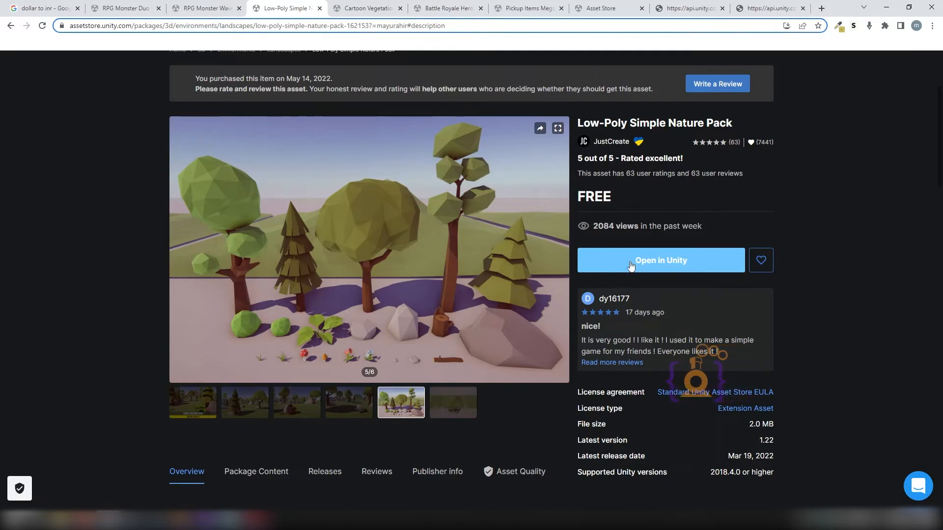
click(661, 260)
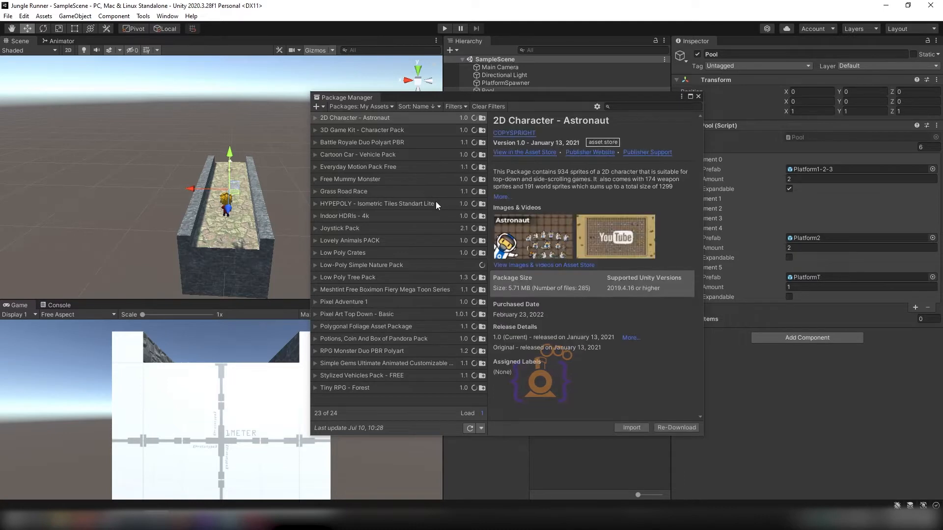
click(815, 30)
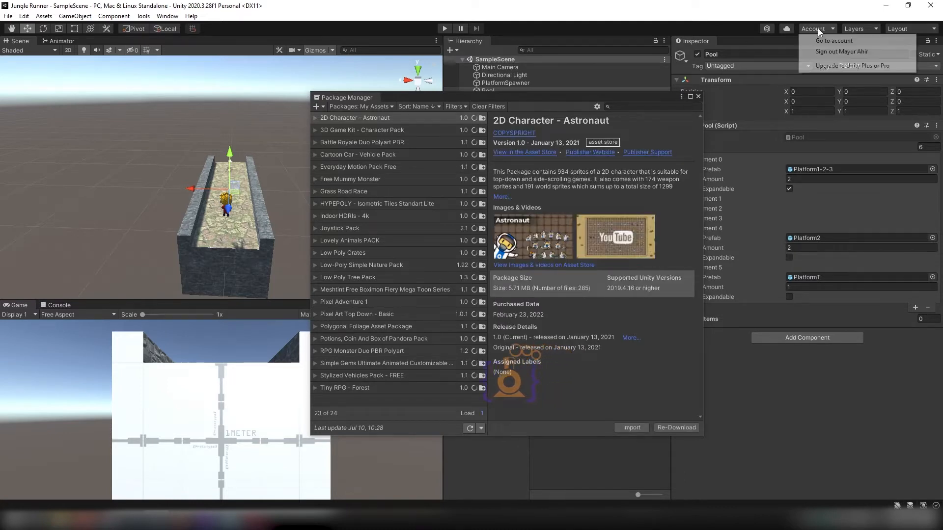
click(815, 29)
click(397, 265)
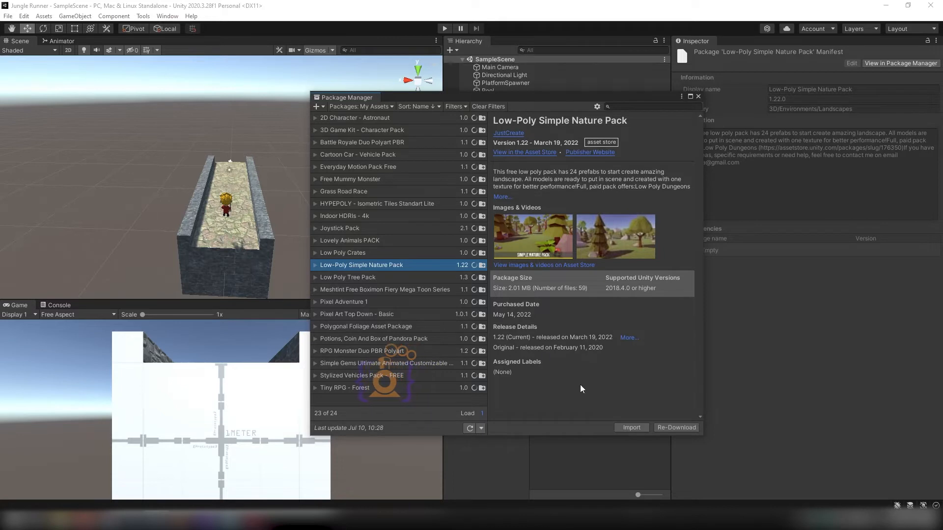
click(676, 428)
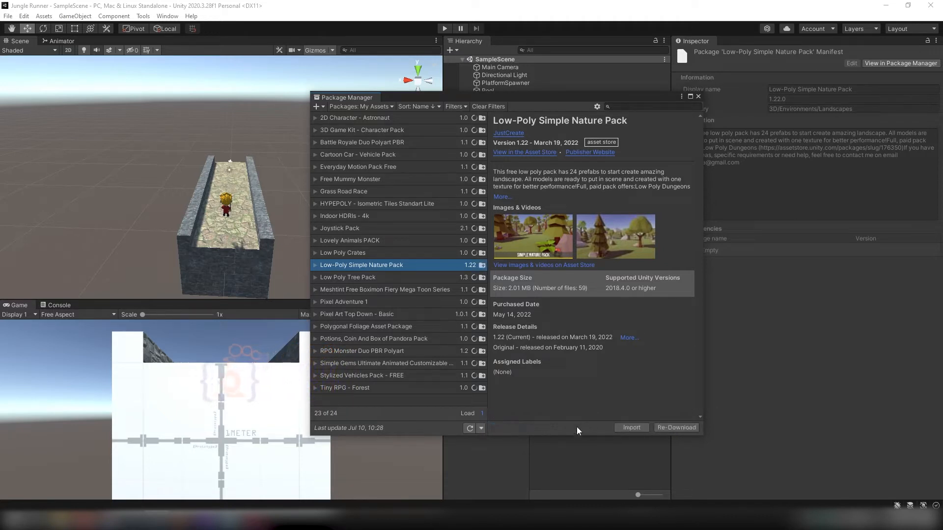
Step: Import the Low-Poly Simple Nature Pack into the project, excluding its Scenes folder
click(632, 428)
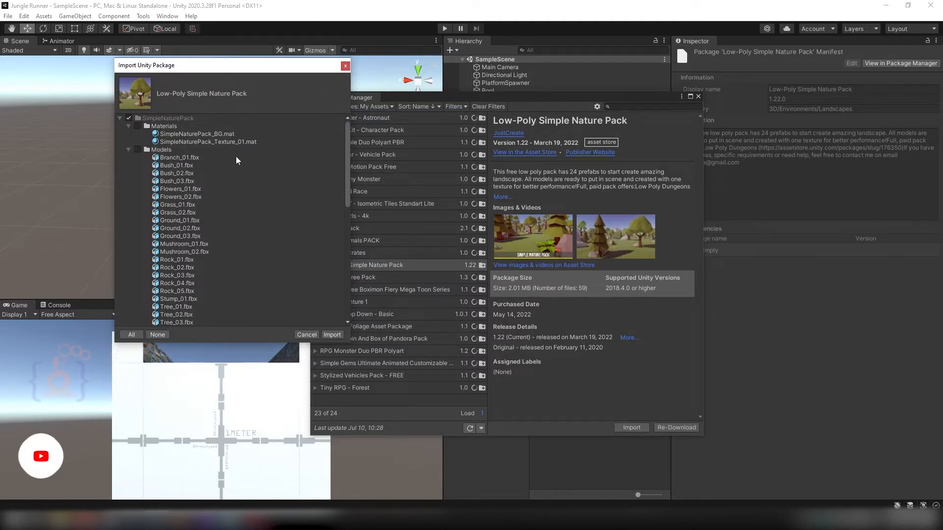
scroll(167, 192, down, 10)
scroll(162, 222, down, 1)
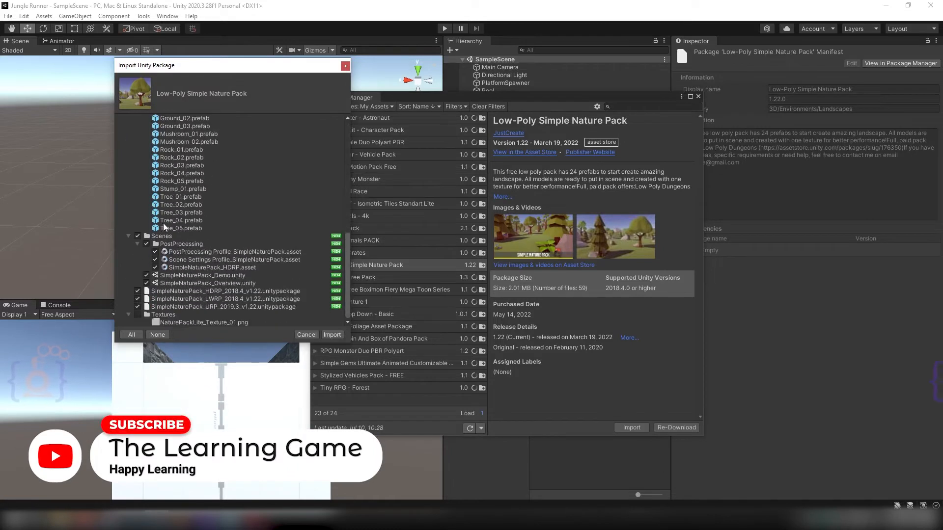
click(138, 236)
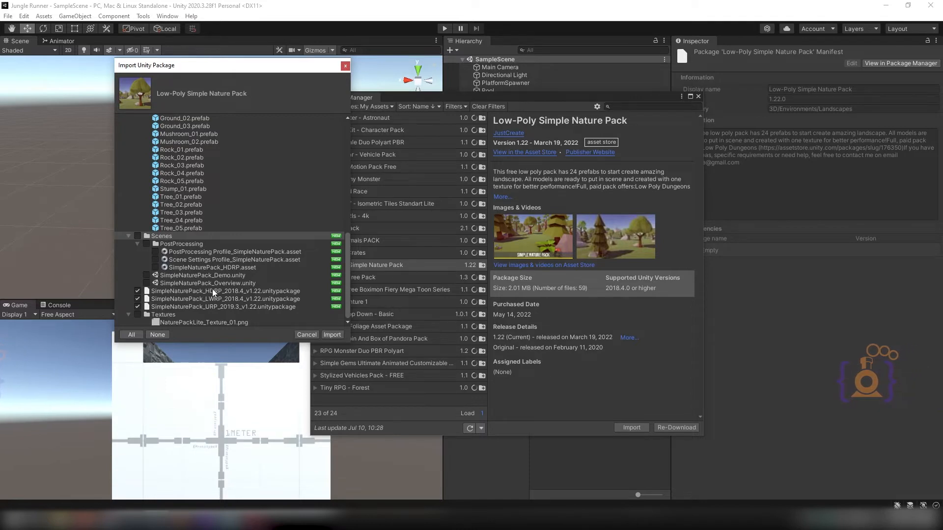
scroll(155, 182, up, 5)
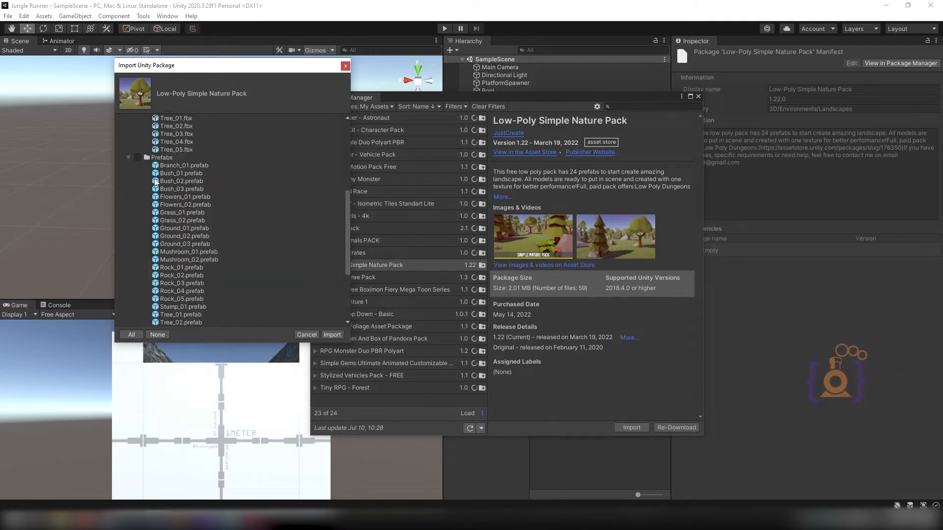
scroll(156, 182, up, 5)
click(138, 149)
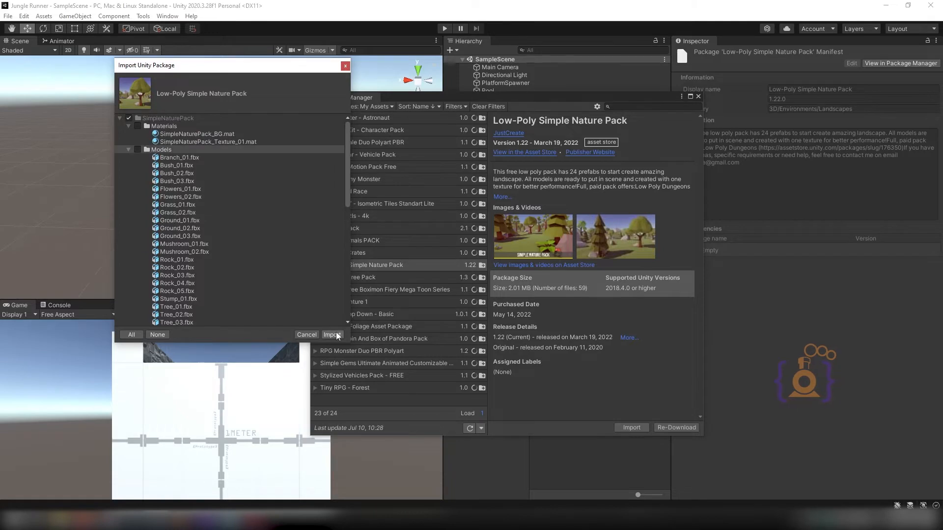
click(336, 333)
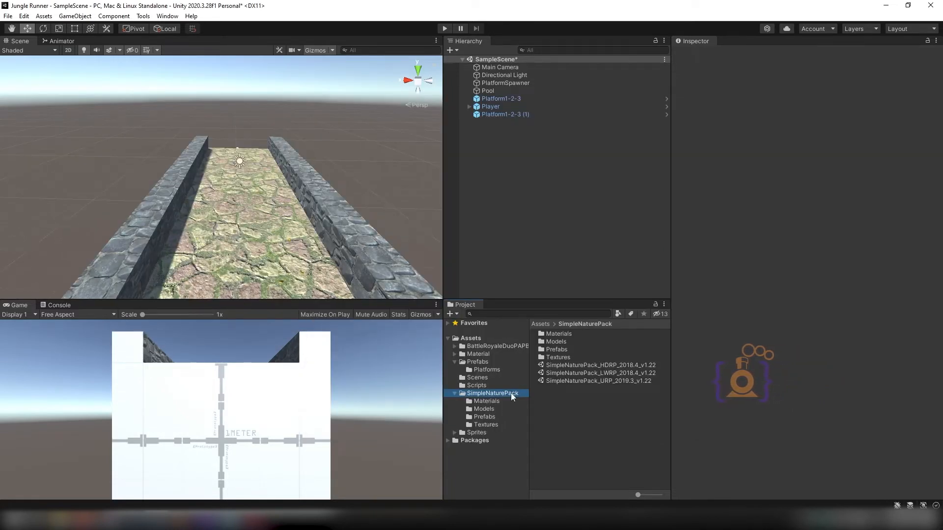
Step: Add the Tree_03 prefab from SimpleNaturePack to the scene and move it beside the platform to X about 9.62
click(558, 335)
click(561, 343)
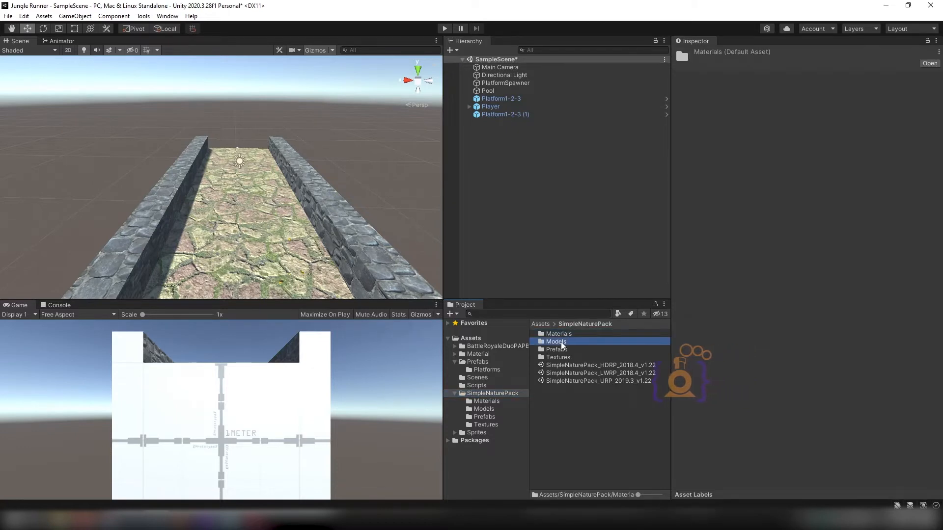
click(561, 349)
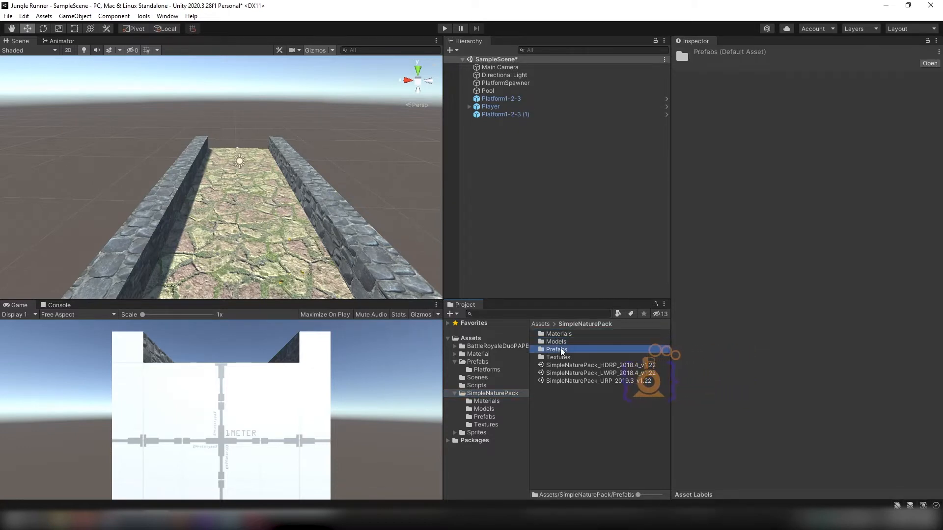
double_click(561, 350)
scroll(560, 442, down, 3)
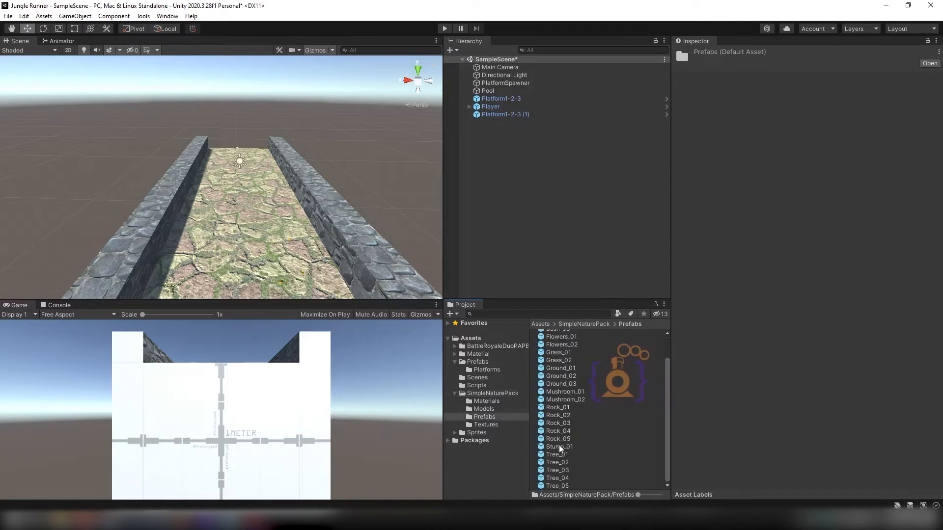
drag(558, 470, 528, 170)
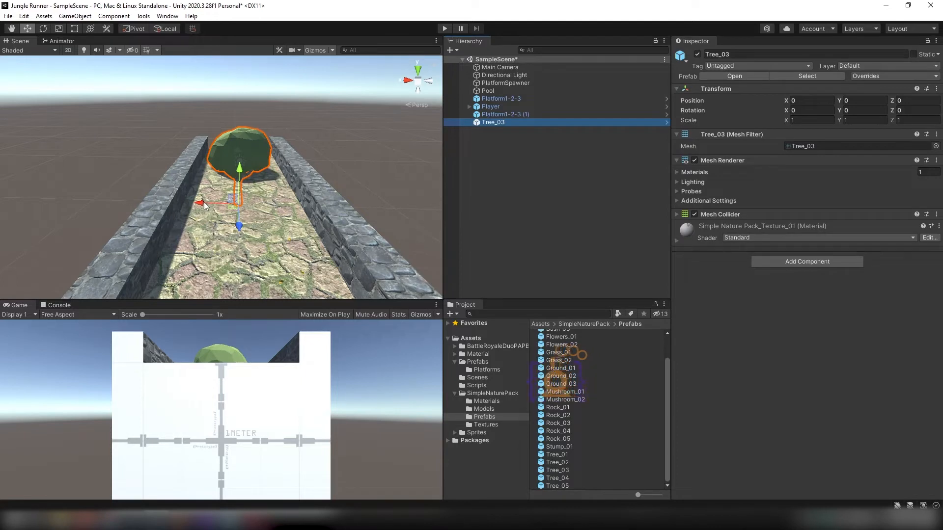
drag(205, 202, 72, 191)
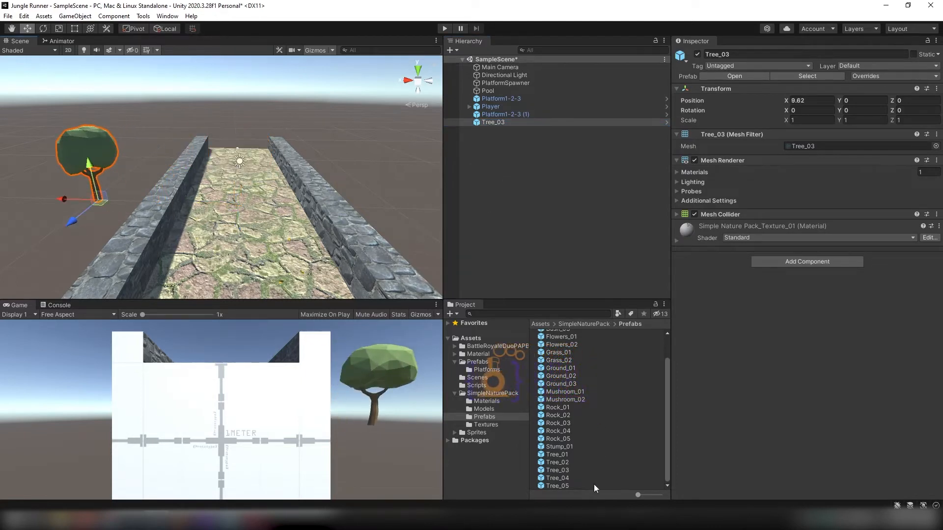
Step: Add the Tree_03 model to the scene at X about -8.71 and apply the SimpleNaturePack_Texture_01 material to it
click(484, 411)
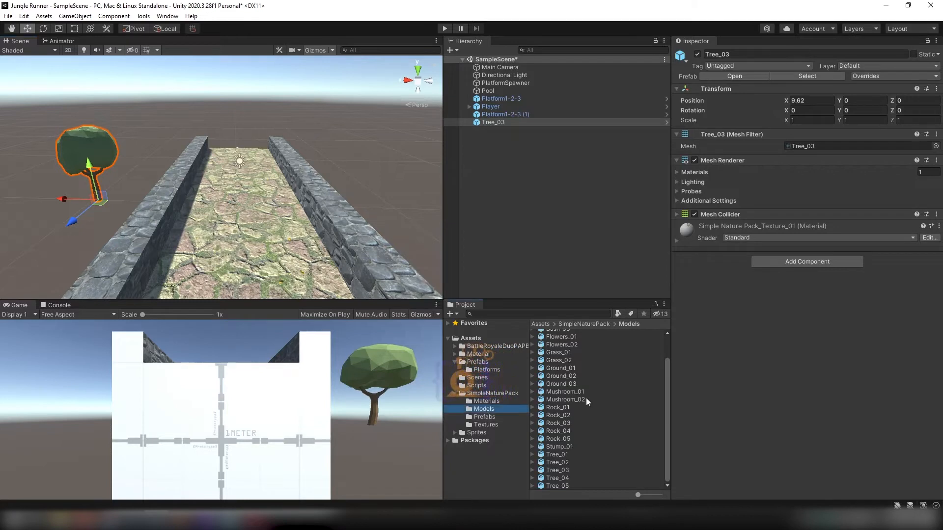
drag(557, 470, 527, 173)
drag(208, 205, 384, 196)
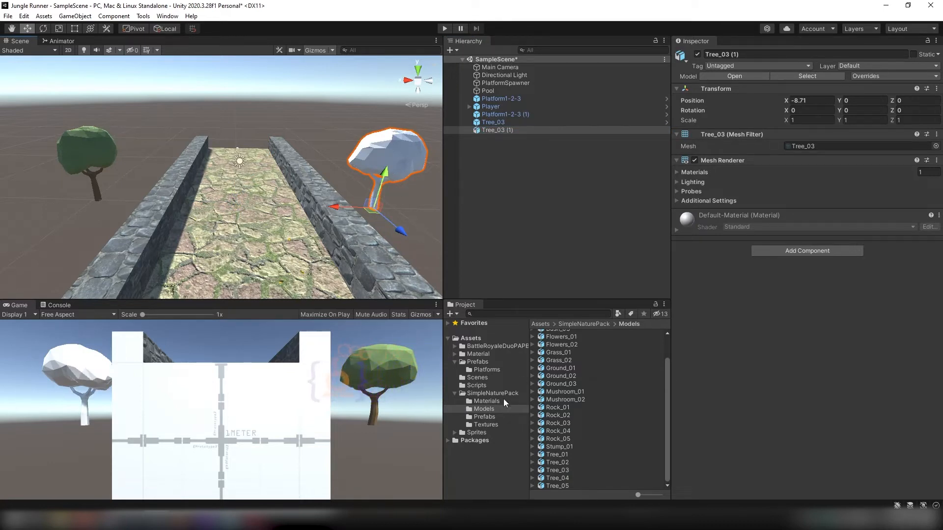
click(488, 401)
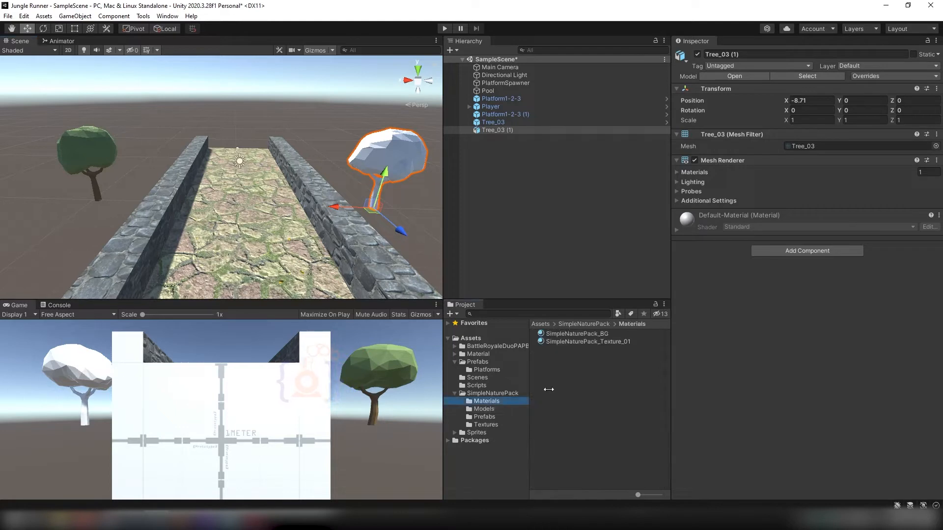
drag(589, 340, 784, 311)
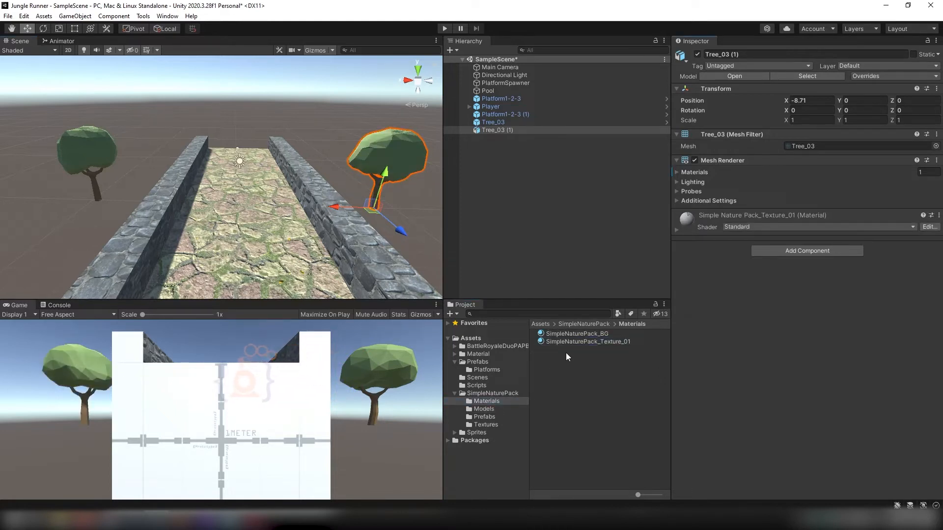
Step: Delete both Tree_03 objects from the scene
click(503, 158)
click(501, 130)
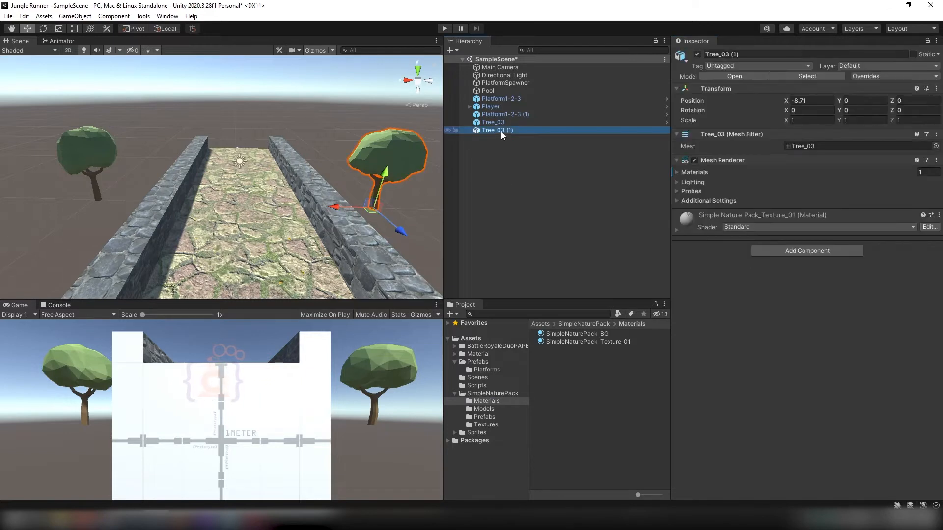
key(Delete)
key(Delete)
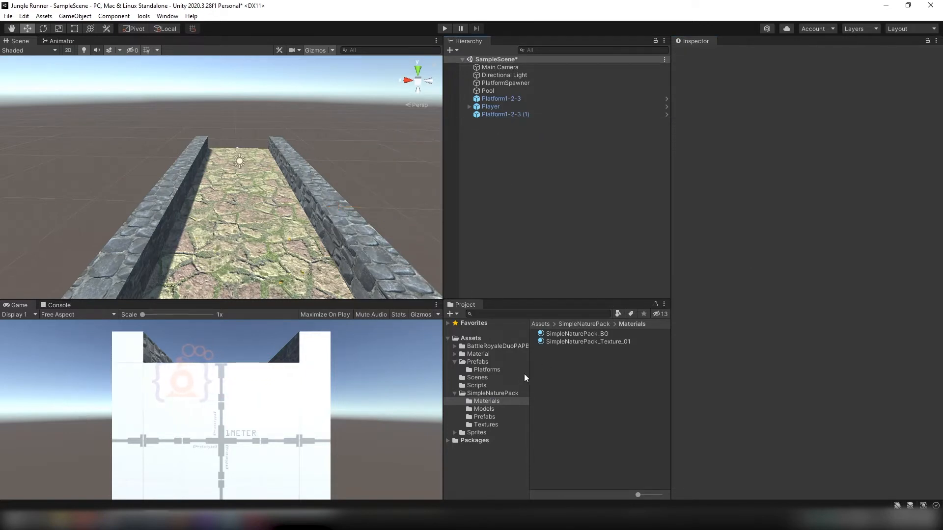
Step: Add the Tree_01 through Tree_05 prefabs from SimpleNaturePack to the scene hierarchy
click(492, 419)
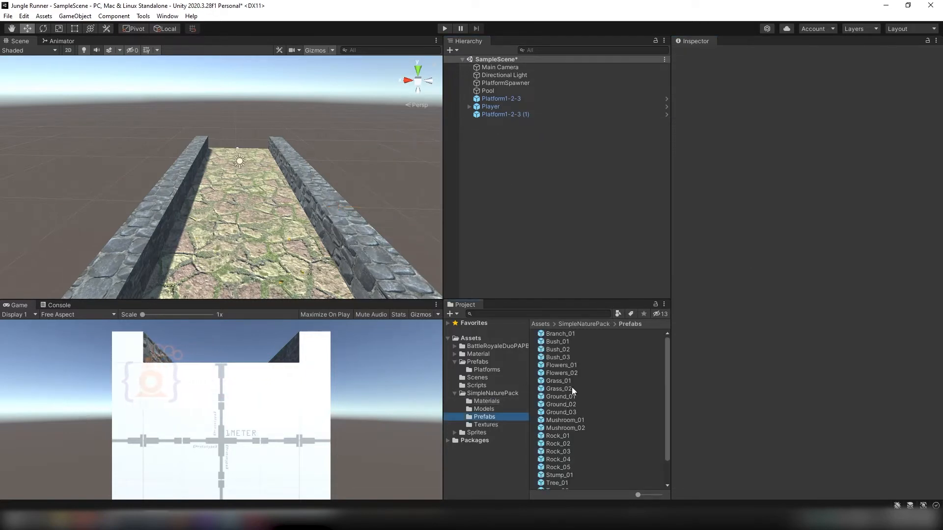
scroll(571, 422, down, 3)
click(567, 455)
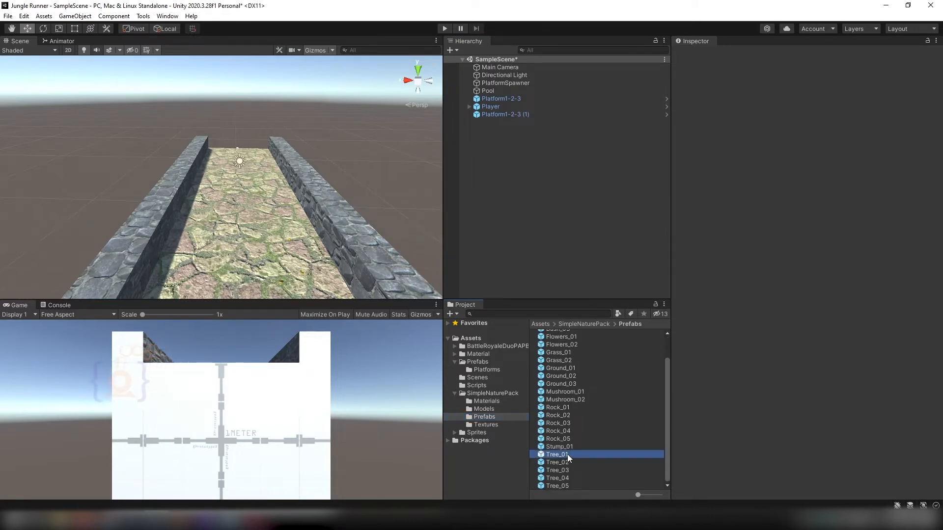
shift+click(562, 485)
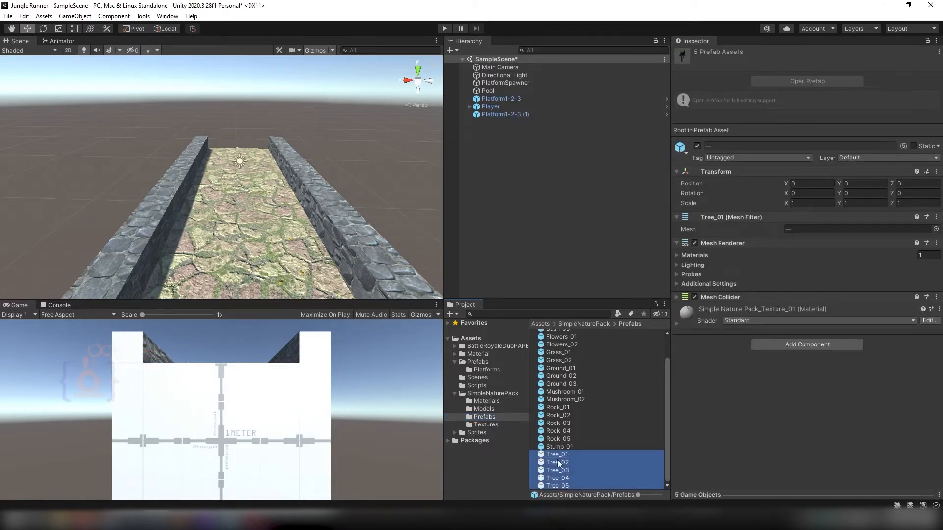
drag(550, 321, 528, 209)
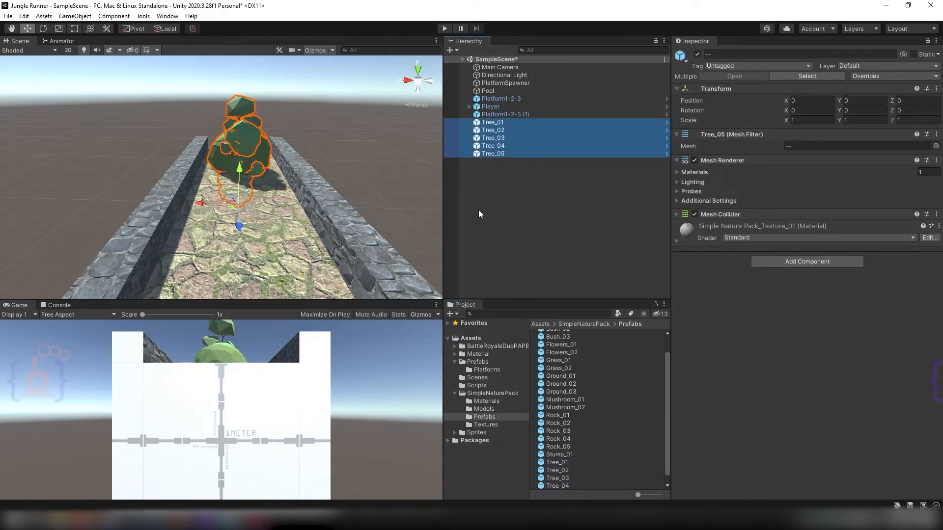
Step: Create a folder named Tree inside the project's own Assets/Prefabs folder
click(454, 393)
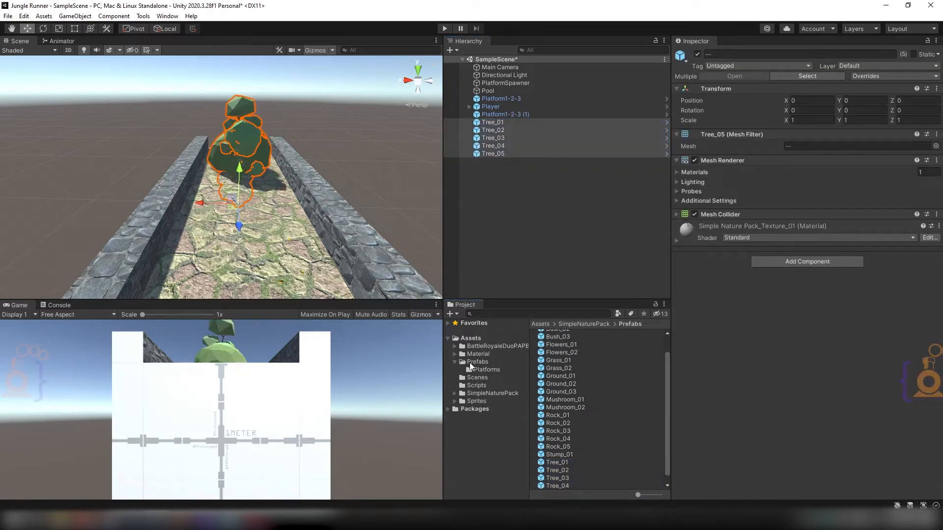
click(472, 363)
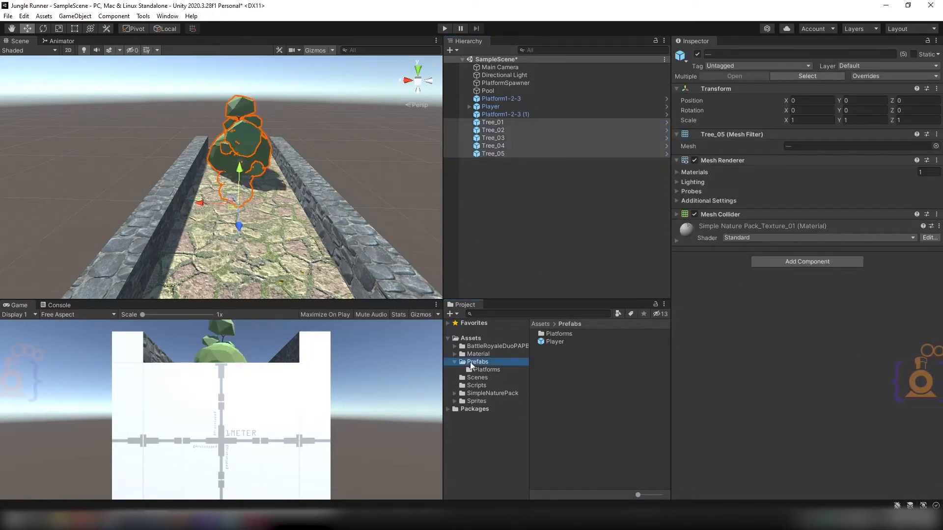
right_click(564, 361)
mouse_move(653, 103)
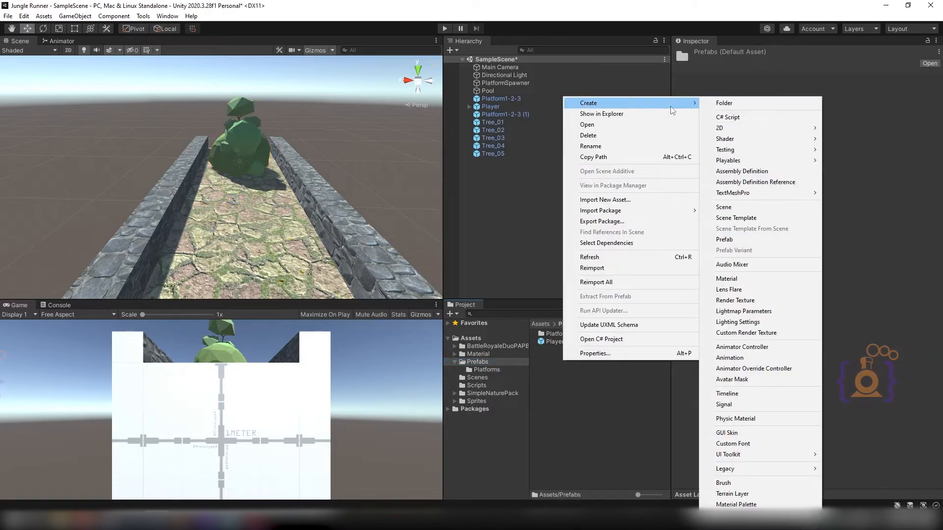
click(732, 104)
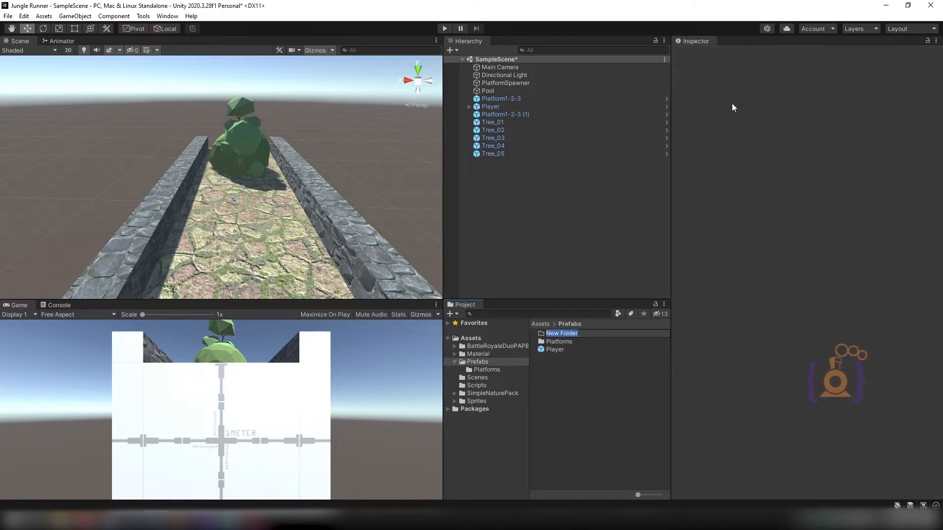
text(Tree)
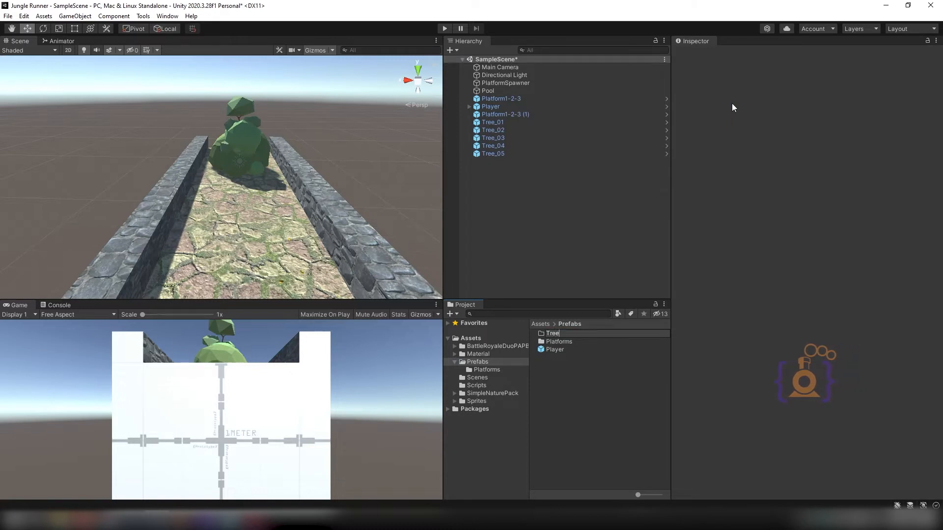
key(Return)
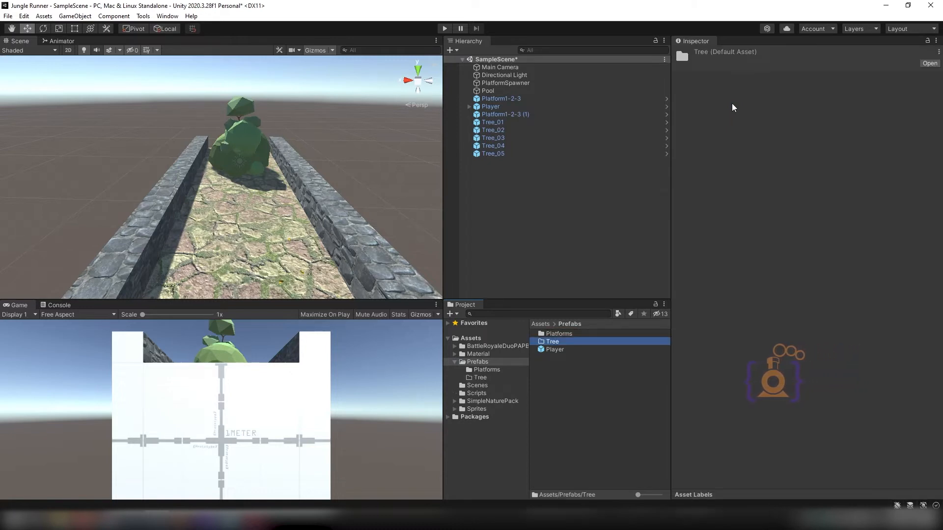
Step: Open the new Tree folder and rename the Tree_01 scene object to Tree-1
key(Return)
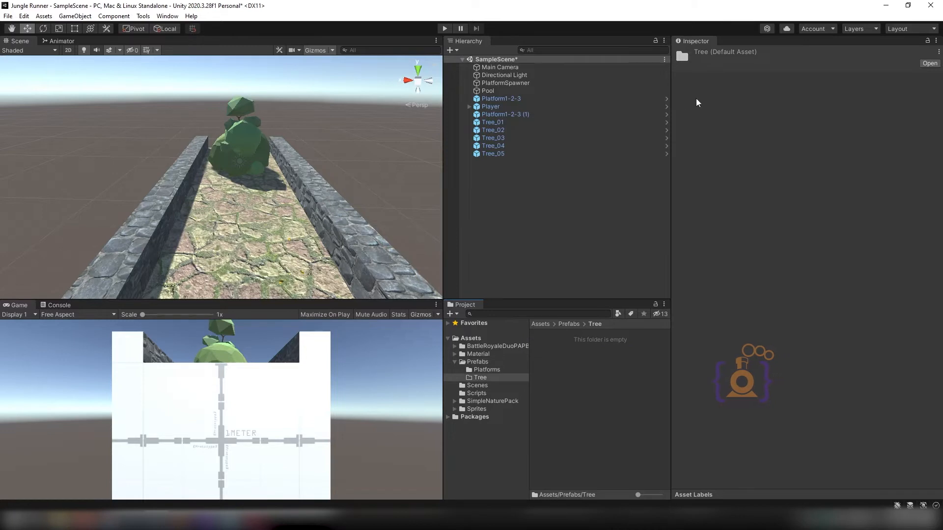
click(506, 122)
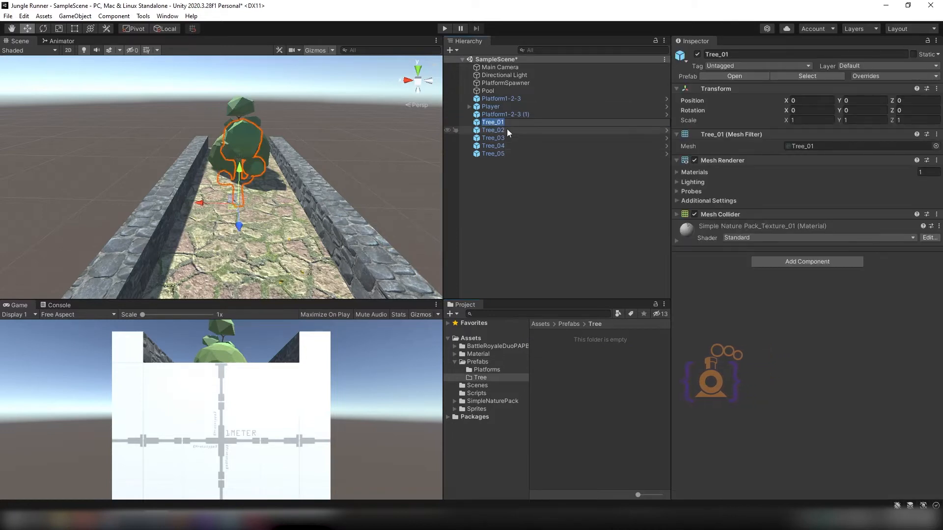
click(507, 124)
key(BackSpace)
key(BackSpace)
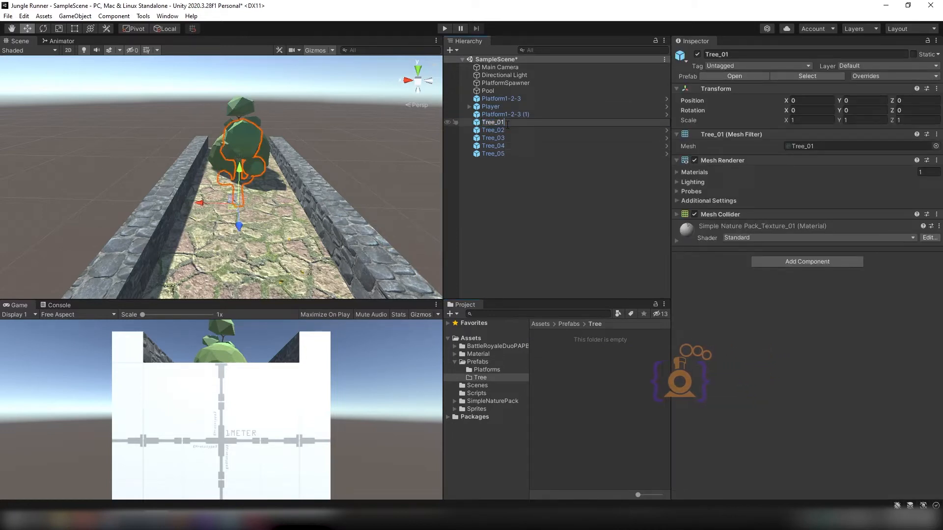
key(BackSpace)
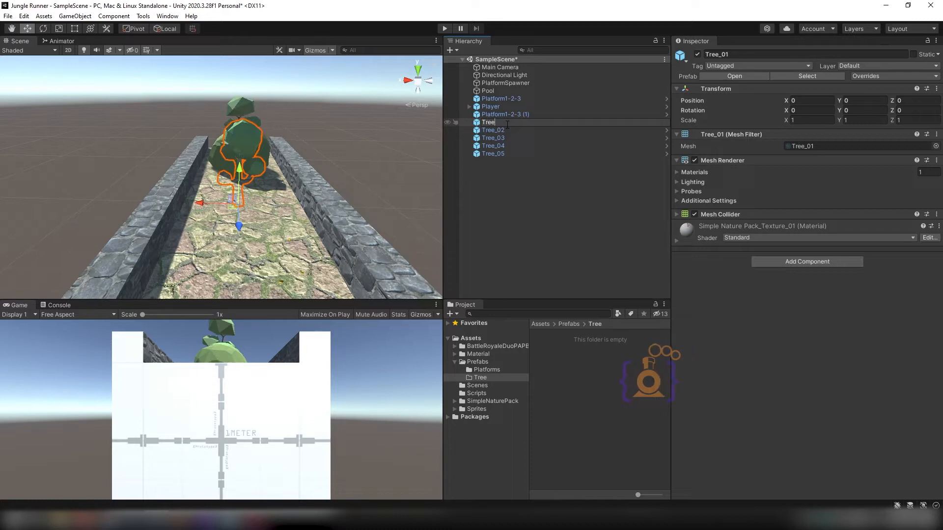
text(-1)
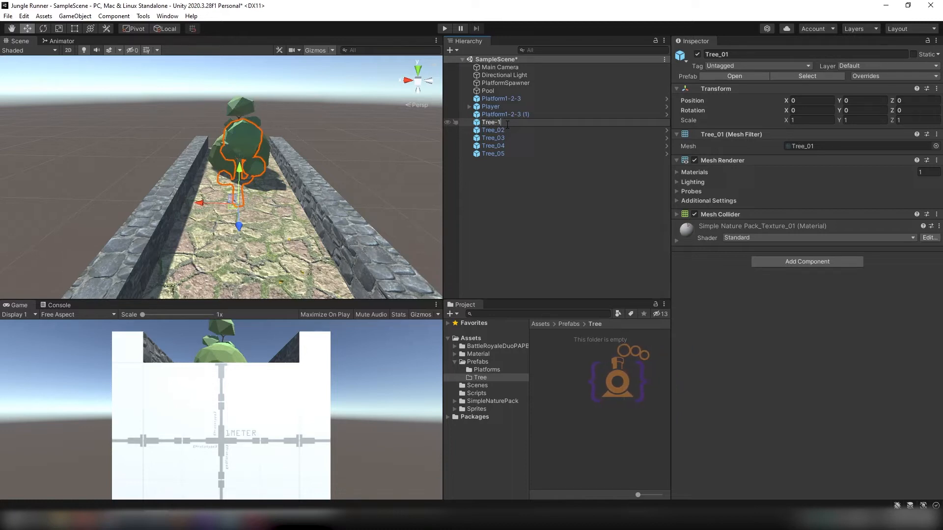
Step: Rename the Tree_02 and Tree_03 scene objects to Tree-2 and Tree-3
double_click(503, 130)
key(BackSpace)
key(BackSpace)
text(-)
key(Return)
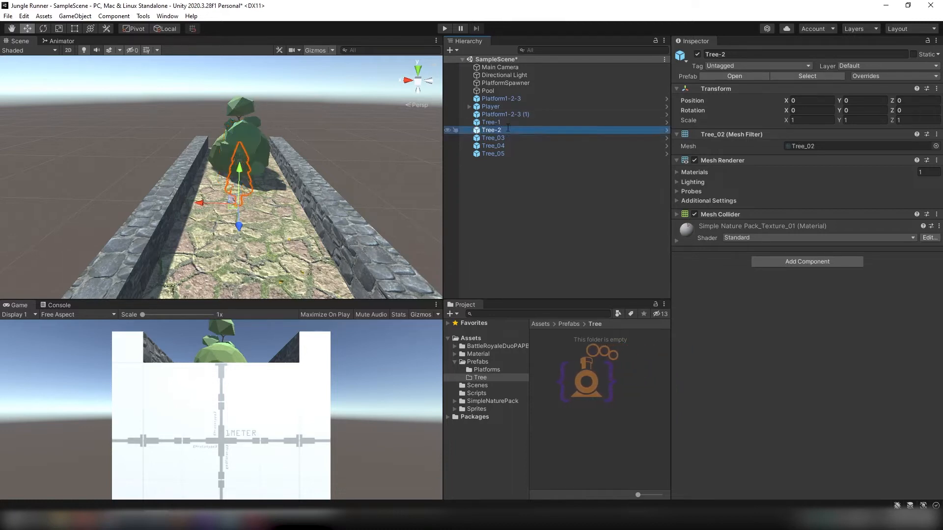
double_click(503, 137)
key(BackSpace)
key(BackSpace)
text(-)
Step: Rename the Tree_04 and Tree_05 scene objects to Tree-4 and Tree-5
double_click(502, 146)
key(BackSpace)
key(BackSpace)
text(-)
double_click(502, 154)
key(BackSpace)
key(BackSpace)
text(-)
Step: Save Tree-1 through Tree-5 from the scene as original prefabs in the Assets/Prefabs/Tree folder
drag(502, 154, 553, 339)
click(452, 280)
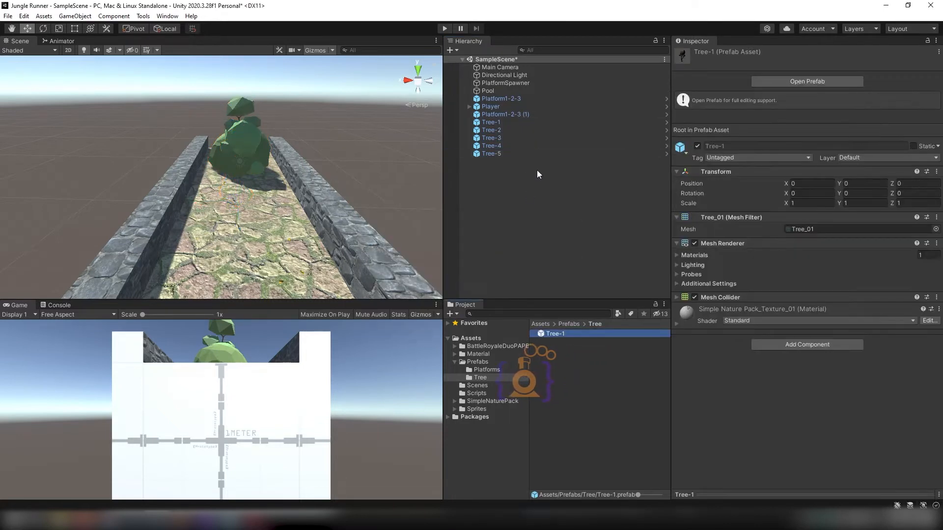
drag(578, 324, 584, 344)
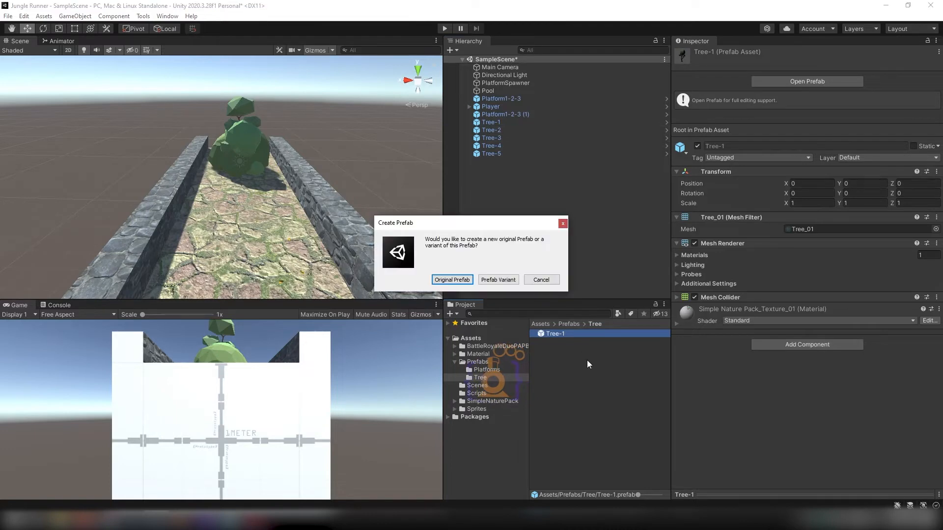
click(452, 280)
drag(494, 140, 579, 359)
click(453, 280)
click(452, 279)
drag(490, 153, 579, 368)
click(453, 280)
Step: Move the five trees together off the platform to an X position of about -7.82
click(491, 187)
click(493, 123)
shift+click(493, 154)
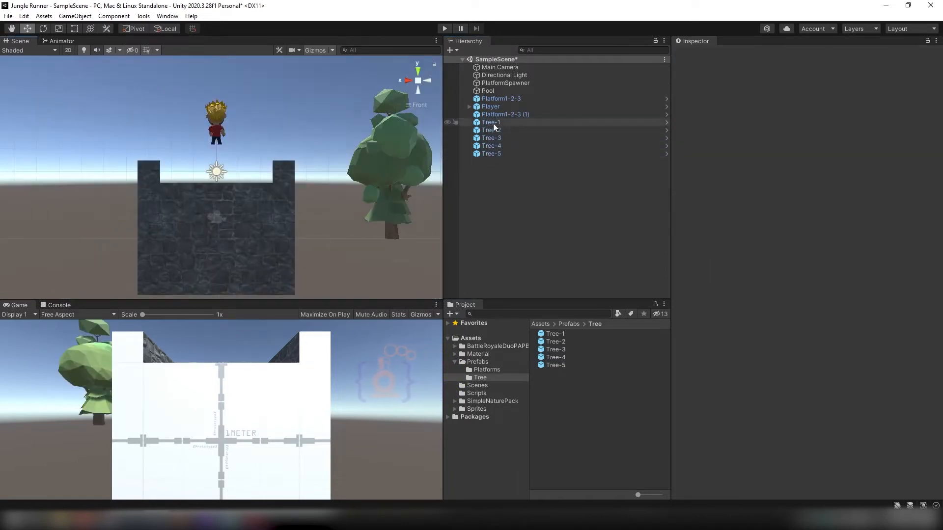
Step: Scale Tree-1 through Tree-5 to 2 on X, Y and Z and apply all overrides to their prefabs
click(493, 123)
shift+click(490, 153)
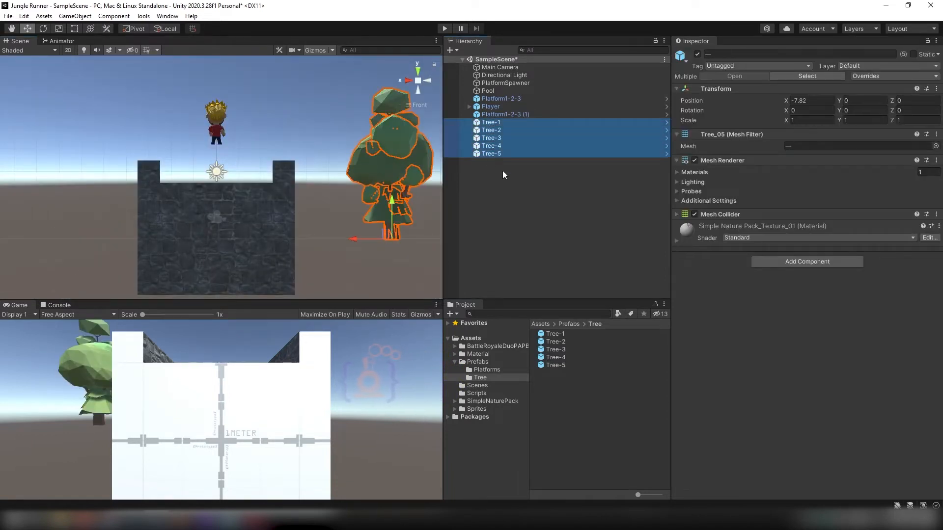
click(803, 120)
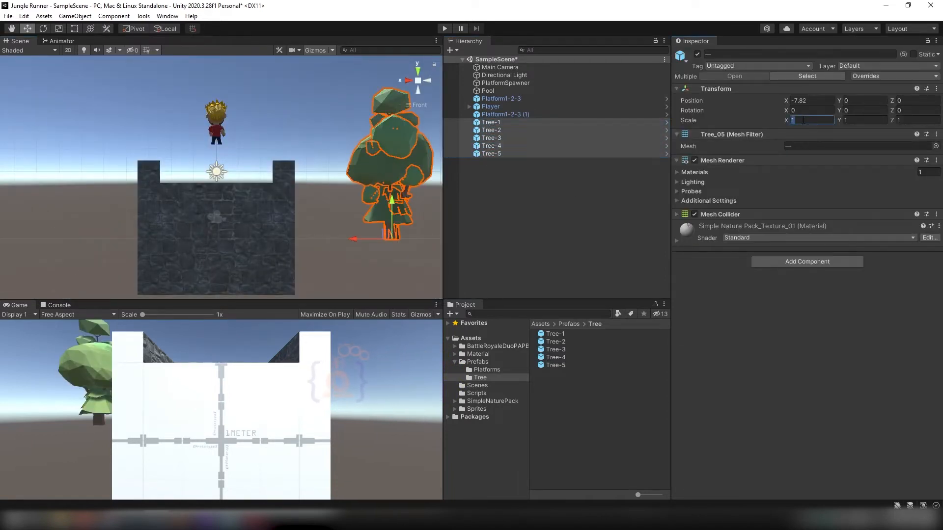
text(2)
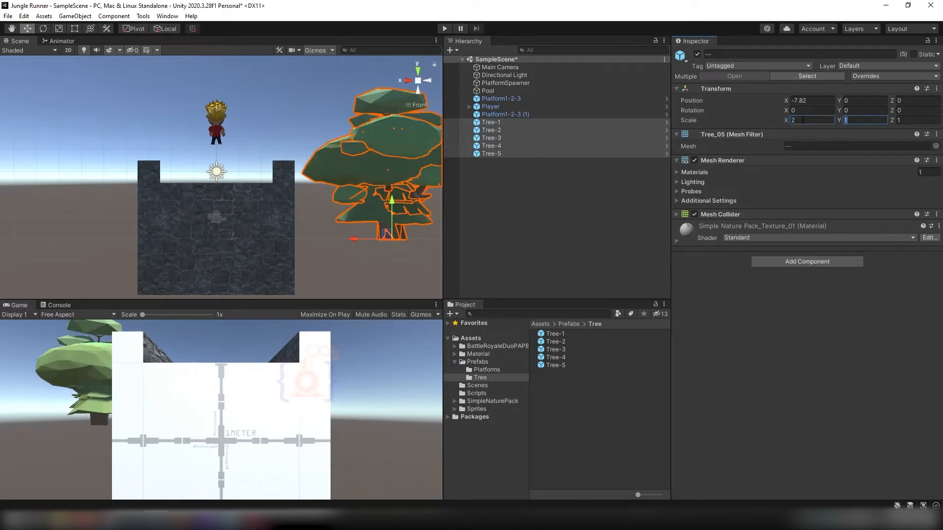
text(2)
click(894, 77)
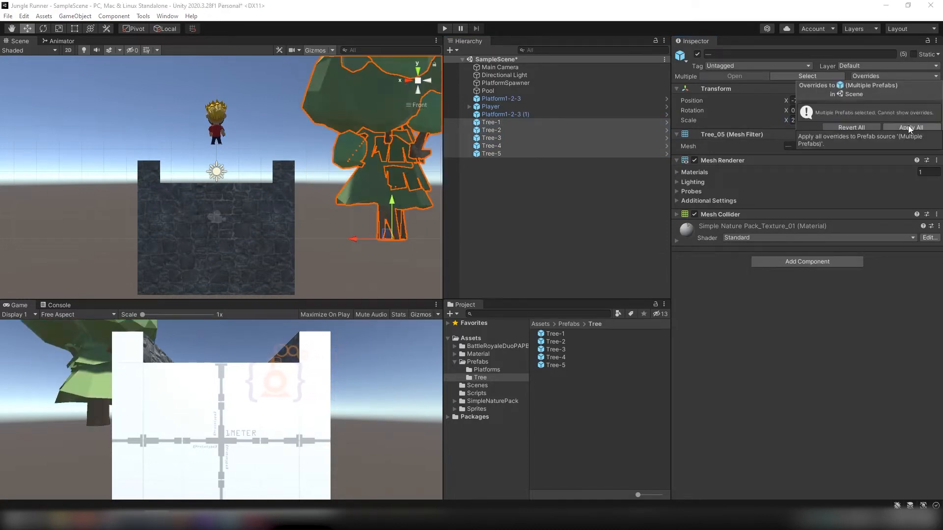
click(908, 127)
Step: Check the enlarged trees beside the platform and delete Tree-1 through Tree-5 from the scene
click(526, 211)
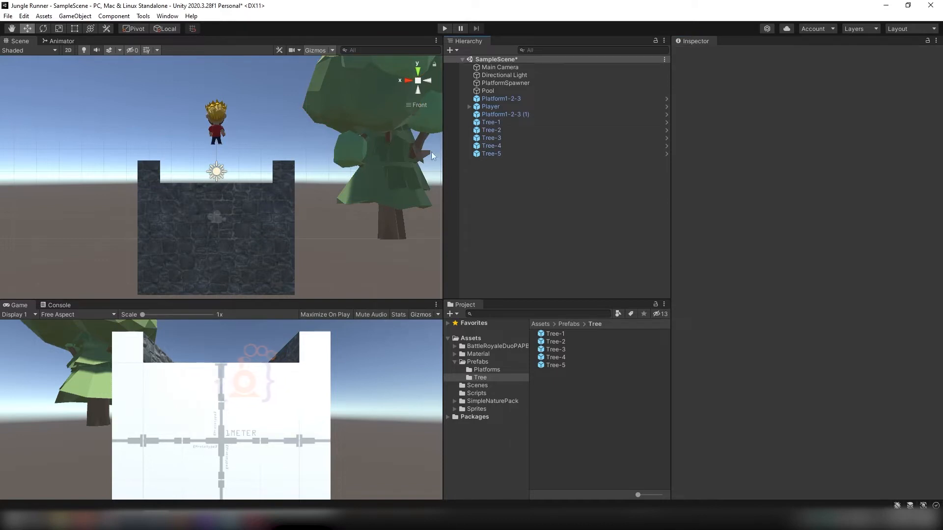
scroll(314, 172, down, 4)
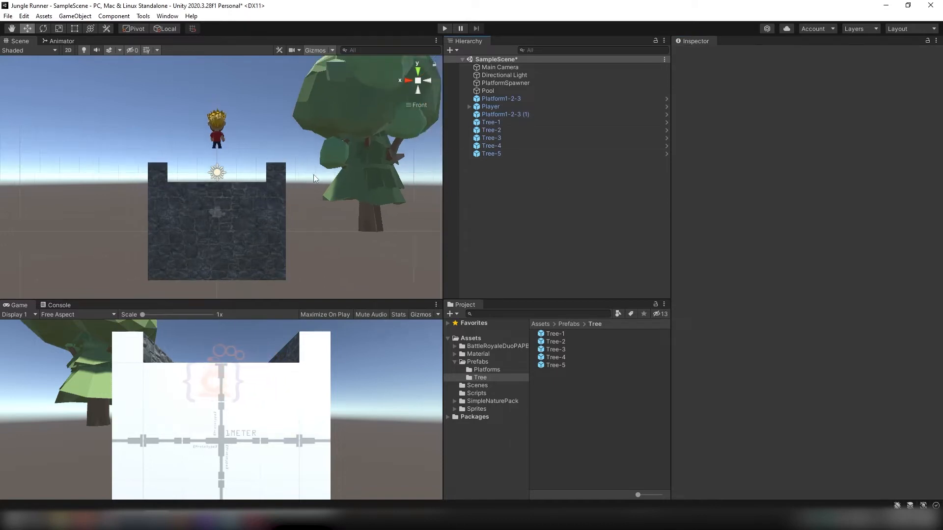
alt+drag(325, 178, 260, 173)
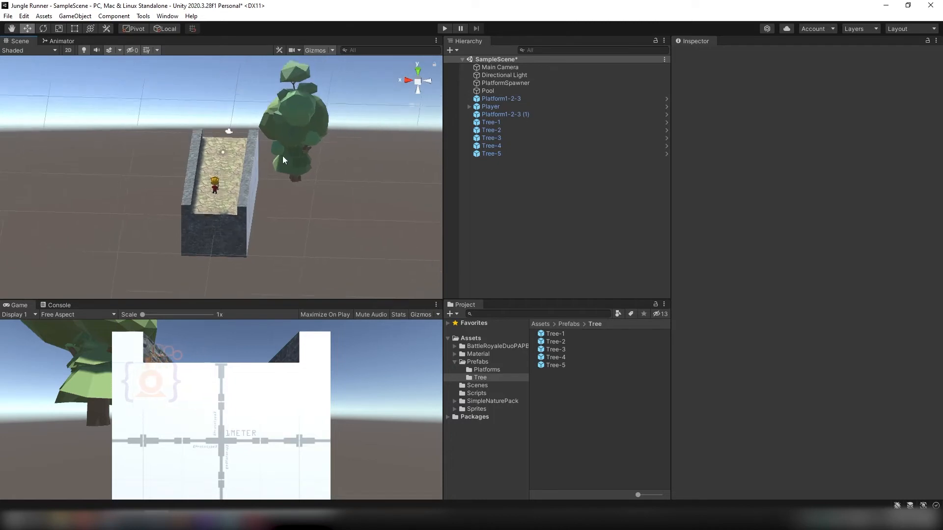
middle_drag(261, 151, 327, 153)
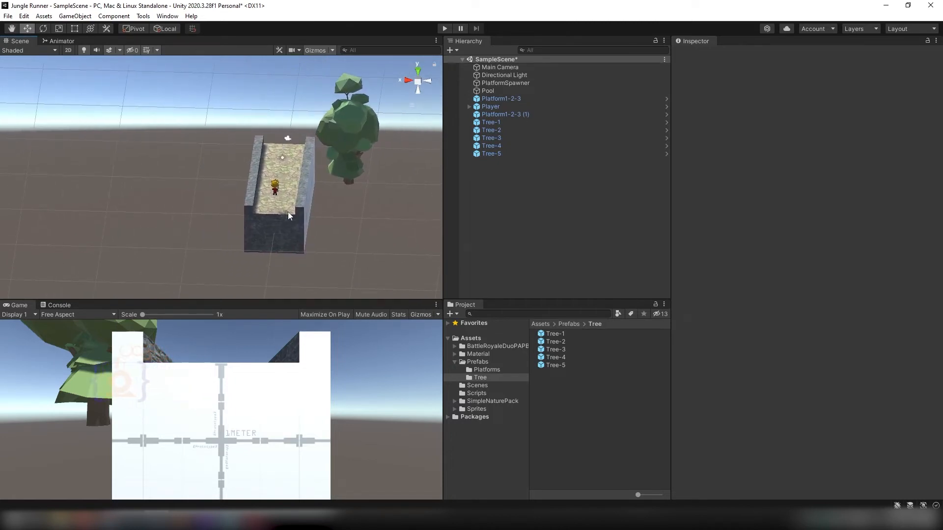
click(410, 105)
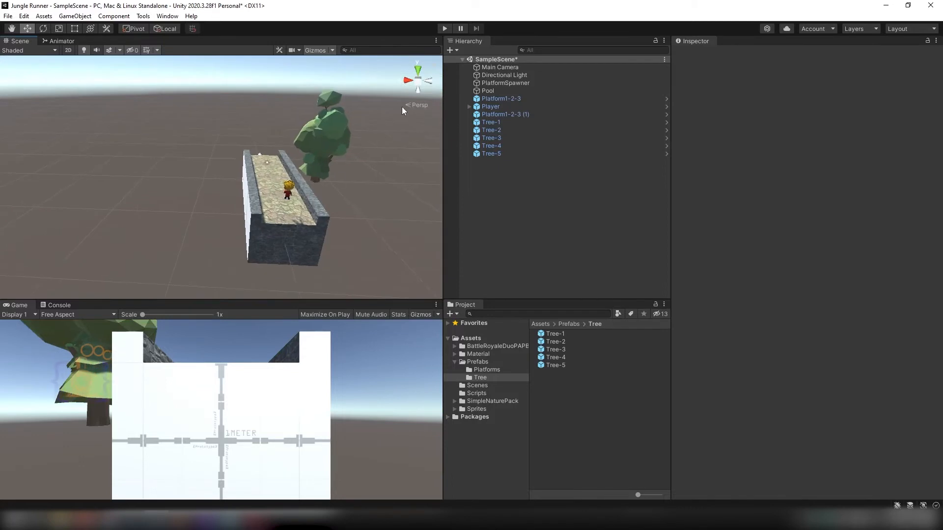
click(494, 123)
shift+click(493, 154)
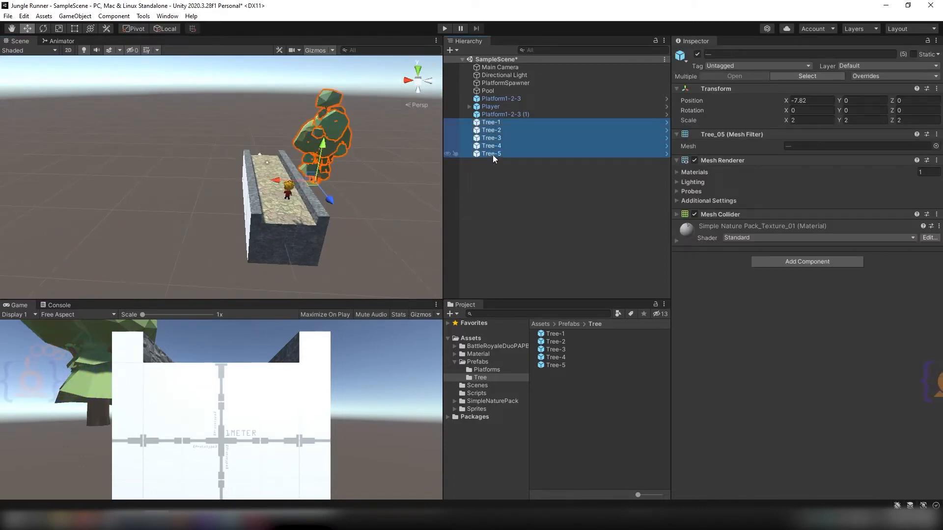
key(Delete)
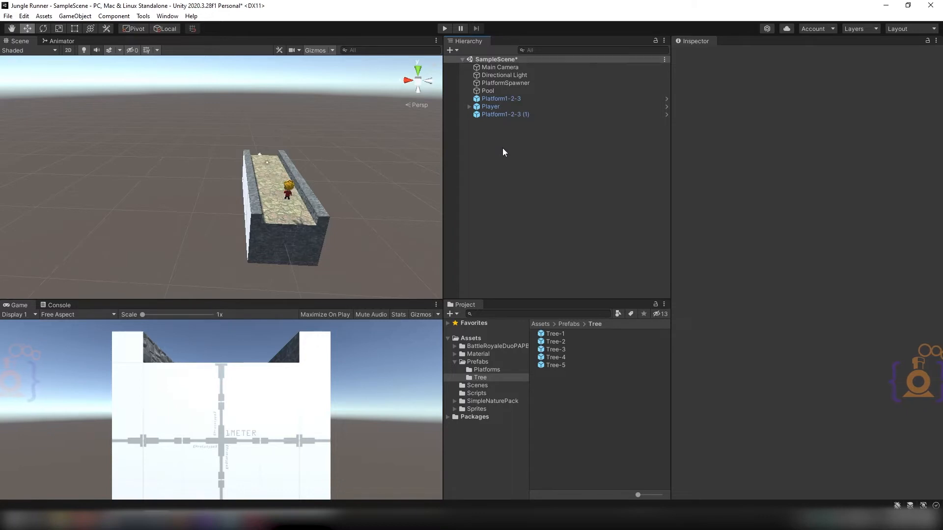
Step: Deactivate Platform1-2-3, Player and Platform1-2-3 (1) in the scene, and open the Prefabs/Platforms folder
click(493, 114)
shift+click(490, 98)
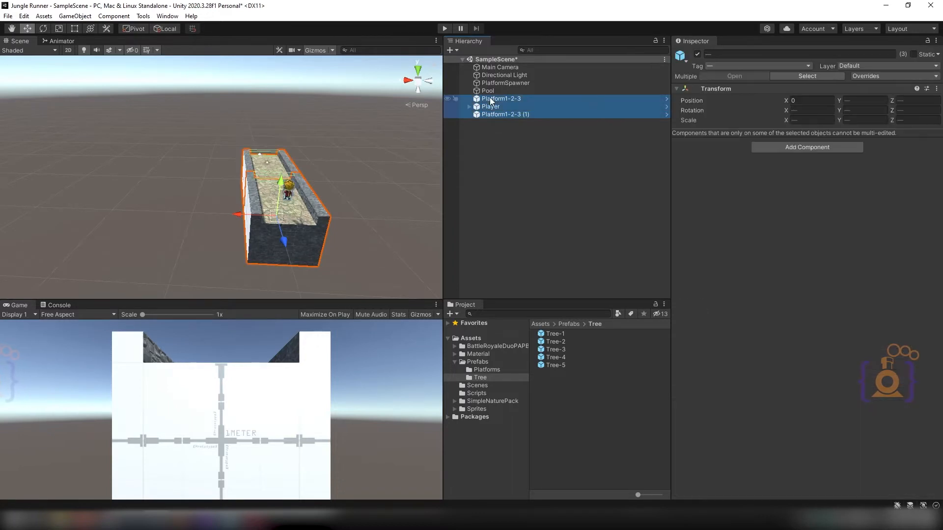
click(697, 54)
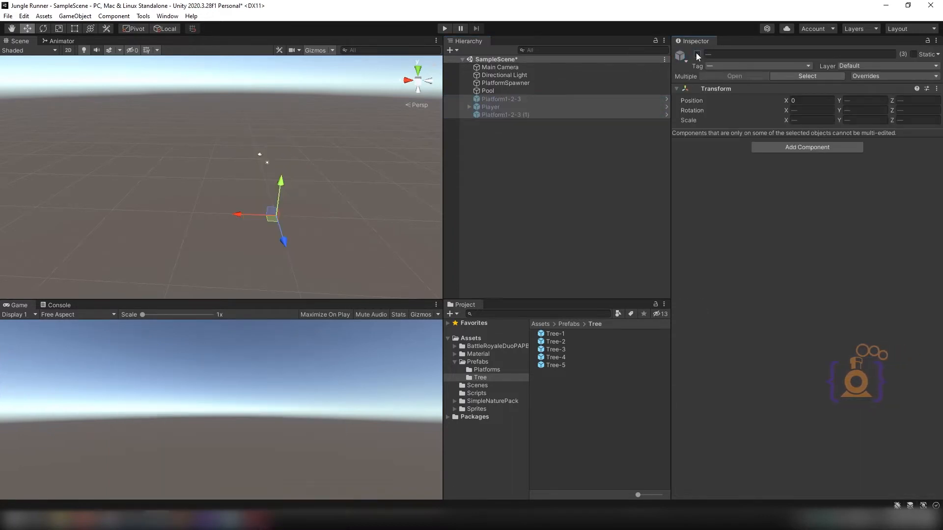
click(508, 146)
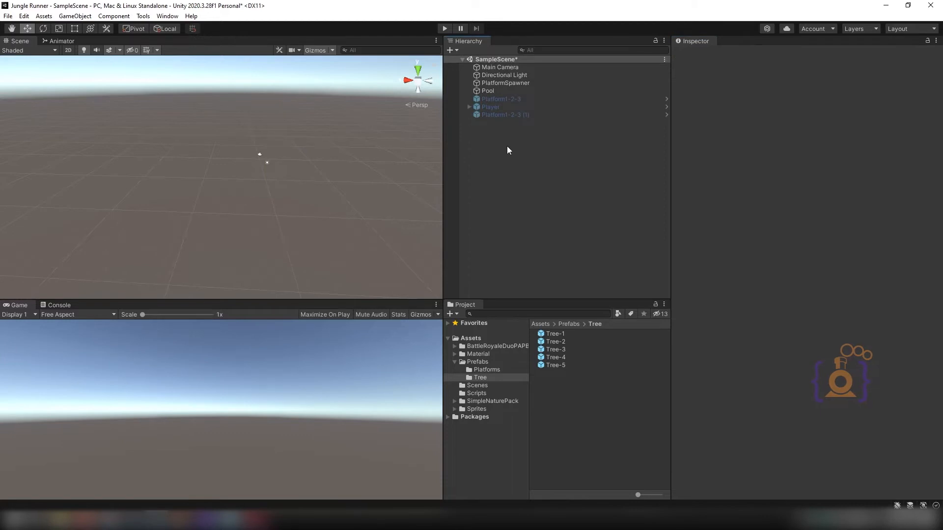
click(486, 369)
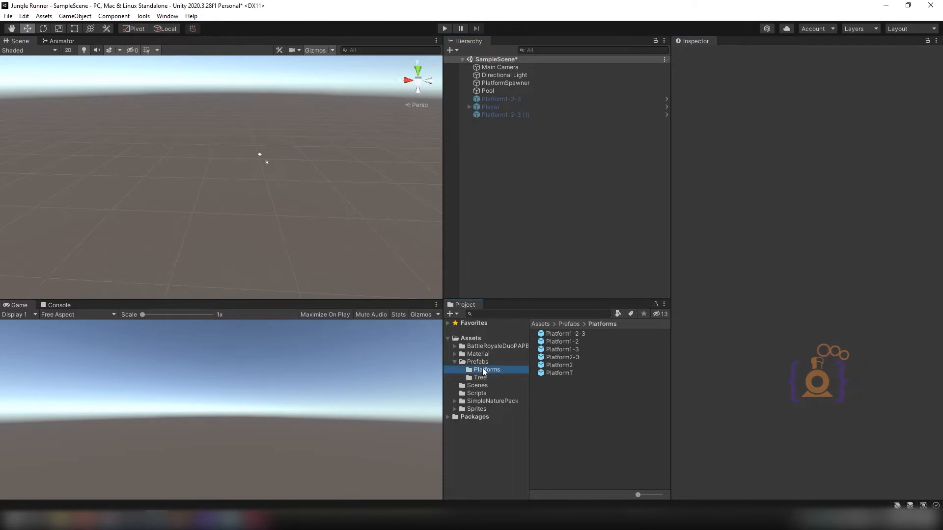
Step: Try adding all six platform prefabs to the scene at once, and undo the addition
click(564, 334)
shift+click(560, 373)
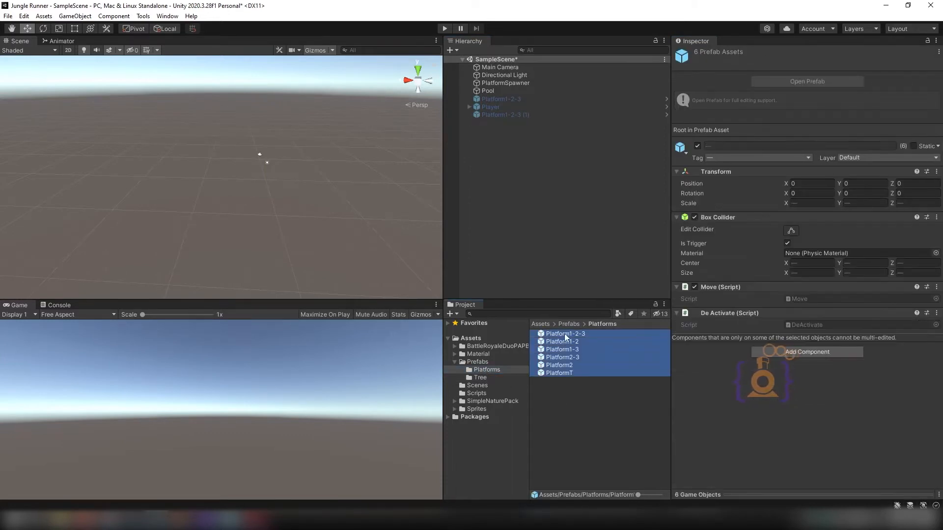
drag(565, 337, 500, 164)
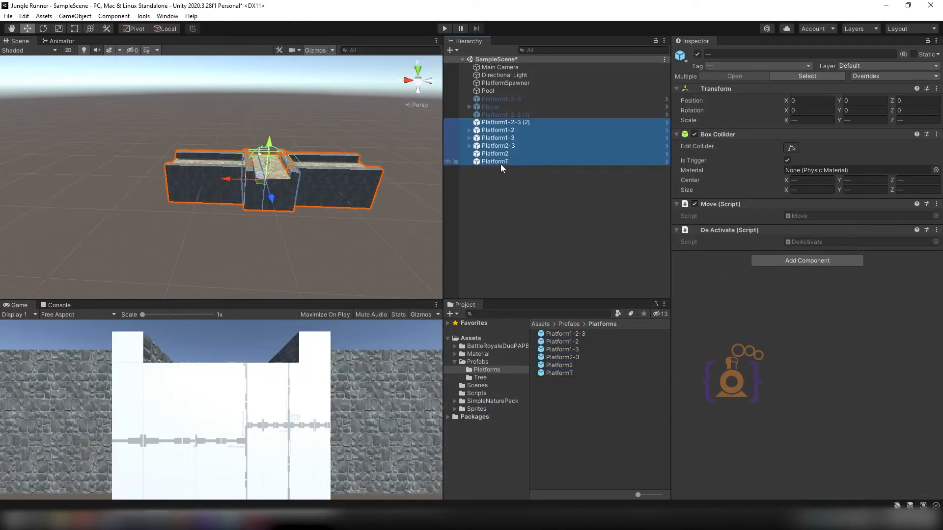
click(508, 191)
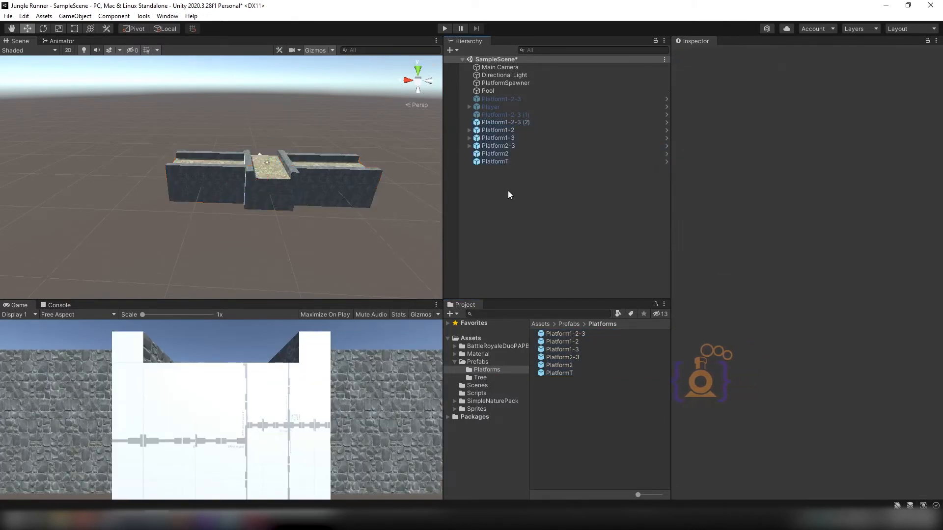
key(ctrl+z)
key(ctrl+z)
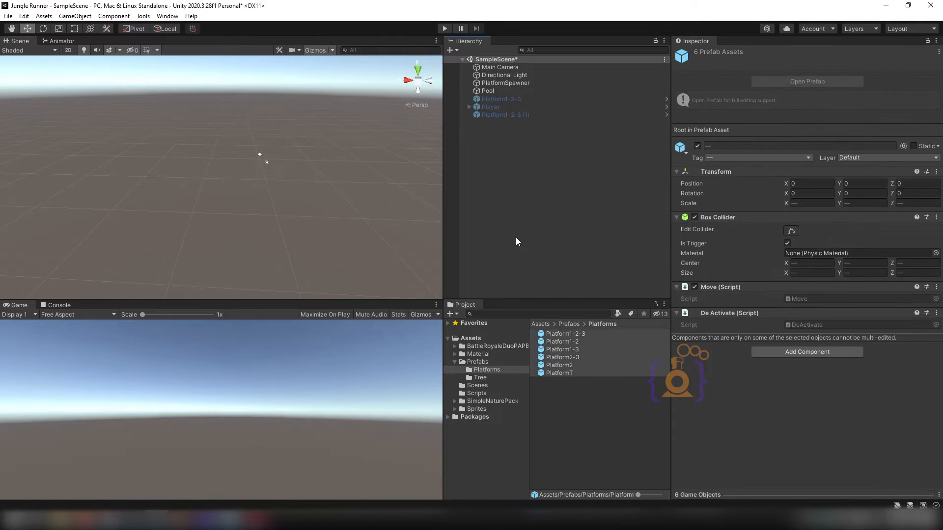
Step: Add only the Platform1-2-3 prefab to the scene hierarchy
click(563, 402)
drag(564, 333, 508, 200)
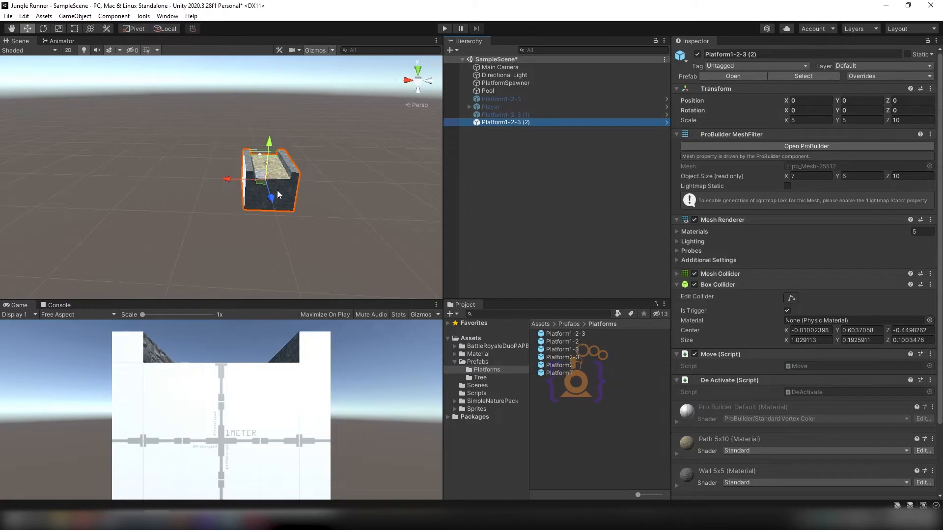
scroll(269, 187, up, 4)
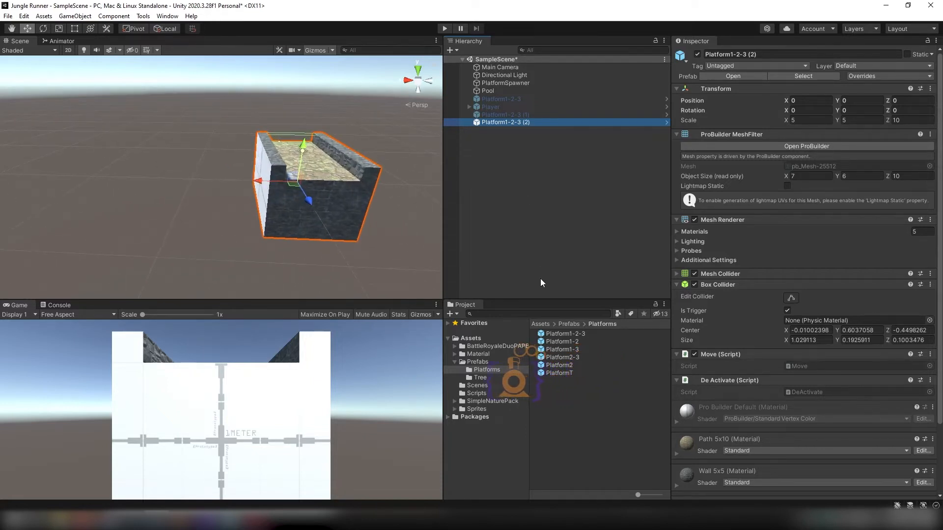
Step: Add the Tree-1 through Tree-5 prefabs to the scene and make them children of Platform1-2-3 (2)
click(479, 378)
click(552, 334)
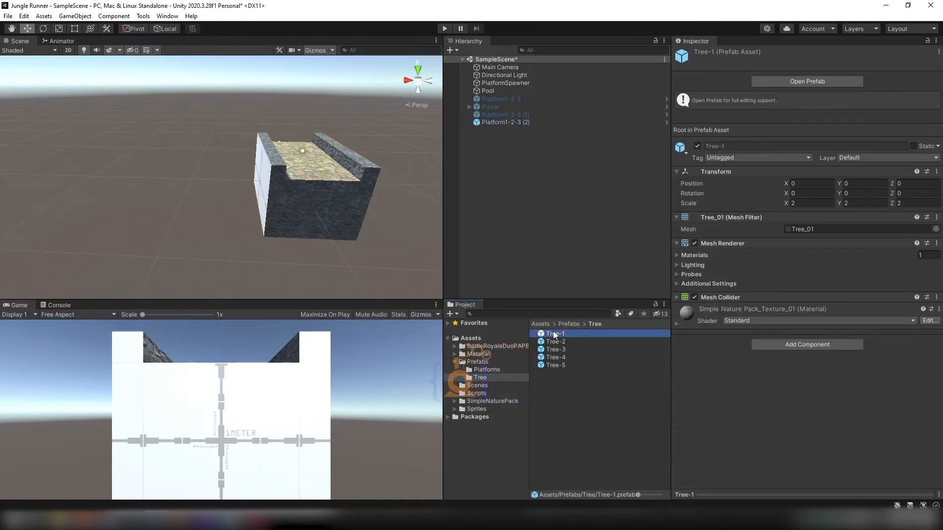
shift+click(553, 364)
drag(555, 313, 522, 150)
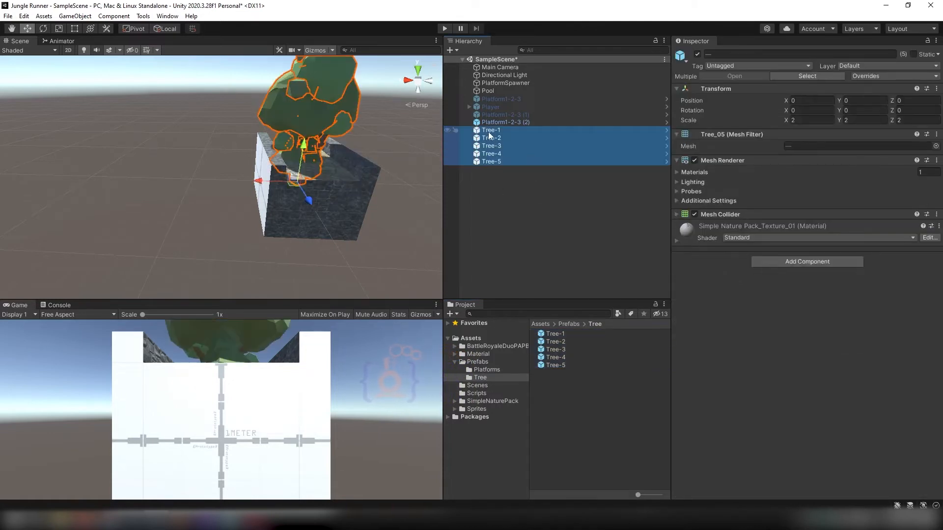
drag(494, 126, 500, 123)
click(488, 186)
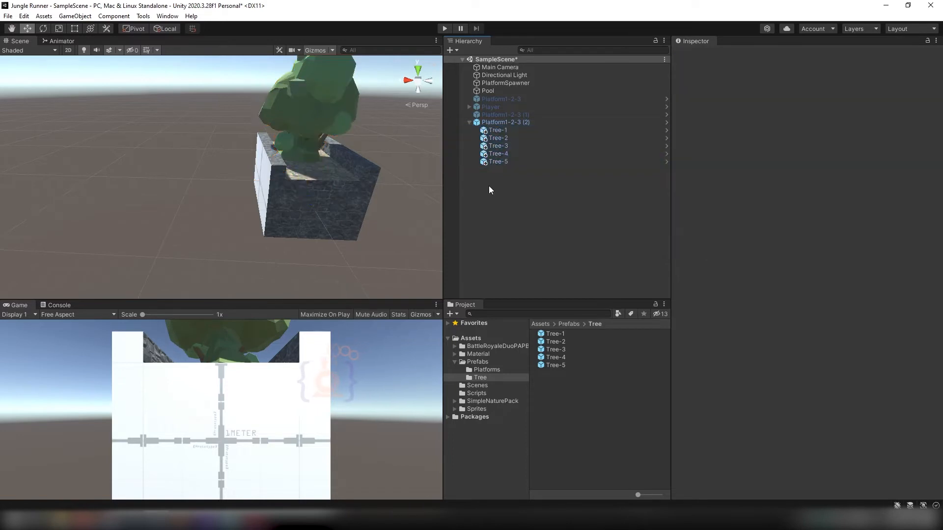
Step: Move Tree-1 sideways off the platform to an X position of about 1.149
click(497, 126)
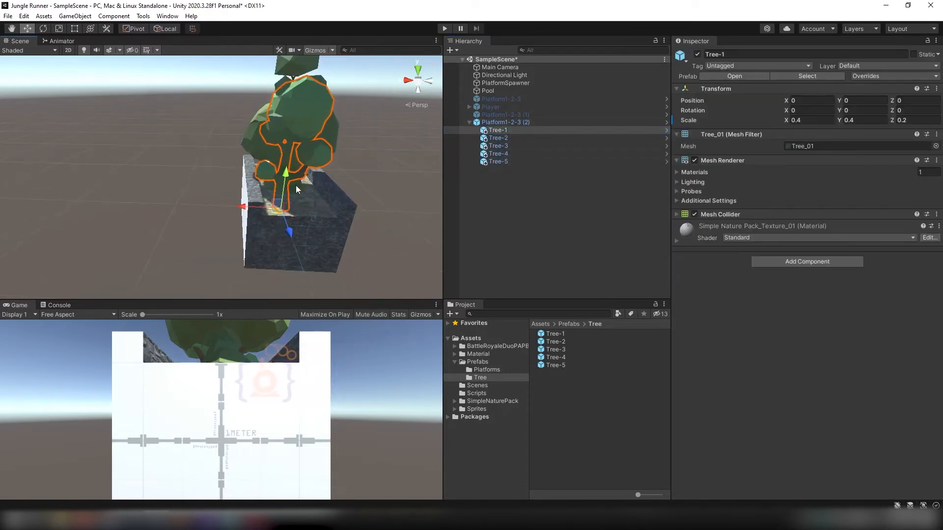
drag(252, 207, 194, 206)
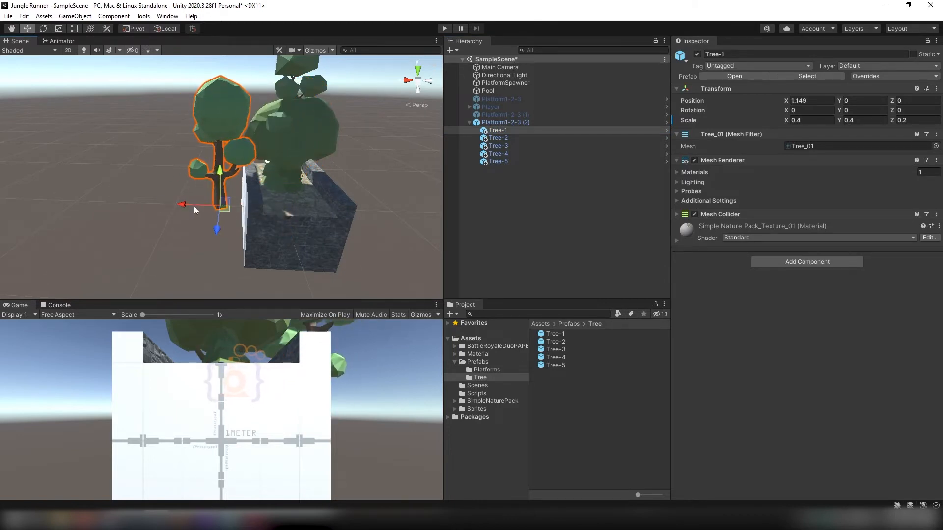
Step: Move Tree-2 along the X axis to the side of the platform opposite Tree-1, to an X position of about -1.364
click(418, 70)
middle_drag(240, 201, 278, 128)
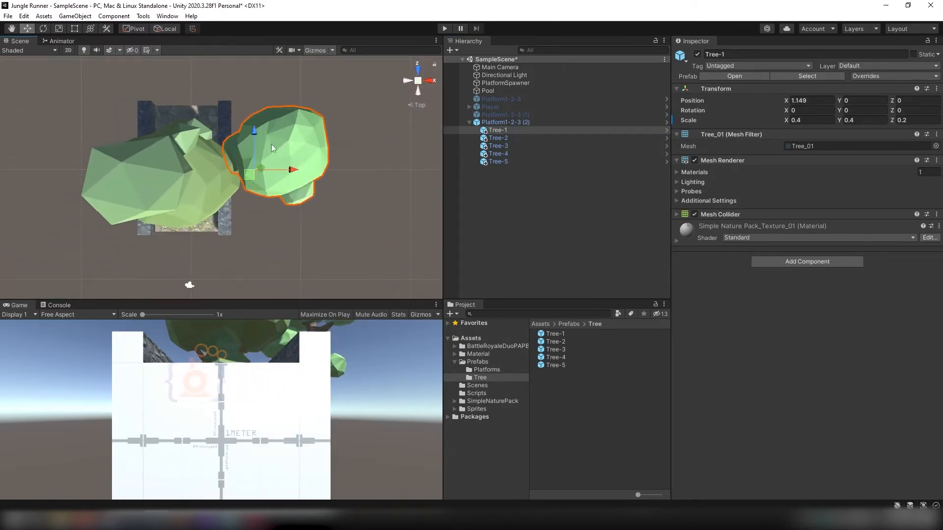
click(499, 139)
drag(220, 173, 149, 166)
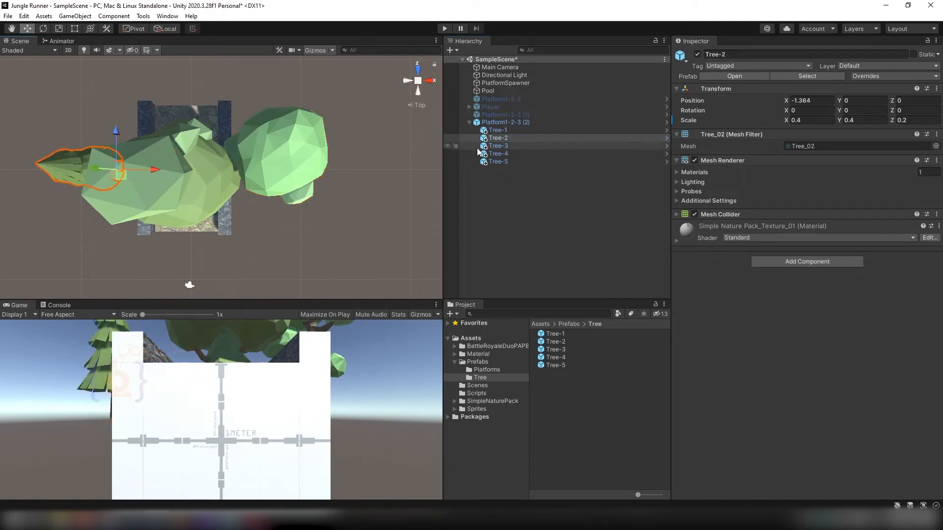
Step: Move Tree-3, Tree-5 and Tree-4 off the path to the sides of the platform, with Tree-4 at about X -0.79, Z -0.274
click(506, 147)
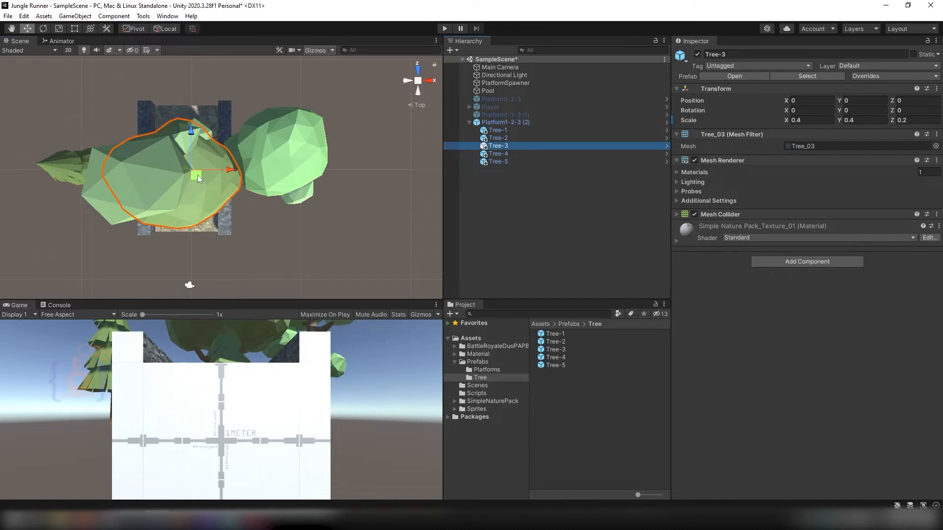
drag(198, 176, 255, 217)
click(511, 162)
click(509, 154)
drag(196, 175, 153, 205)
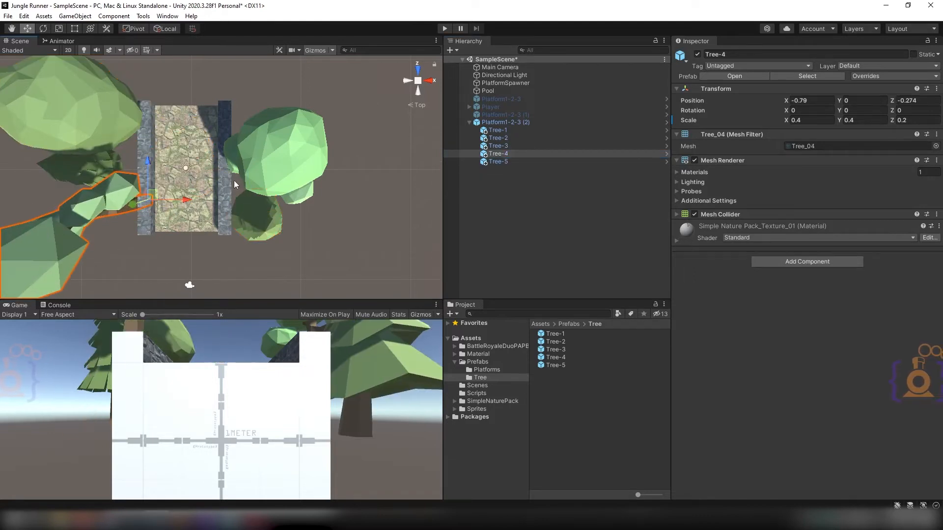
Step: Set the scale of the Tree-1 through Tree-5 prefab assets to 1.5 on the X, Y and Z axes
middle_drag(234, 181, 288, 146)
click(554, 334)
shift+click(556, 365)
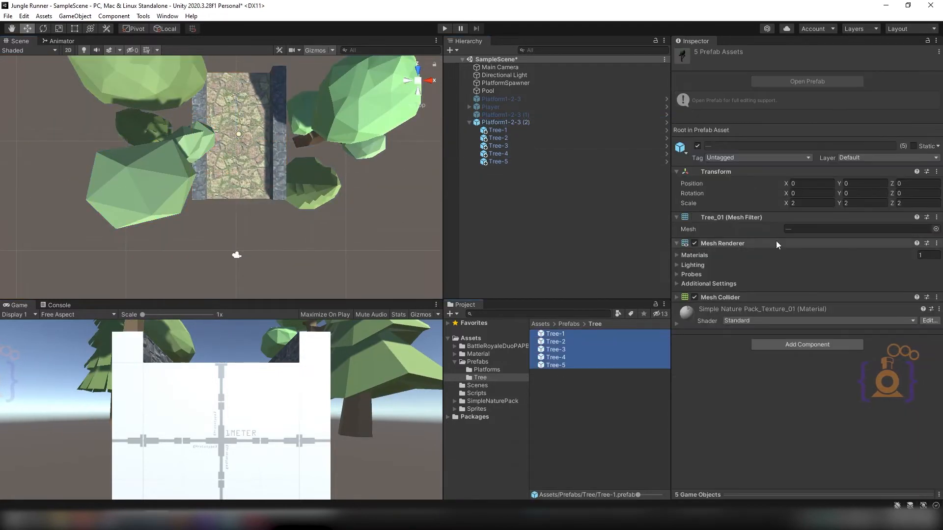
click(812, 203)
text(1.)
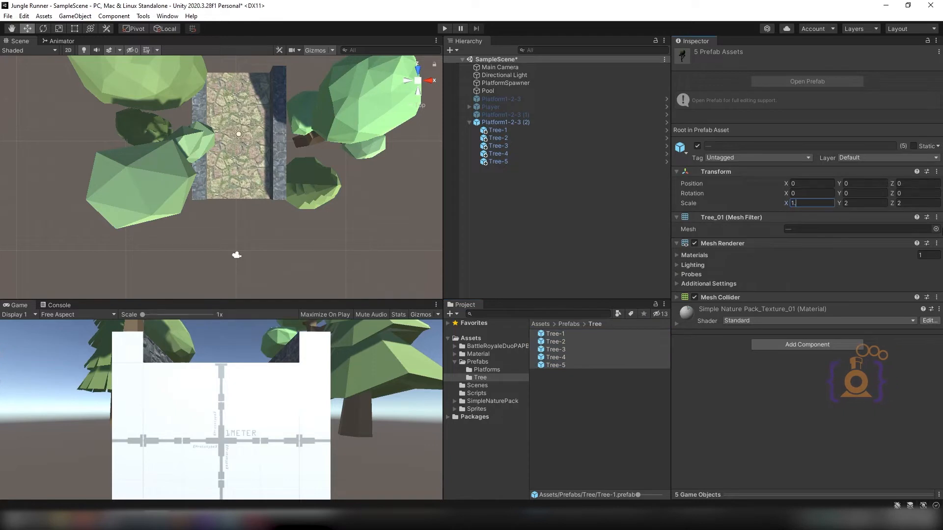
text(5)
key(Tab)
text(1.5)
key(Tab)
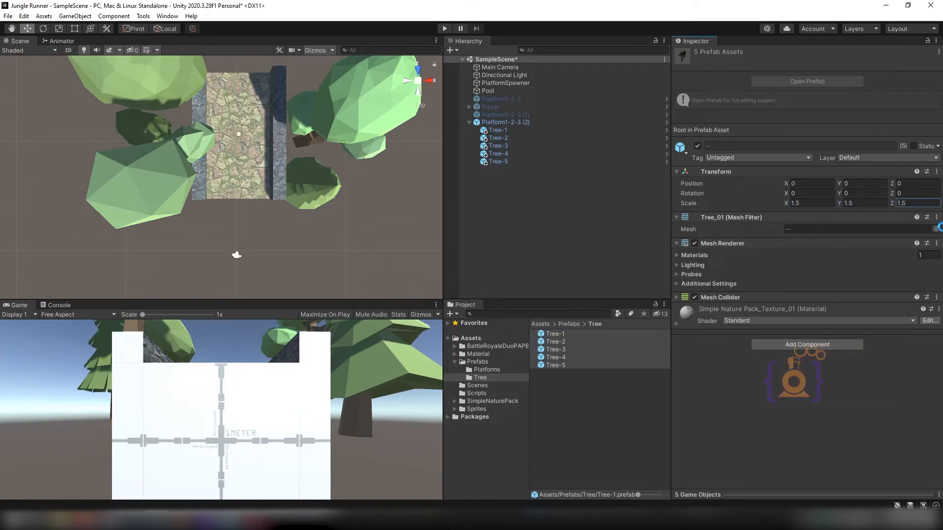
Step: Reposition Tree-4 at about X -1.026, Z -0.296 beside the platform, and apply all overrides of Platform1-2-3 (2) to its prefab
drag(179, 208, 178, 211)
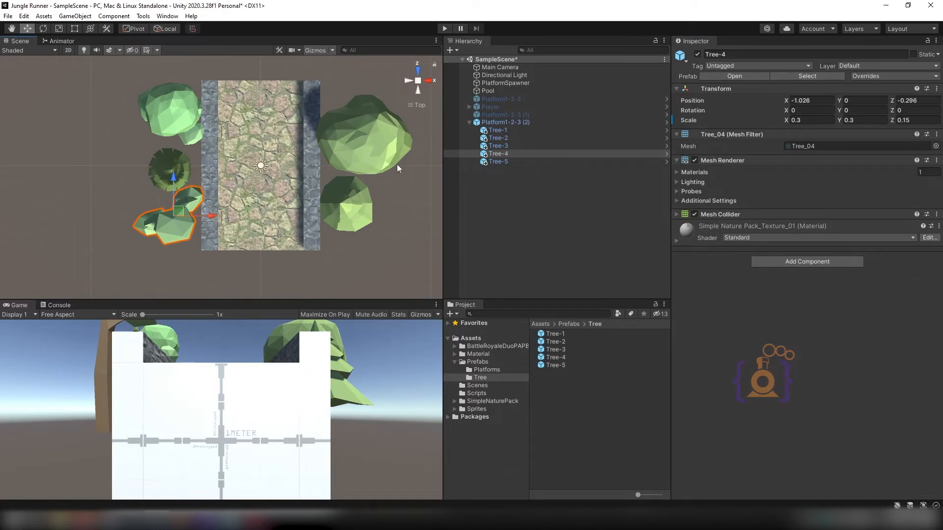
click(500, 122)
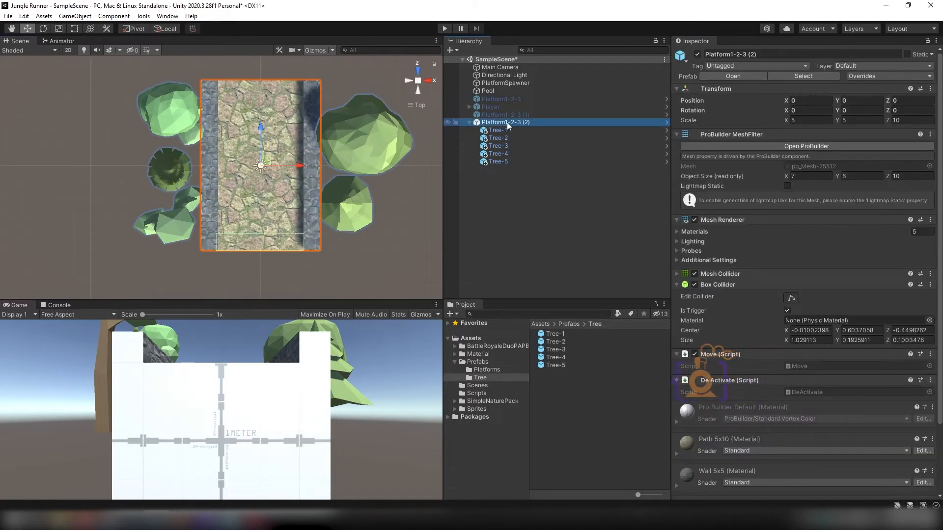
click(877, 75)
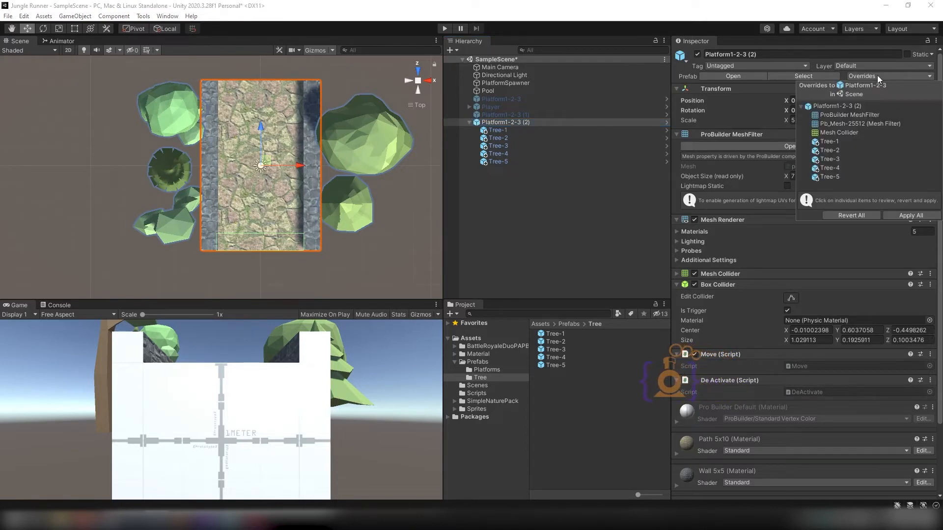
click(914, 214)
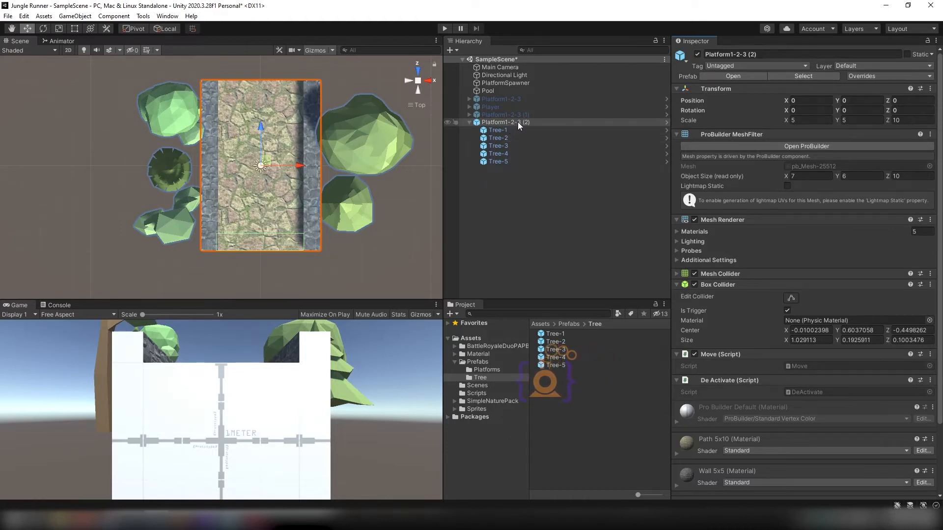
Step: Move Tree-1 across the platform to about X 1.032, Z 0.31, and Tree-5 into the spot Tree-1 occupied
click(498, 130)
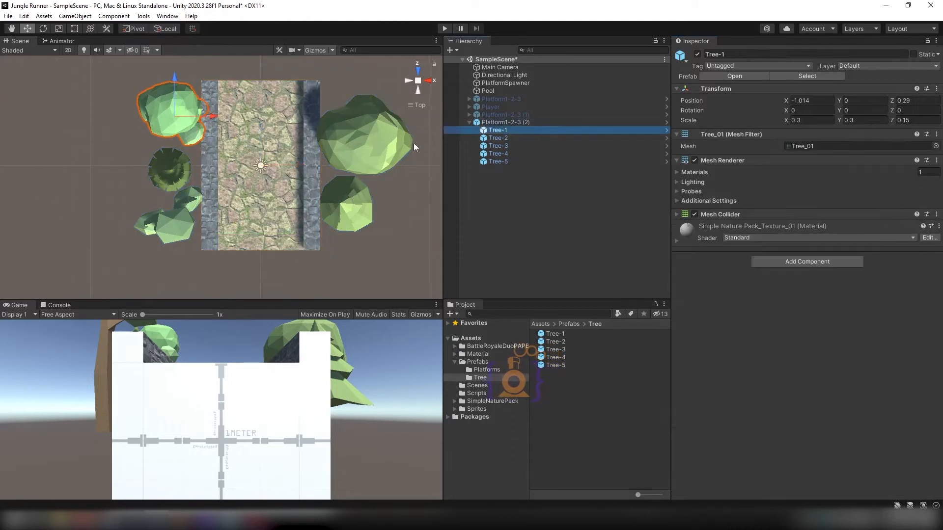
drag(168, 109, 344, 106)
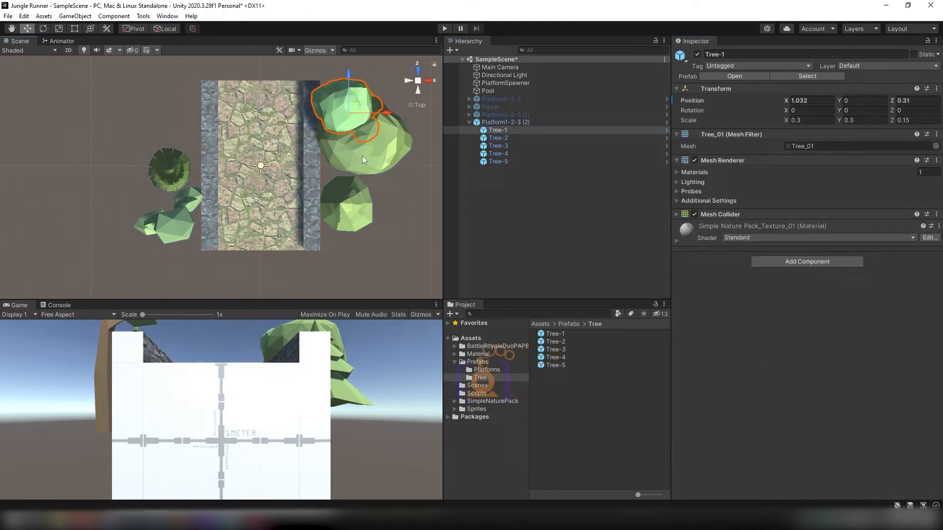
click(496, 161)
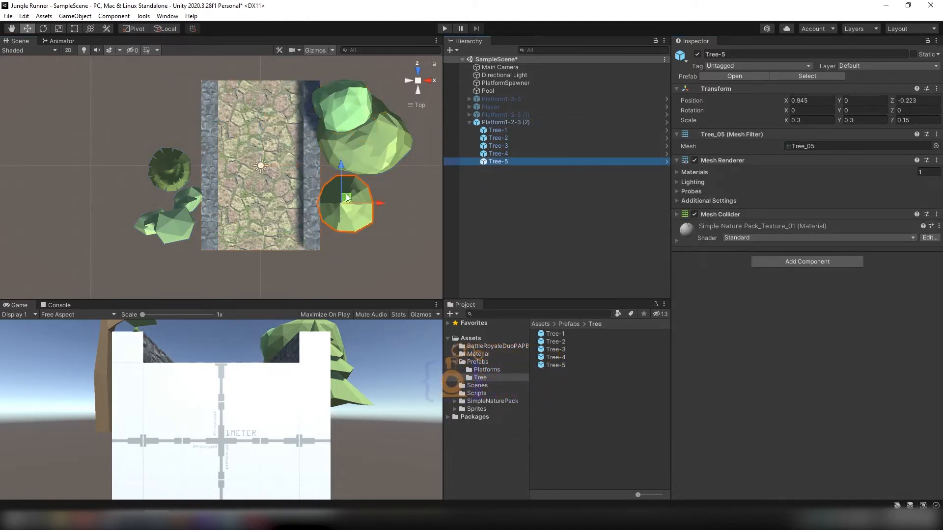
drag(350, 200, 180, 112)
click(170, 163)
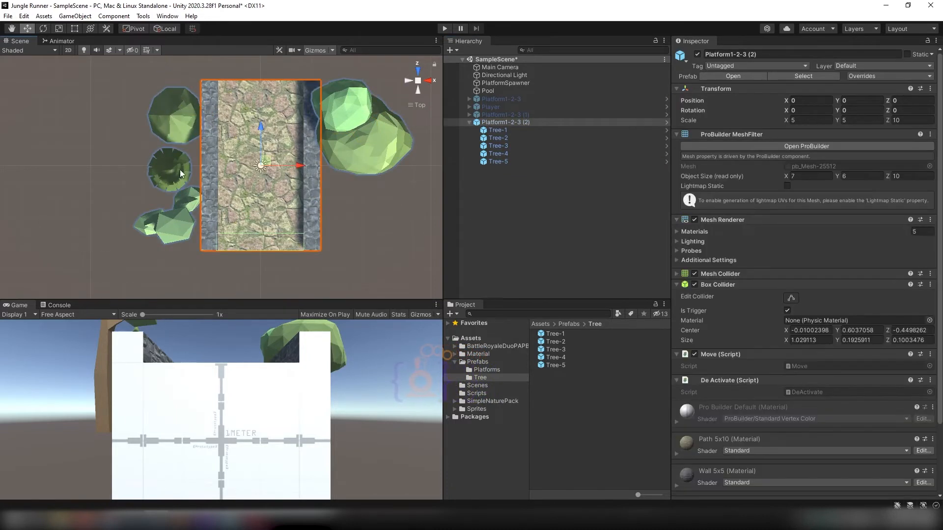
Step: Move Tree-2 across the platform to about X 0.892, Z -0.226, into the spot Tree-5 occupied
click(499, 155)
click(501, 147)
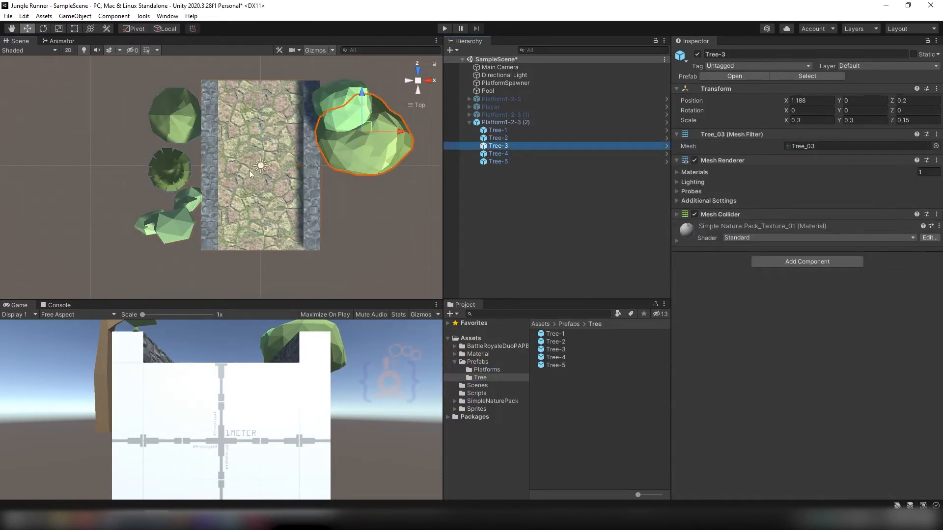
click(505, 139)
drag(166, 163, 346, 201)
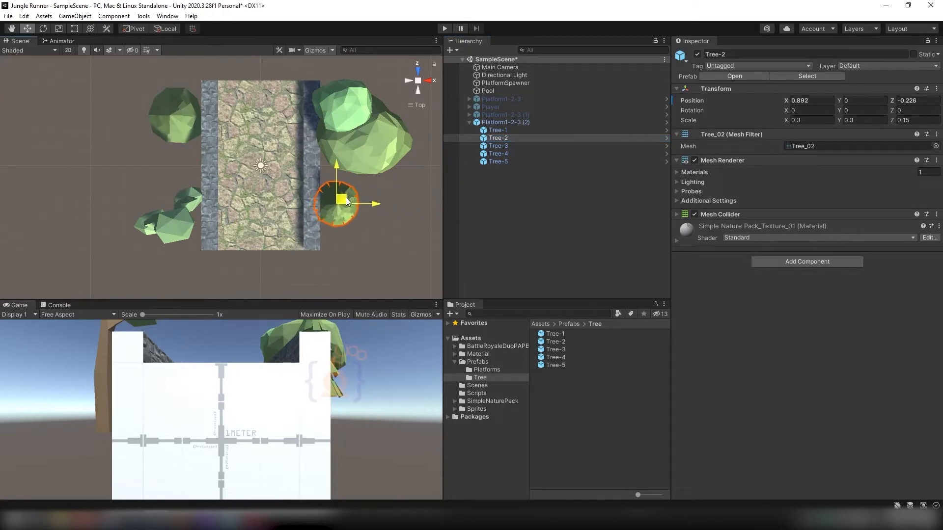
click(376, 139)
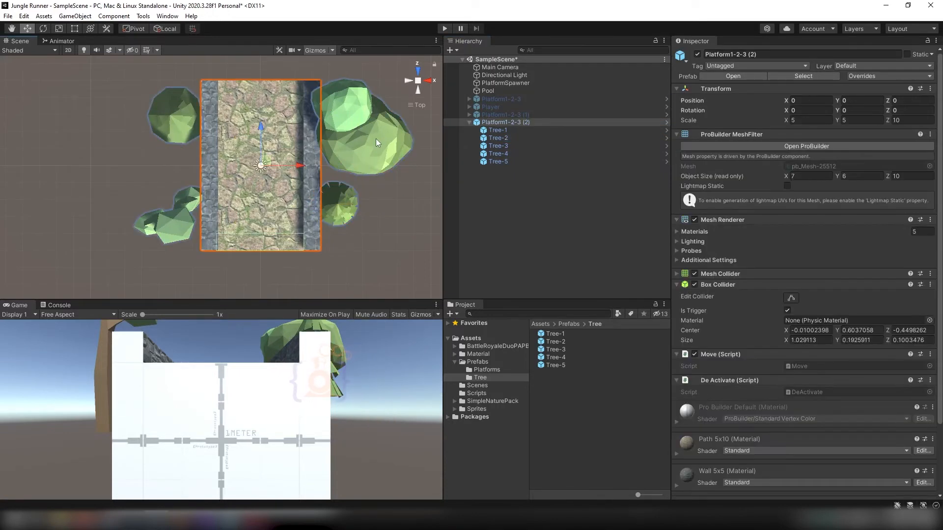
click(506, 198)
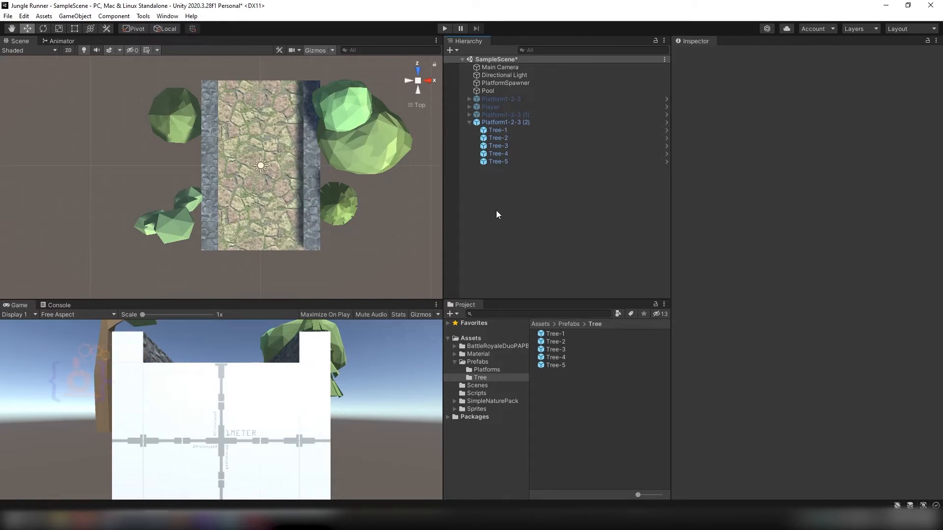
Step: Delete the rearranged Platform1-2-3 (2) from the scene and add a fresh Platform1-2-3 prefab instance
click(504, 123)
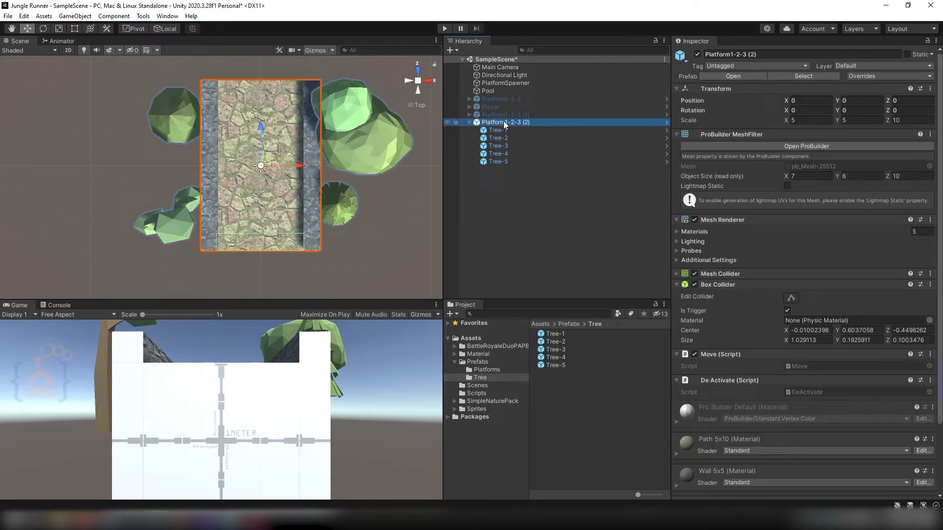
key(Delete)
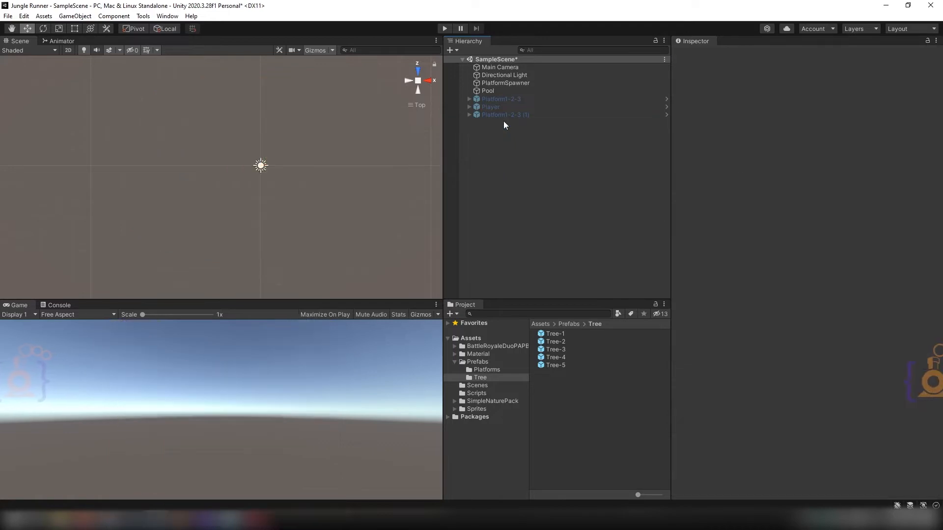
click(486, 370)
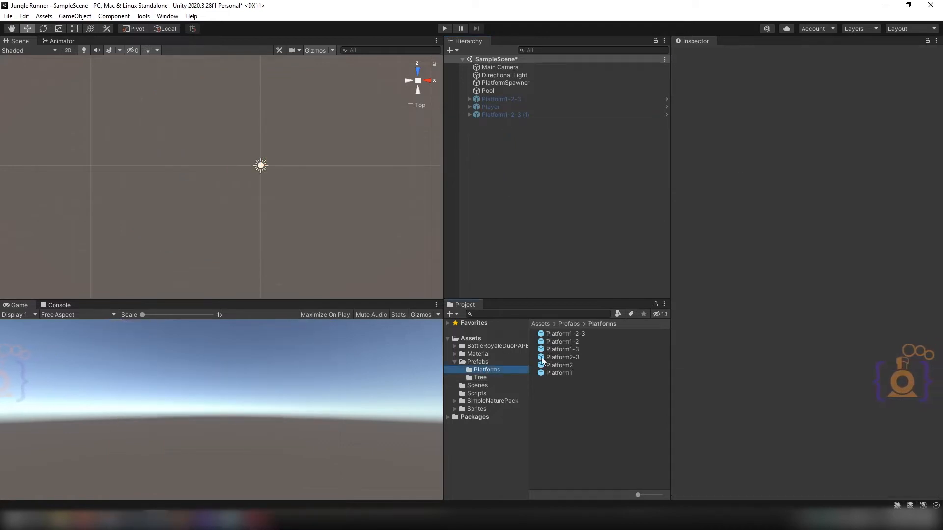
drag(556, 334, 503, 189)
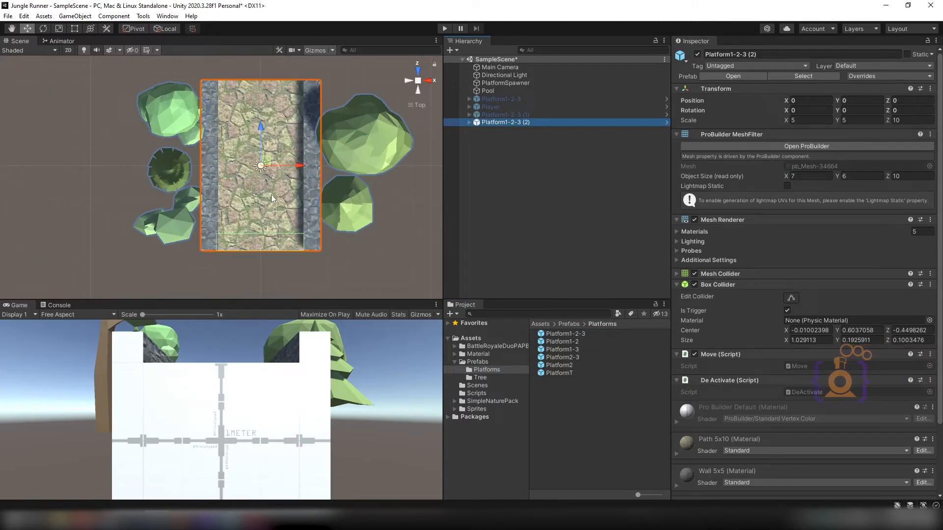
Step: Examine the tree placement around Platform1-2-3 (2) from several angles and list its child trees
alt+drag(270, 192, 383, 118)
alt+drag(281, 165, 280, 187)
scroll(311, 164, up, 7)
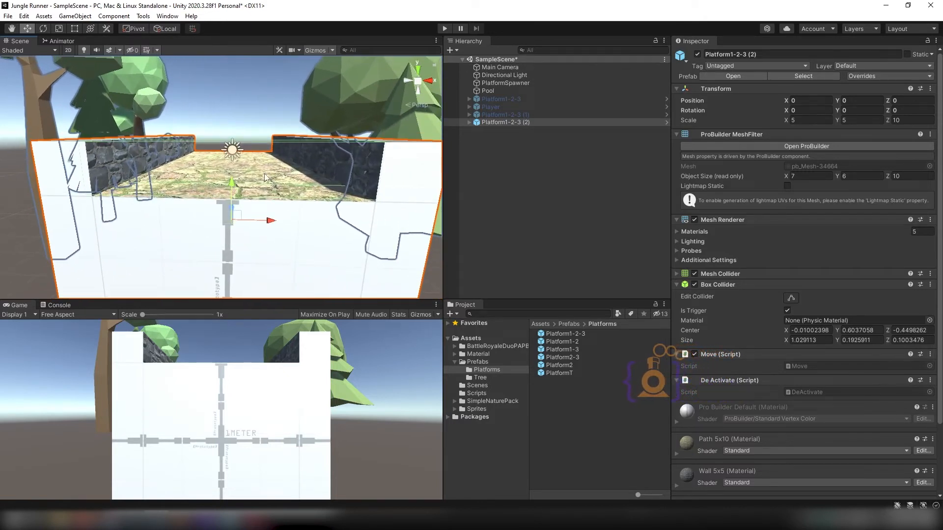
click(278, 204)
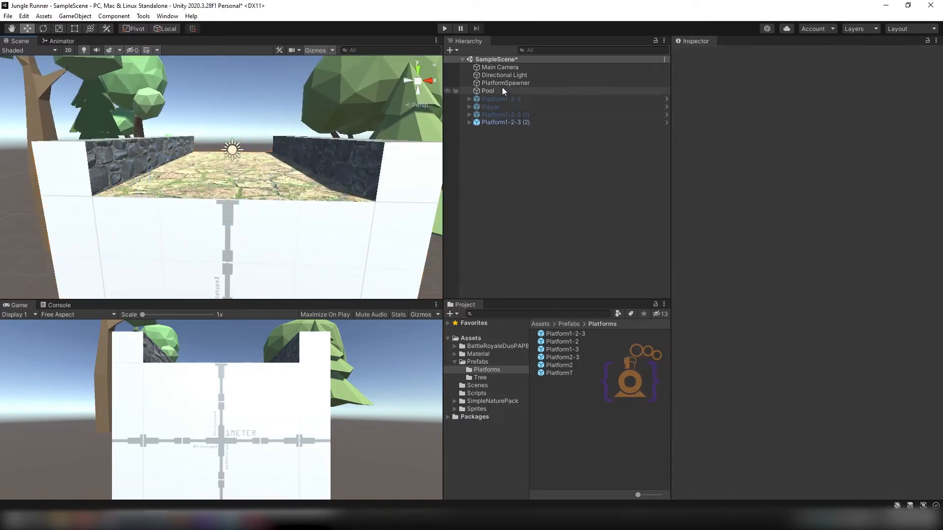
click(490, 119)
click(469, 122)
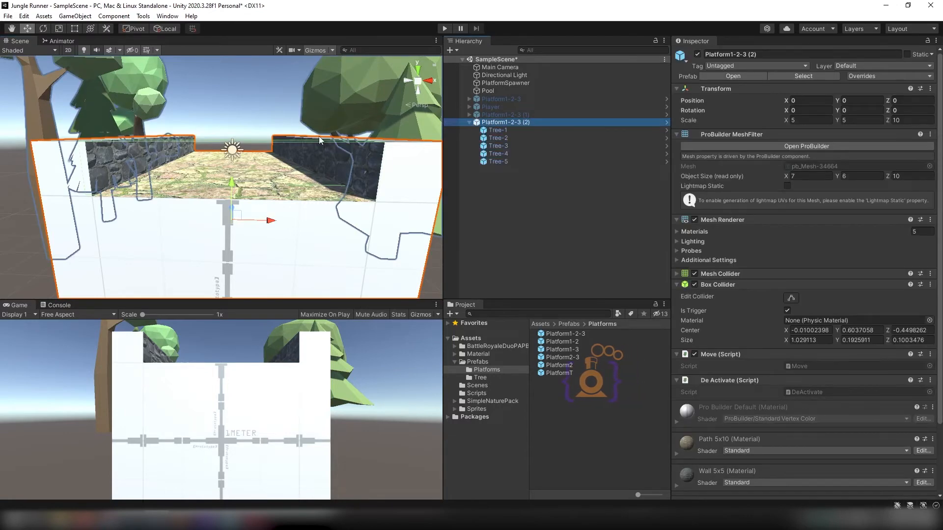
alt+drag(373, 120, 272, 155)
scroll(271, 159, down, 10)
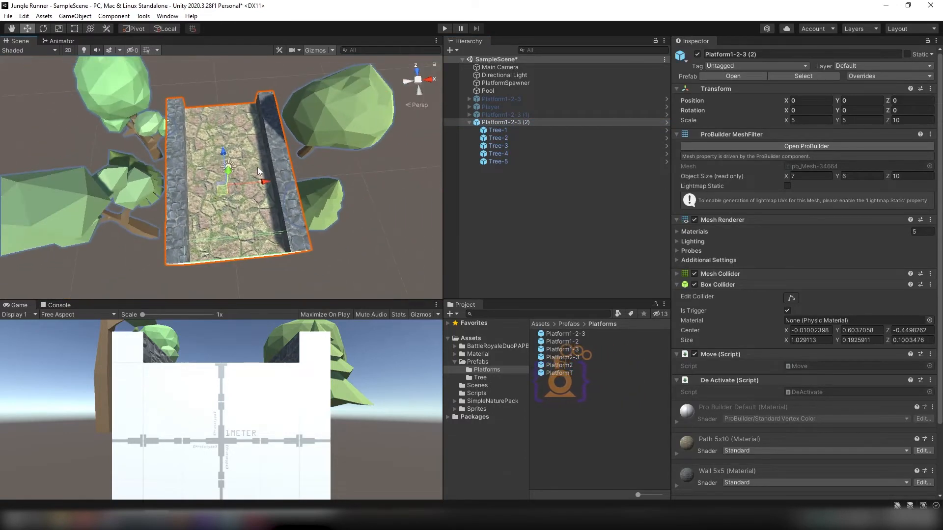
Step: Duplicate Tree-2 and move the copy across the platform to an X position of about 1.75
click(506, 137)
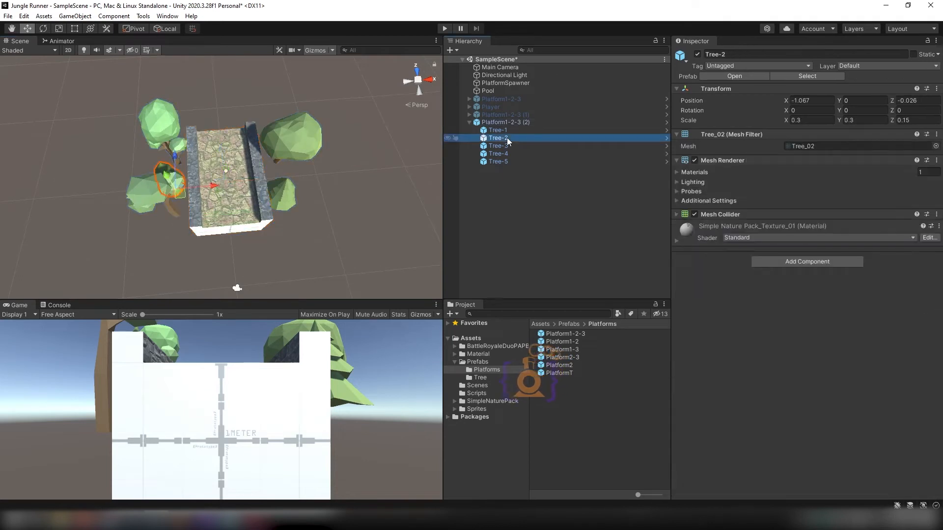
shift+click(503, 154)
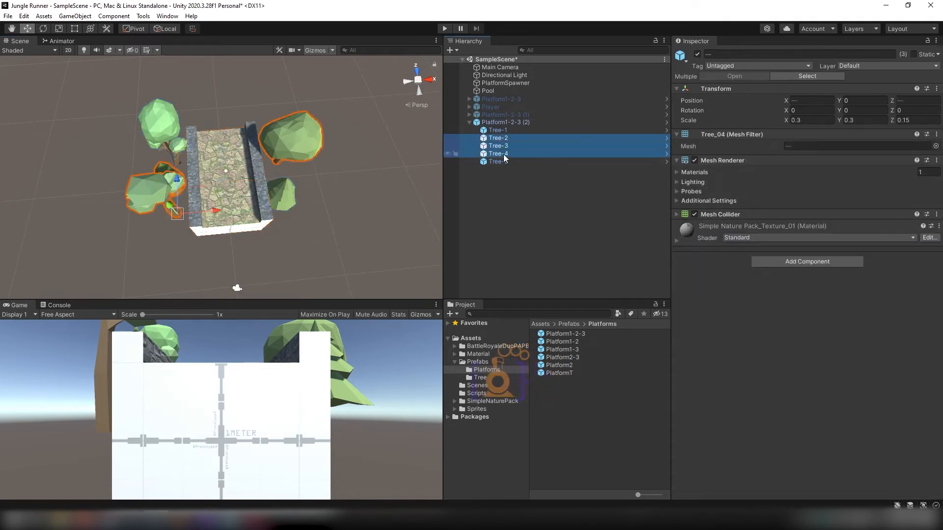
click(508, 169)
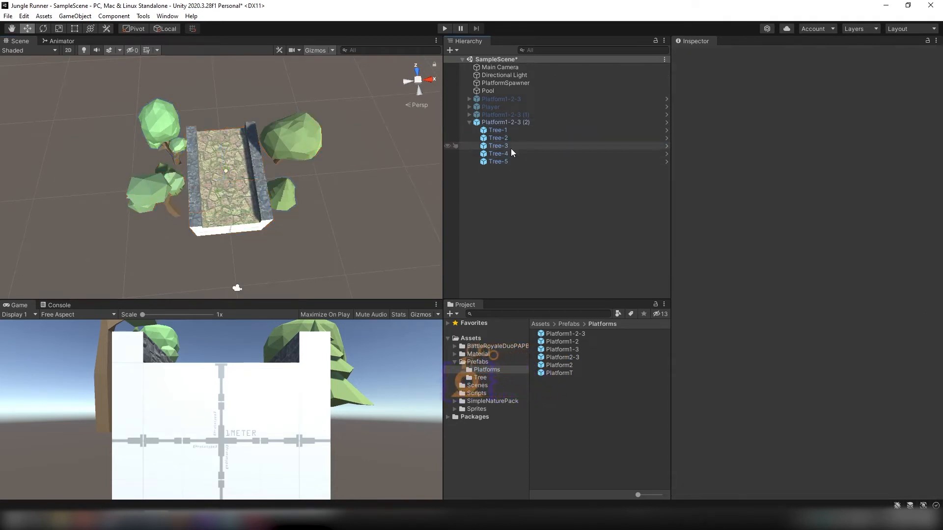
click(505, 140)
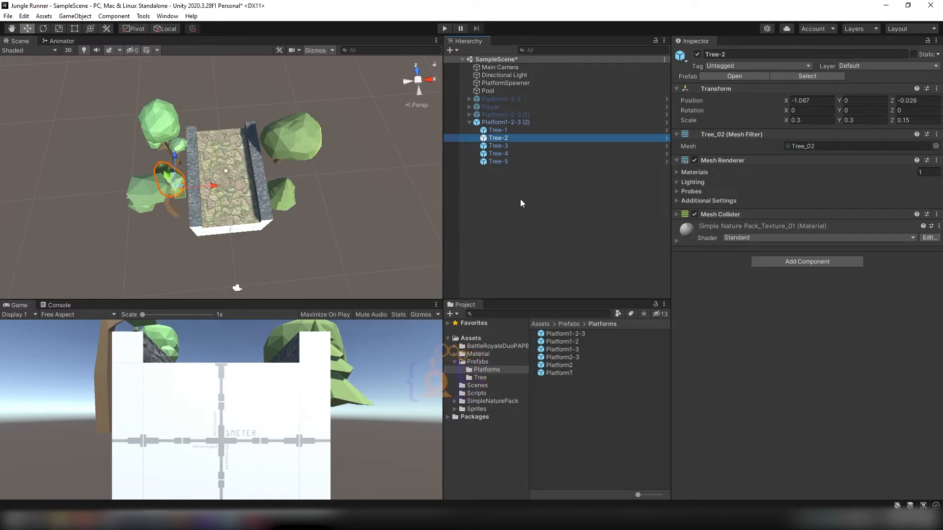
key(ctrl+d)
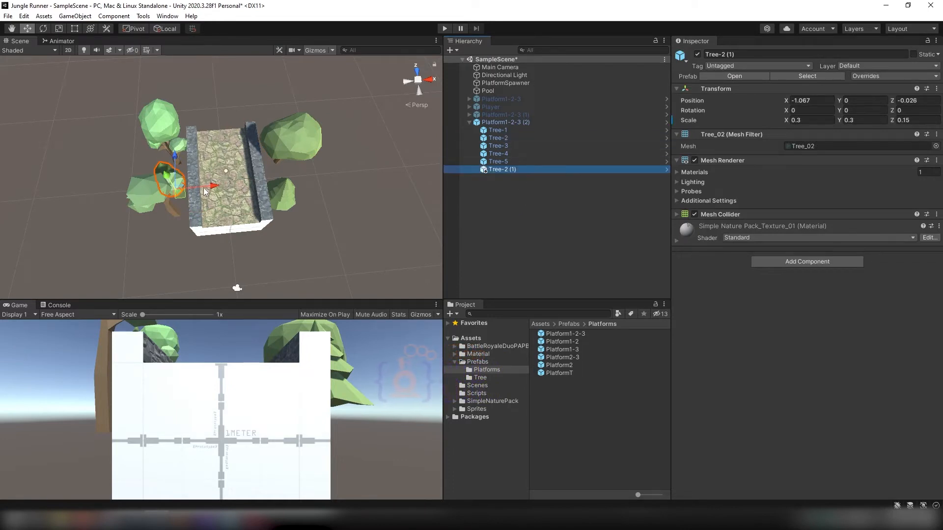
drag(205, 191, 332, 188)
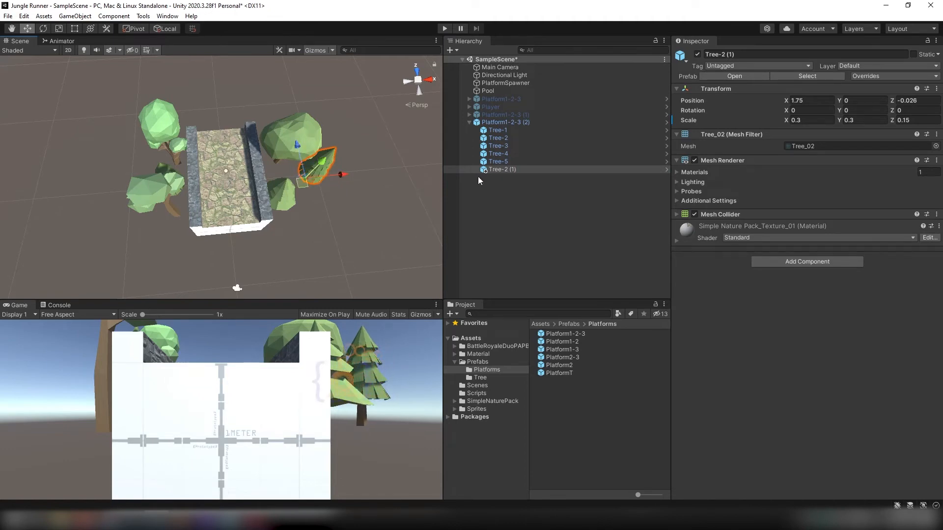
Step: Duplicate Tree-5 and move the copy across the platform to about X -1.75, Z 0.14
click(498, 162)
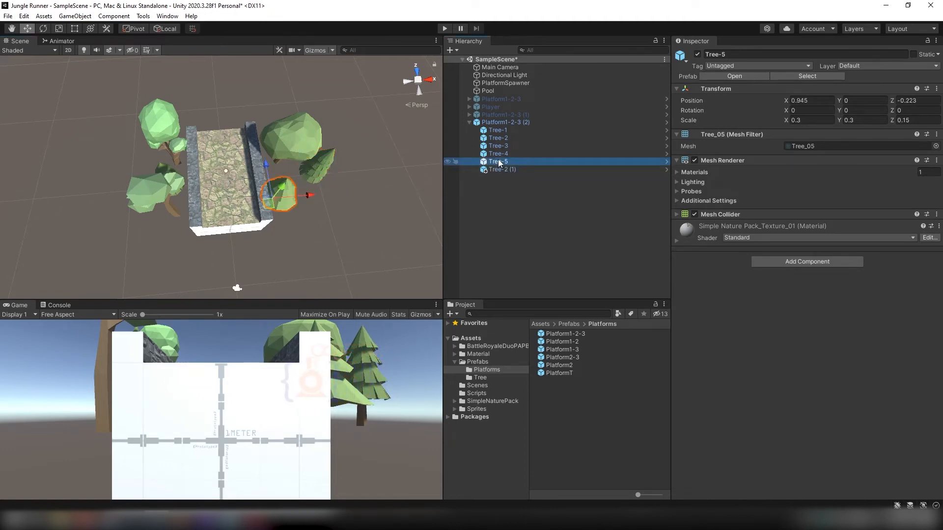
key(ctrl+d)
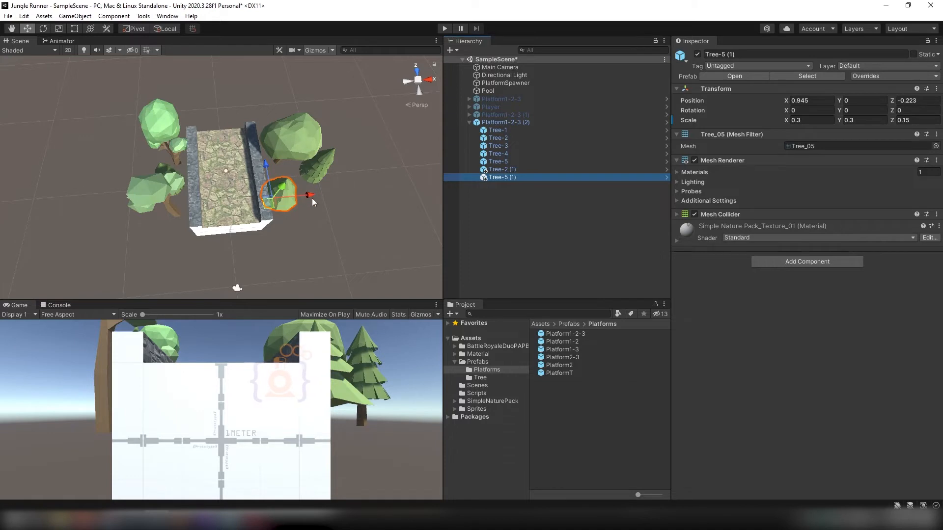
drag(310, 197, 199, 207)
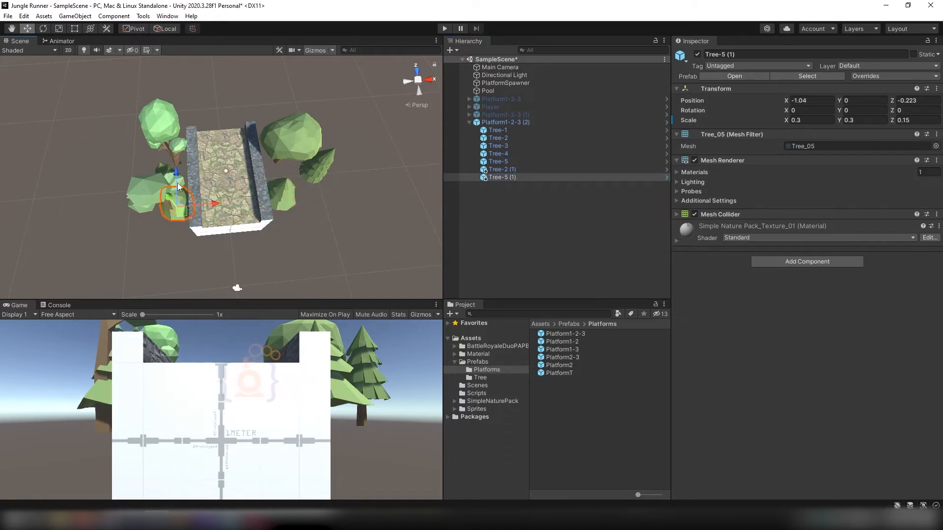
drag(176, 175, 175, 144)
drag(223, 174, 258, 148)
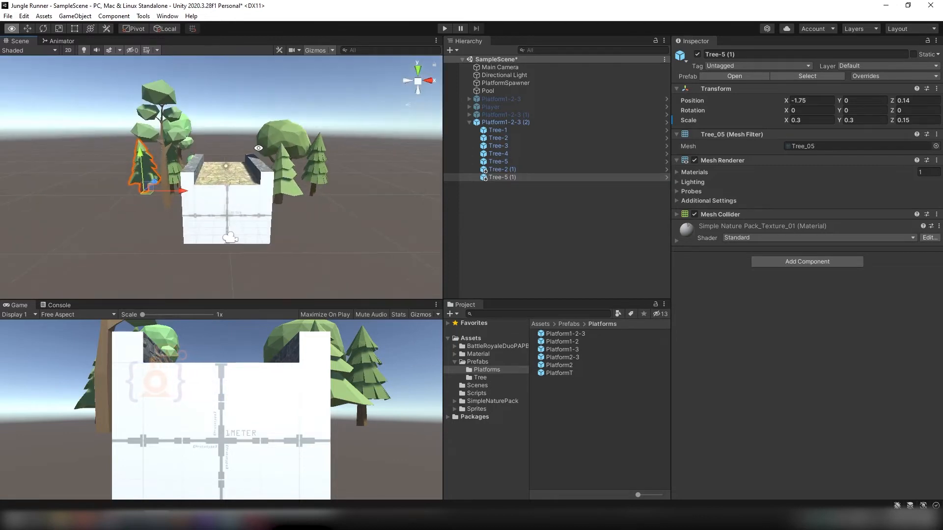
scroll(216, 155, up, 5)
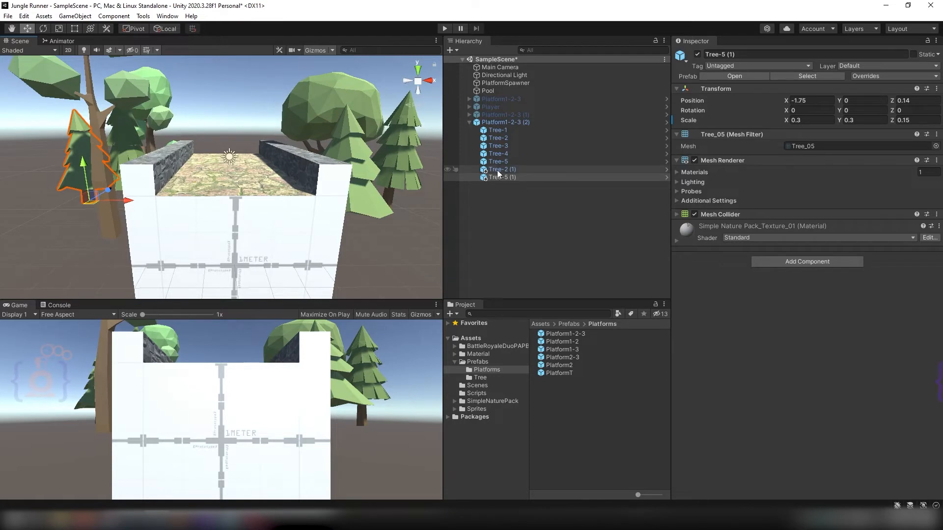
Step: Apply all overrides of Platform1-2-3 (2), including the two added trees, to the Platform1-2-3 prefab
click(506, 121)
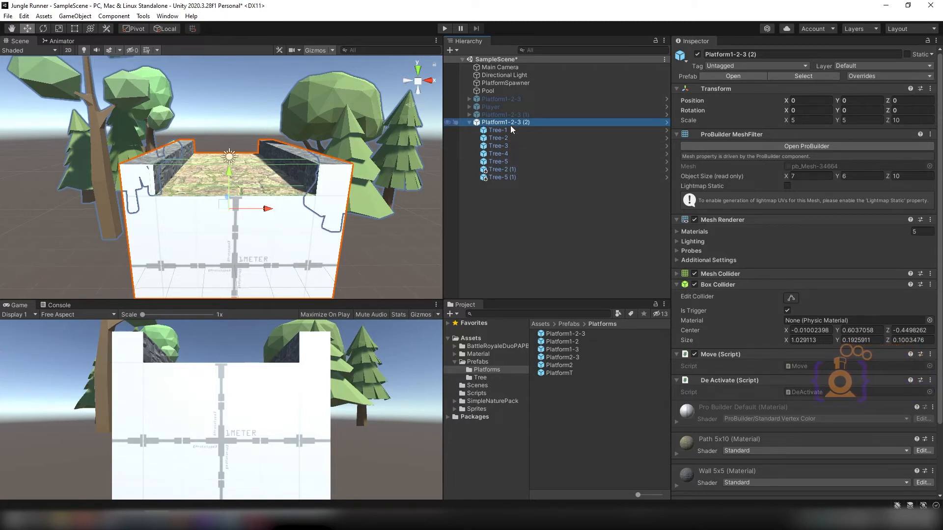
click(870, 78)
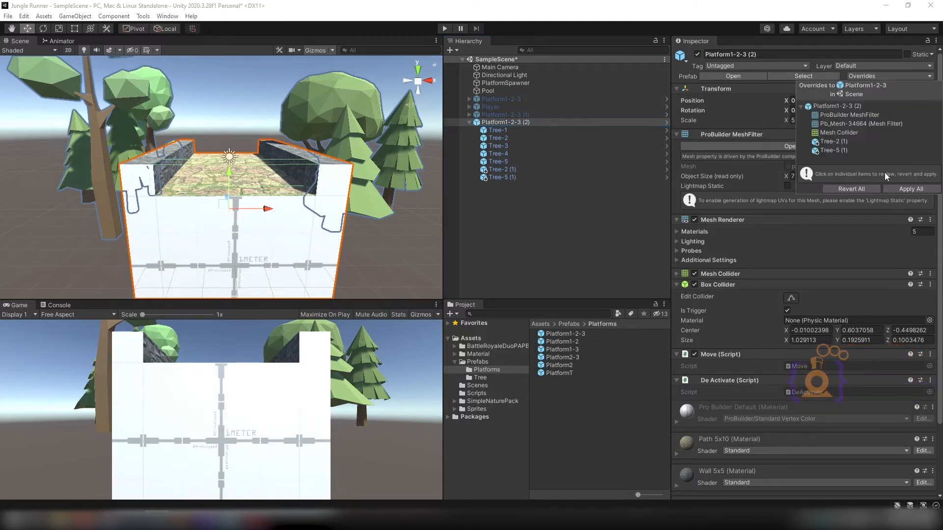
click(911, 189)
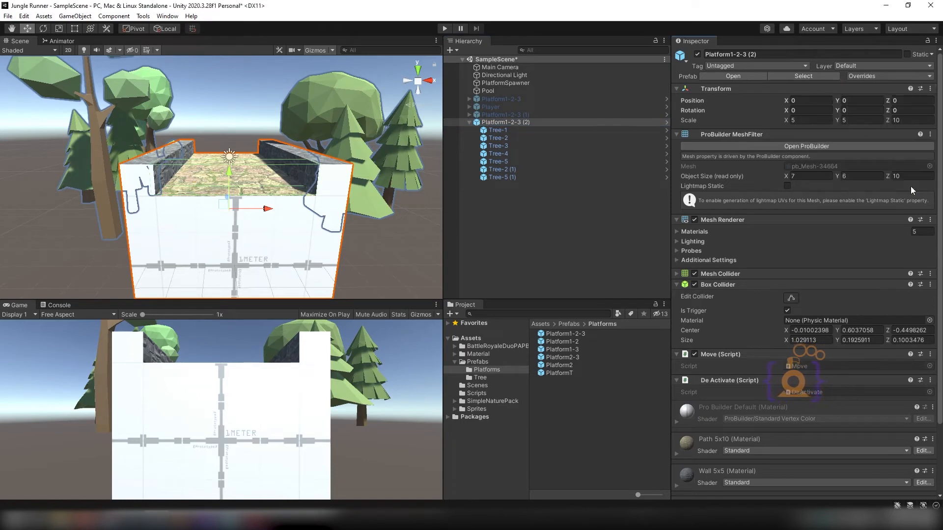
click(540, 226)
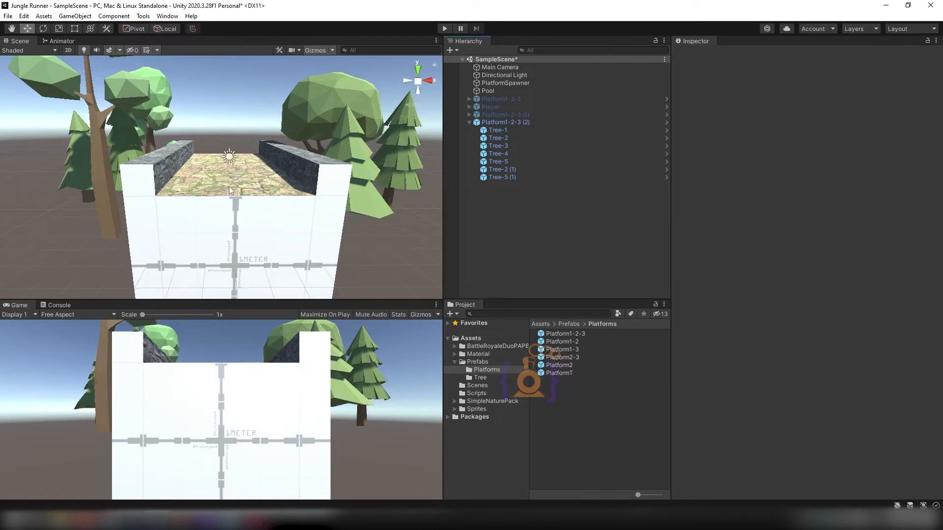
Step: Create an empty child object under Platform1-2-3 (2) and name it CoinPoint
click(497, 125)
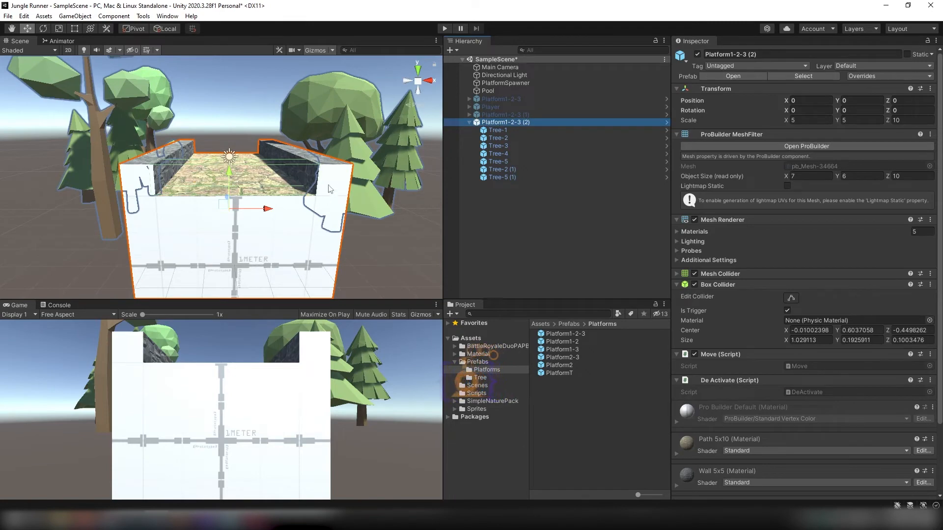
alt+drag(330, 189, 235, 143)
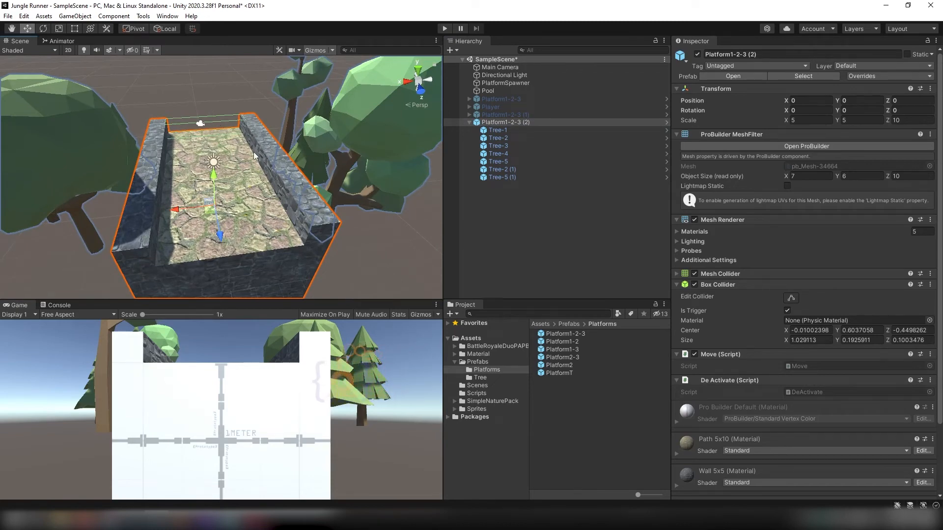
click(418, 73)
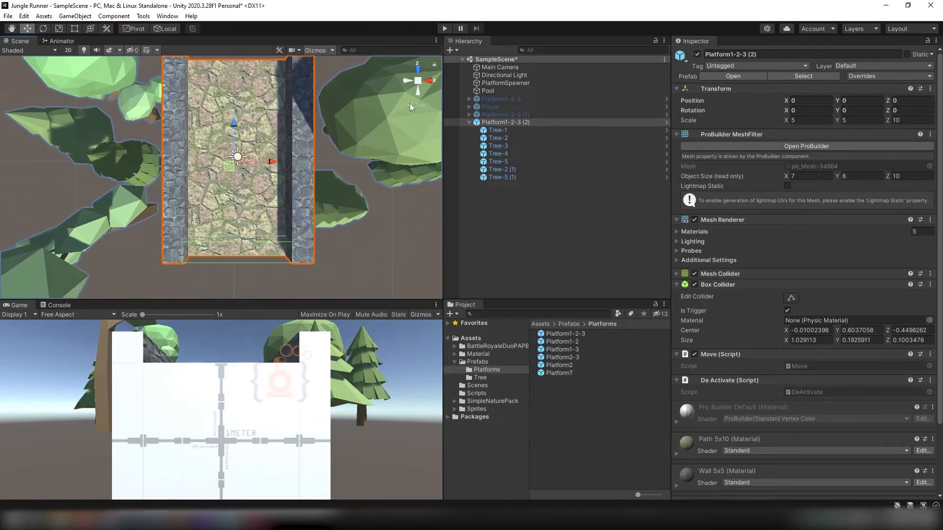
click(409, 104)
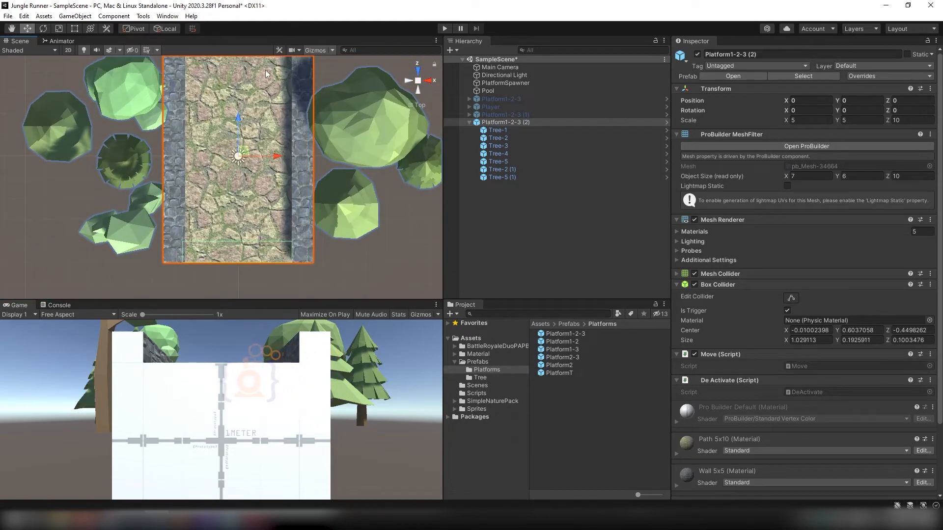
middle_drag(276, 80, 282, 104)
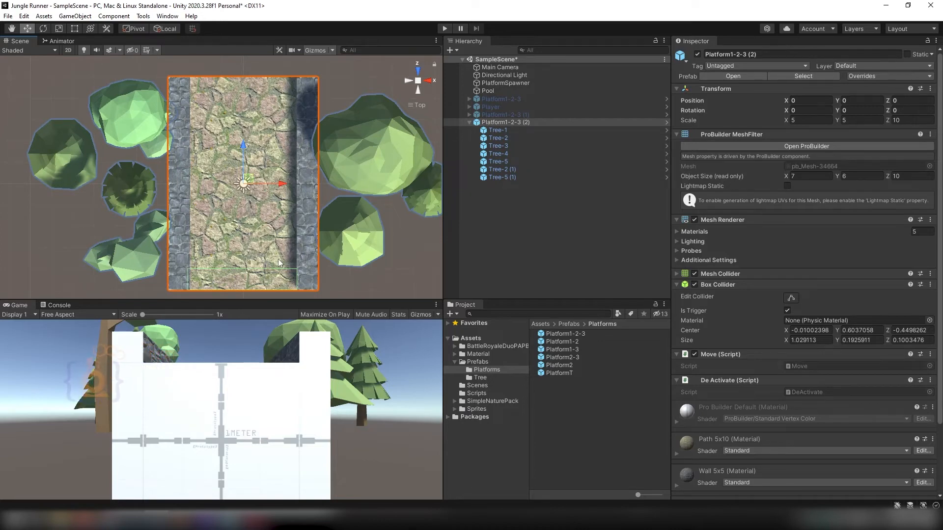
right_click(497, 122)
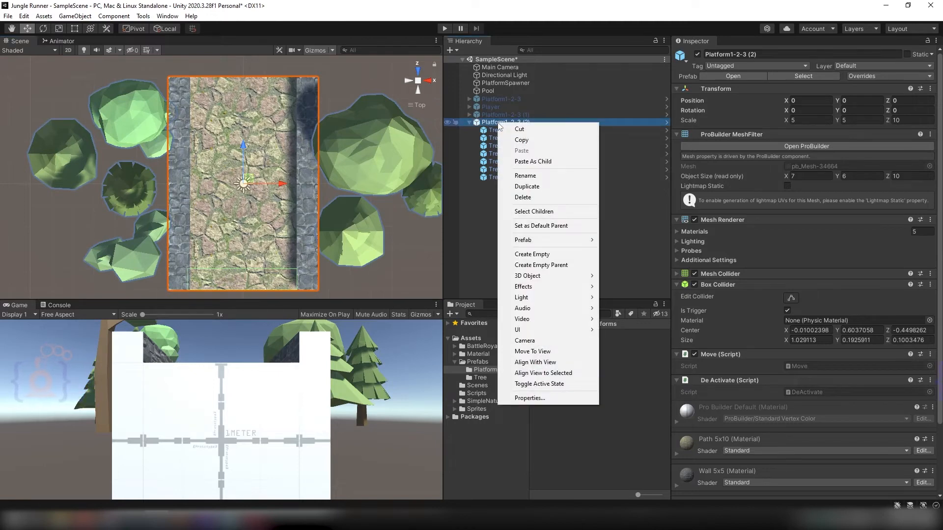
click(555, 254)
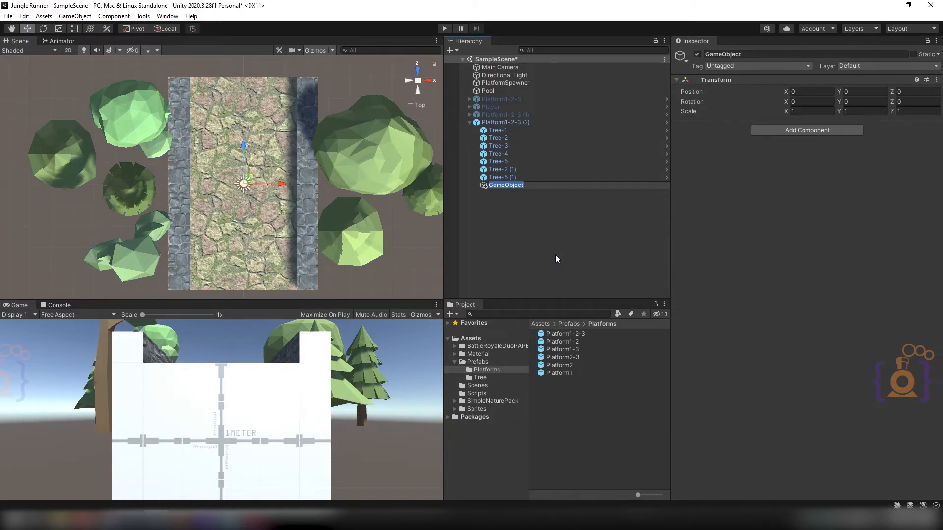
text(Coin)
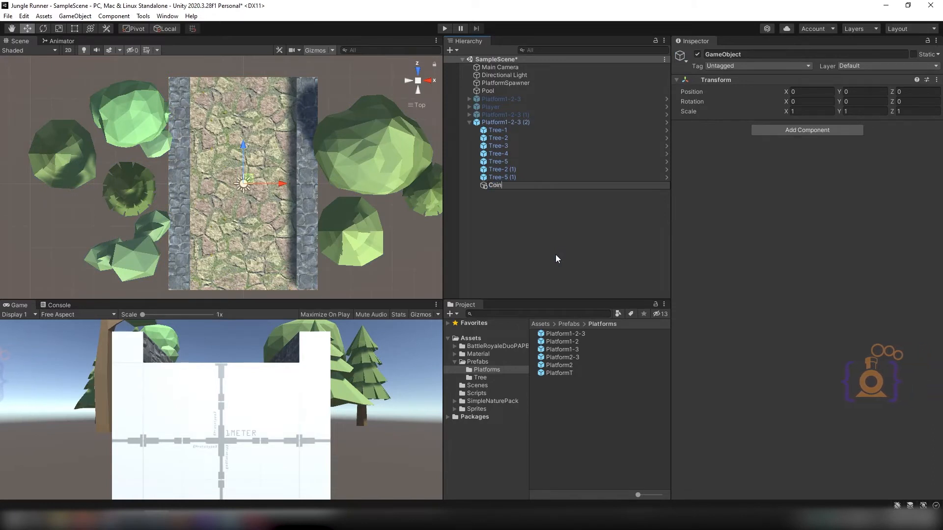
text(Point)
key(Return)
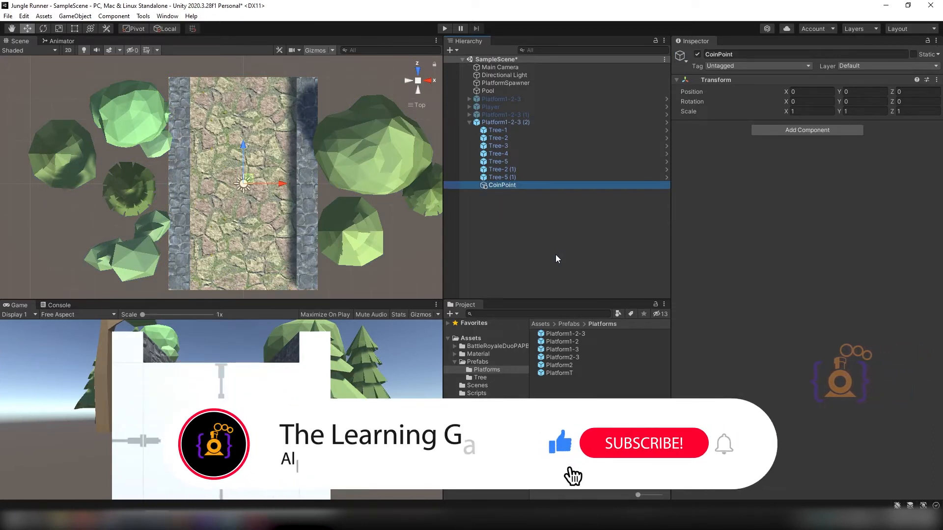
Step: Deactivate all seven tree children of Platform1-2-3 (2), from Tree-1 through Tree-5 (1)
click(430, 80)
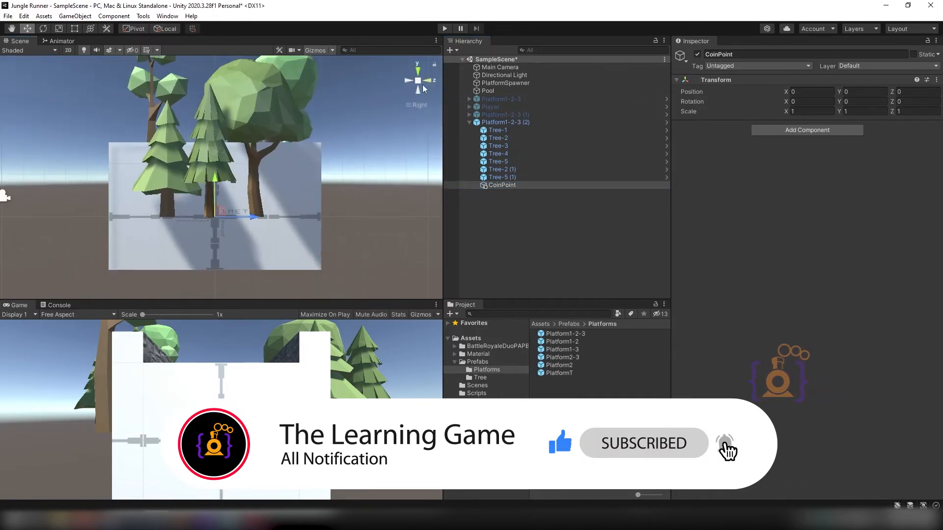
click(502, 178)
shift+click(497, 131)
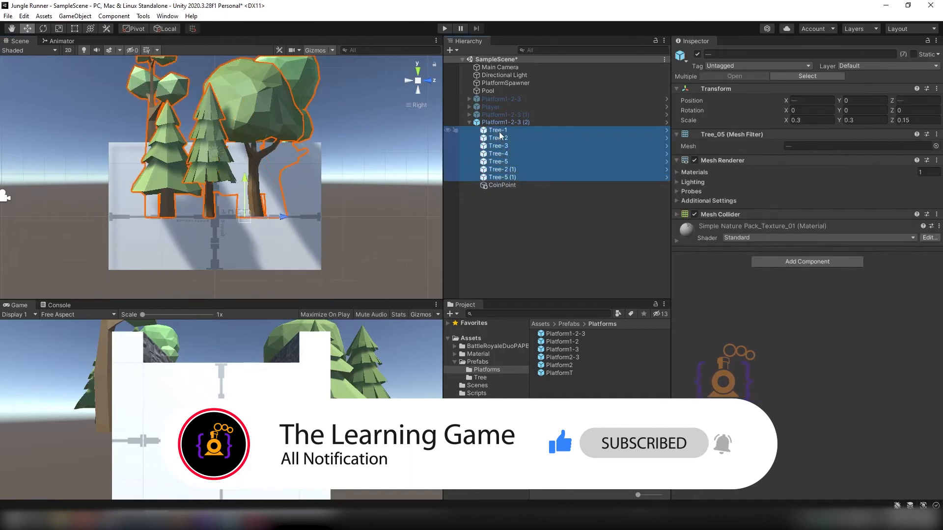
click(697, 54)
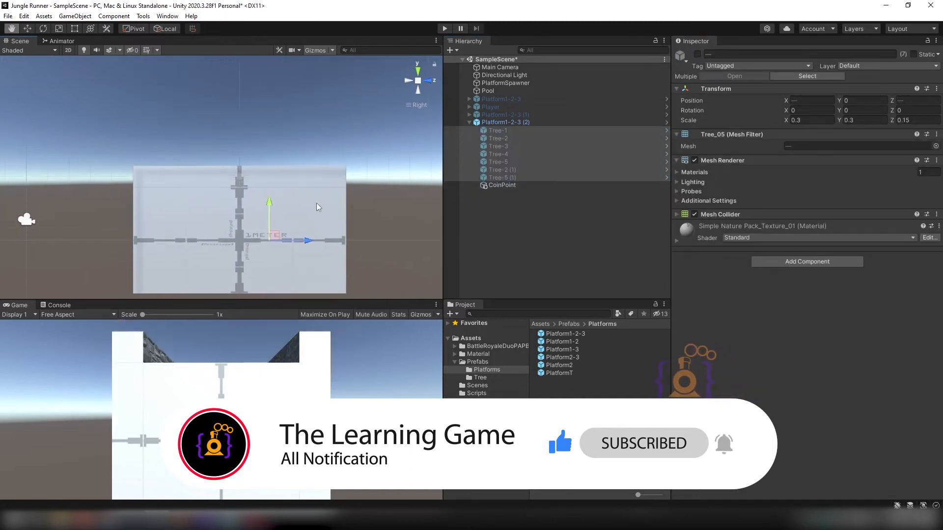
Step: Raise the seven deactivated trees to a Y position of about 0.579 and shift them along X toward the platform's middle
key(w)
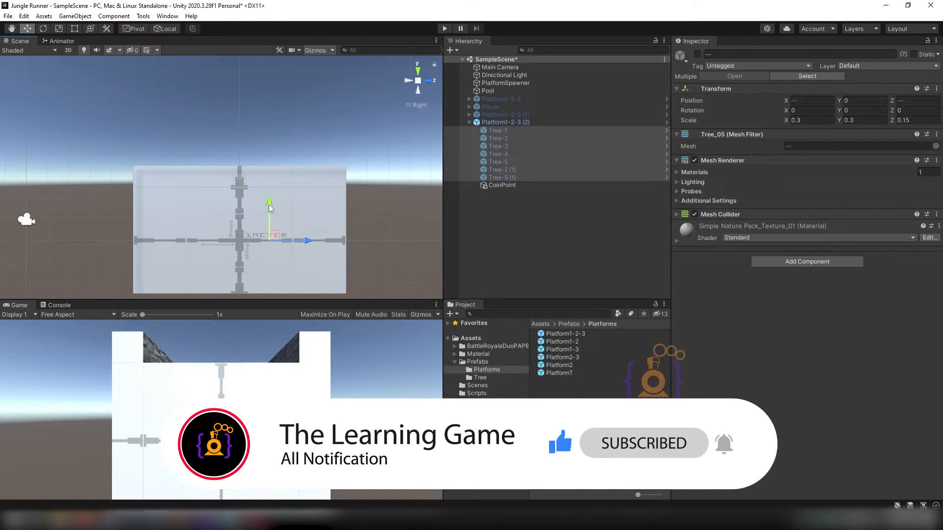
drag(270, 209, 268, 146)
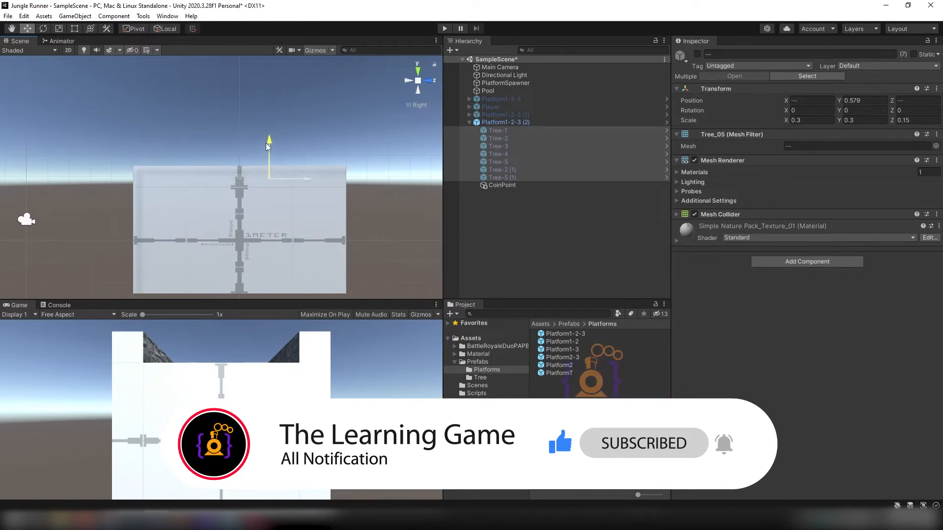
click(409, 81)
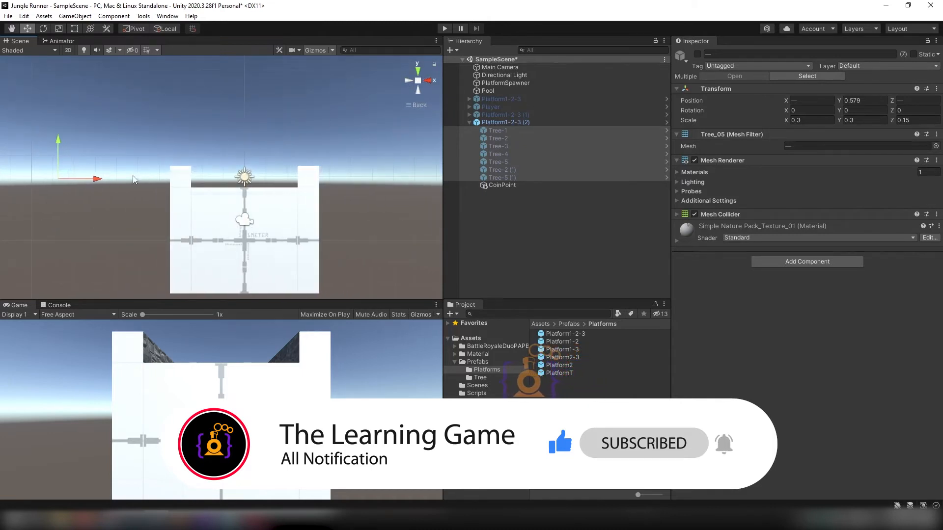
drag(97, 178, 245, 178)
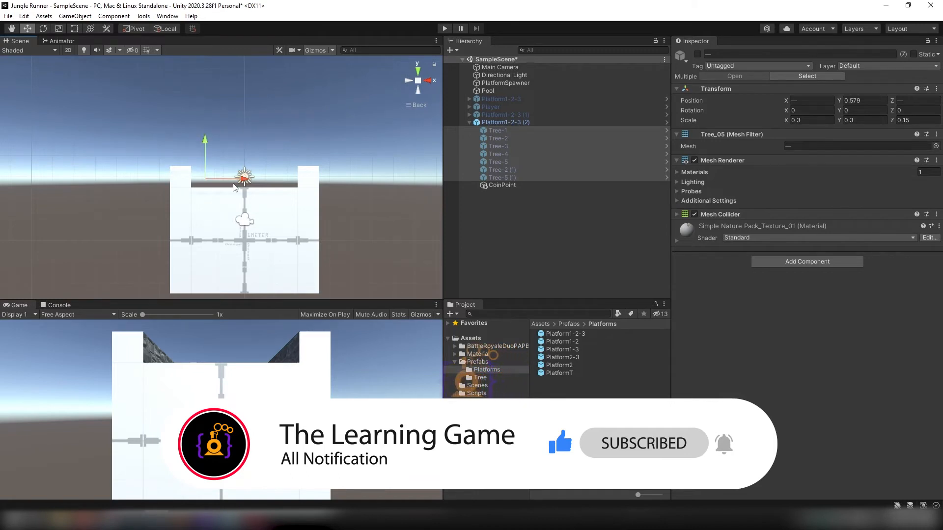
Step: Give CoinPoint a yellow circle icon and place it on the platform at about X -0.36, Y 0.595
click(419, 71)
middle_drag(228, 165, 238, 179)
click(503, 185)
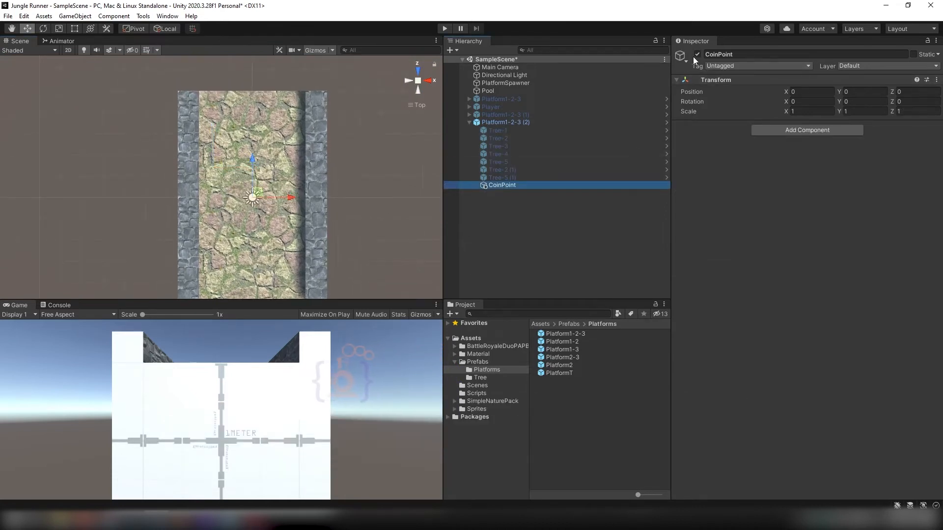
click(681, 56)
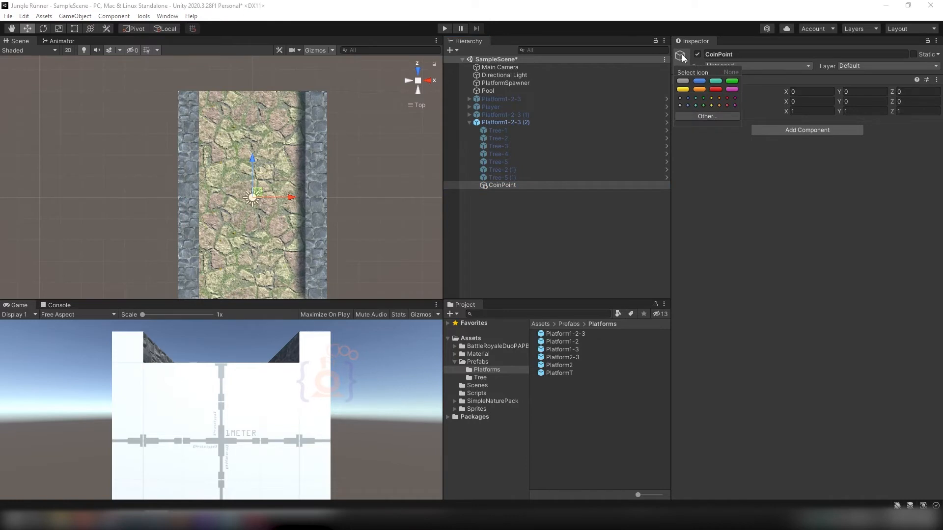
click(712, 97)
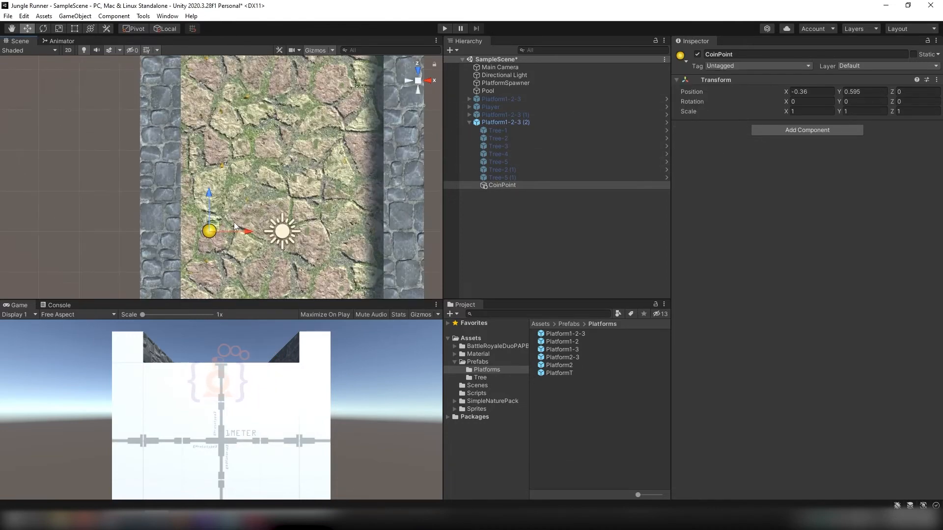
Step: Move CoinPoint to the far end of its lane at about Y 0.636, Z 0.424
scroll(239, 209, down, 4)
scroll(237, 213, down, 6)
mouse_move(235, 210)
middle_down()
mouse_move(239, 163)
mouse_move(241, 195)
middle_up()
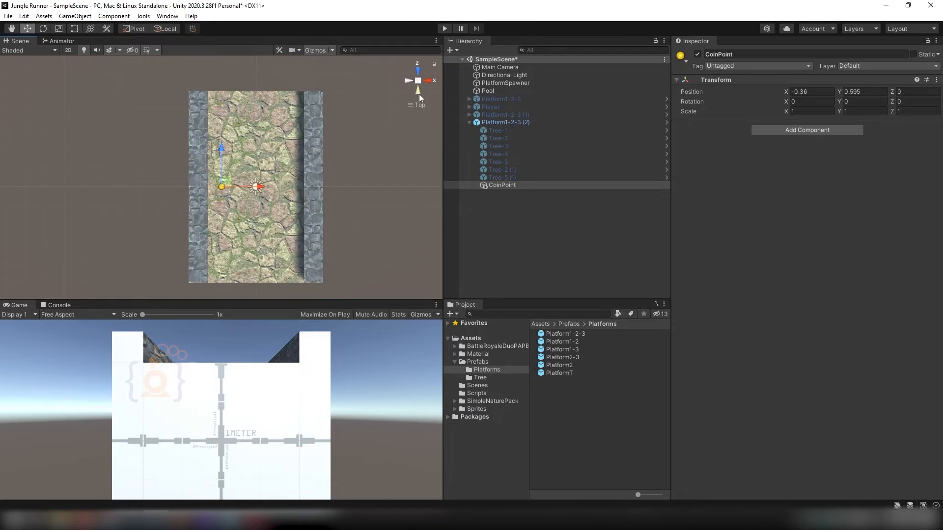
click(418, 93)
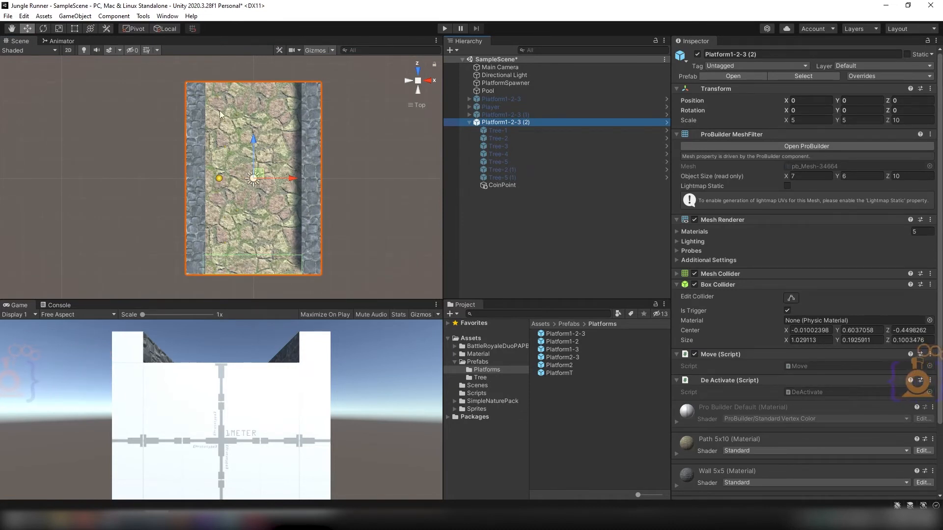
click(497, 185)
drag(221, 142, 216, 57)
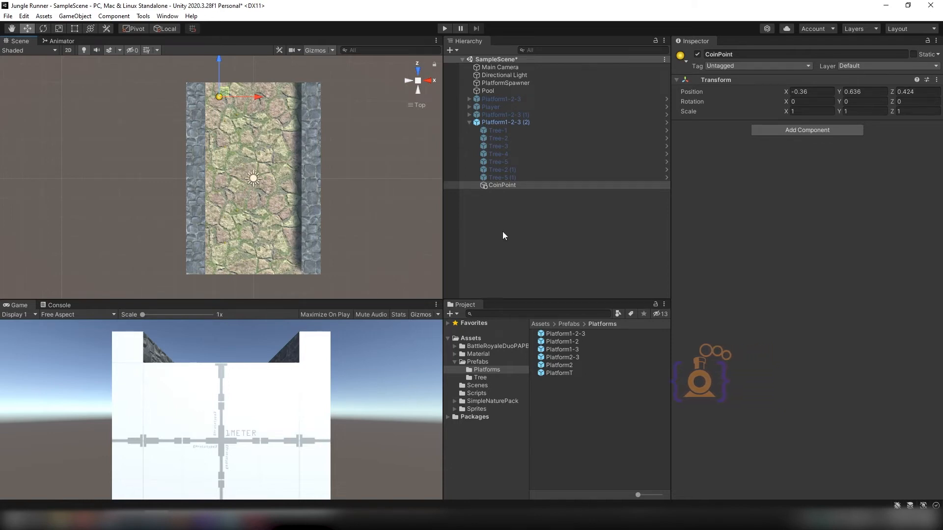
Step: Duplicate CoinPoint nine times to get copies CoinPoint (1) through CoinPoint (9)
key(ctrl+d)
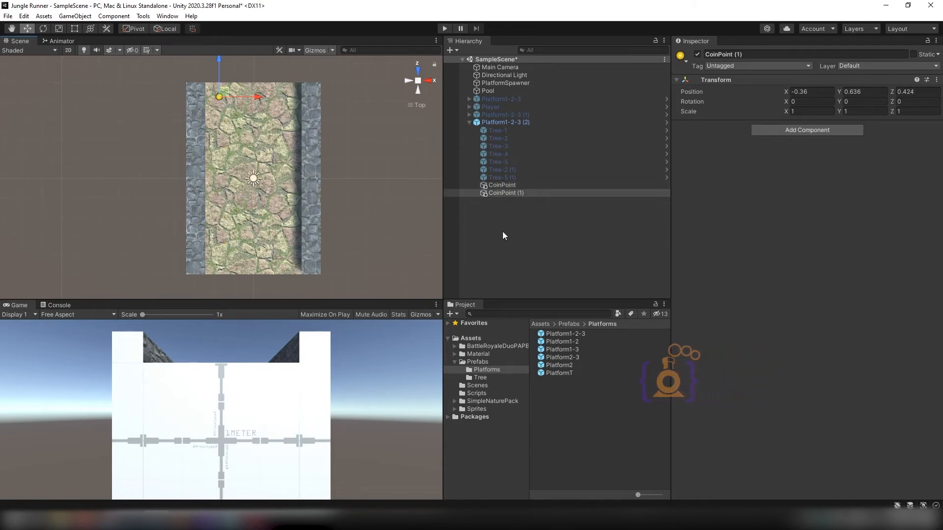
key(ctrl+d)
key(ctrl+d)
key(ctrl+d)
key(ctrl+d)
key(ctrl+d)
key(ctrl+d)
key(ctrl+d)
key(ctrl+d)
Step: Spread the CoinPoint copies along Z into an evenly spaced row down the platform's lane at X -0.36
shift+click(508, 193)
drag(219, 62, 220, 126)
shift+click(508, 200)
shift+click(508, 208)
shift+click(508, 217)
shift+click(508, 224)
drag(220, 127, 220, 164)
shift+click(508, 232)
shift+click(508, 240)
drag(220, 165, 221, 181)
click(249, 230)
Step: Select CoinPoint through CoinPoint (9) and shift the whole row slightly forward along Z
scroll(250, 231, up, 4)
middle_drag(250, 232, 261, 203)
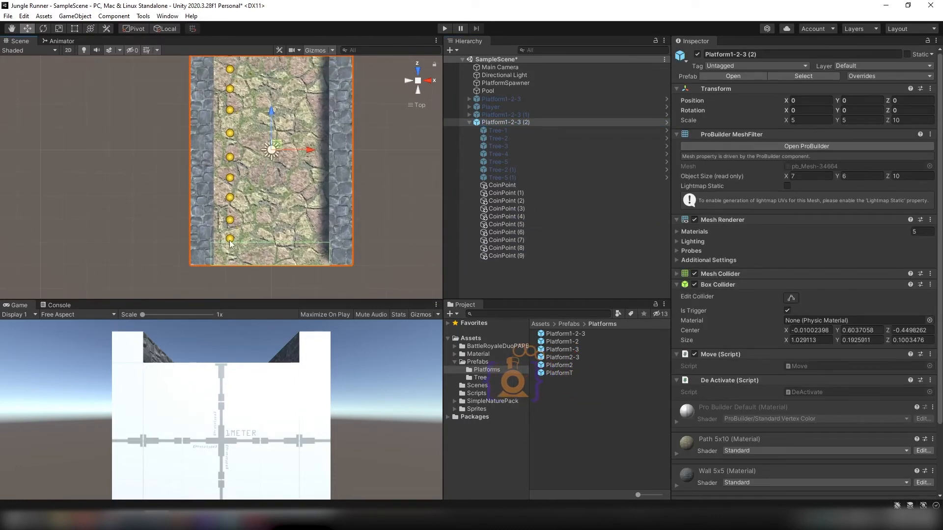
click(502, 185)
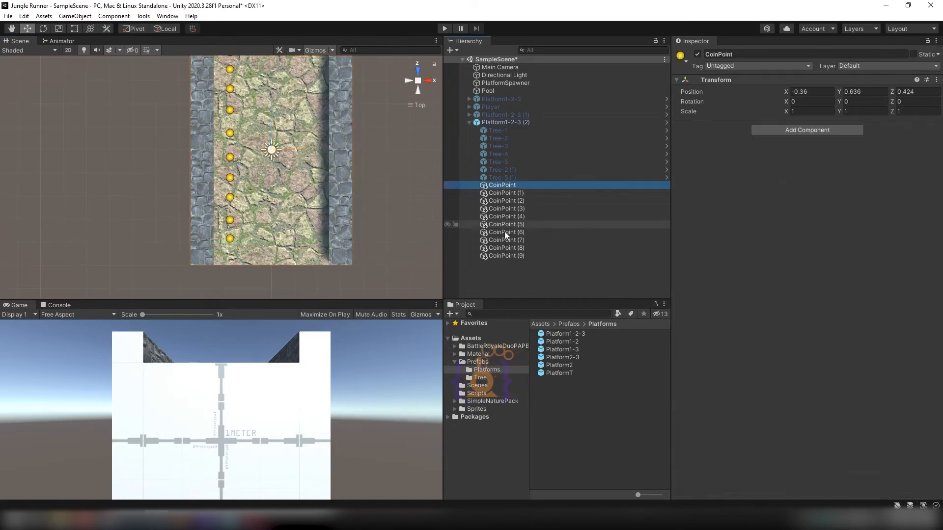
shift+click(506, 255)
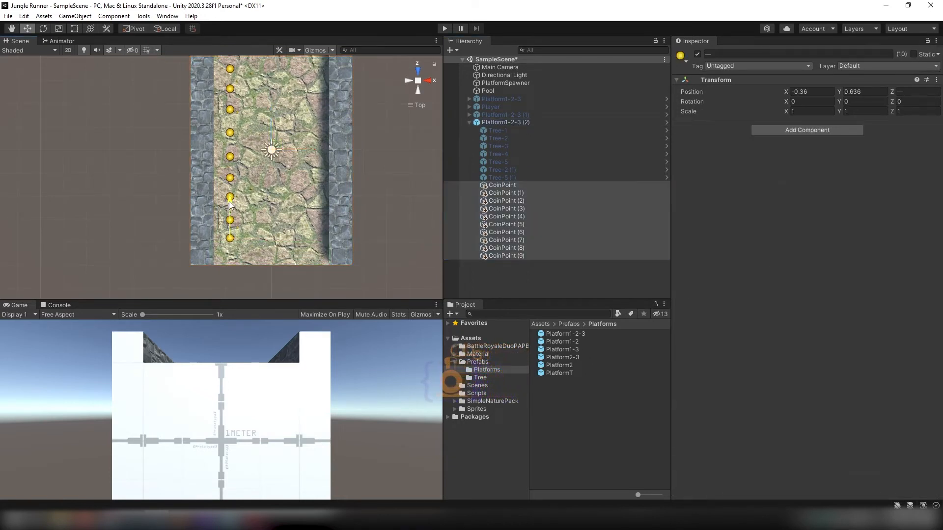
drag(229, 201, 229, 195)
middle_drag(242, 79, 252, 164)
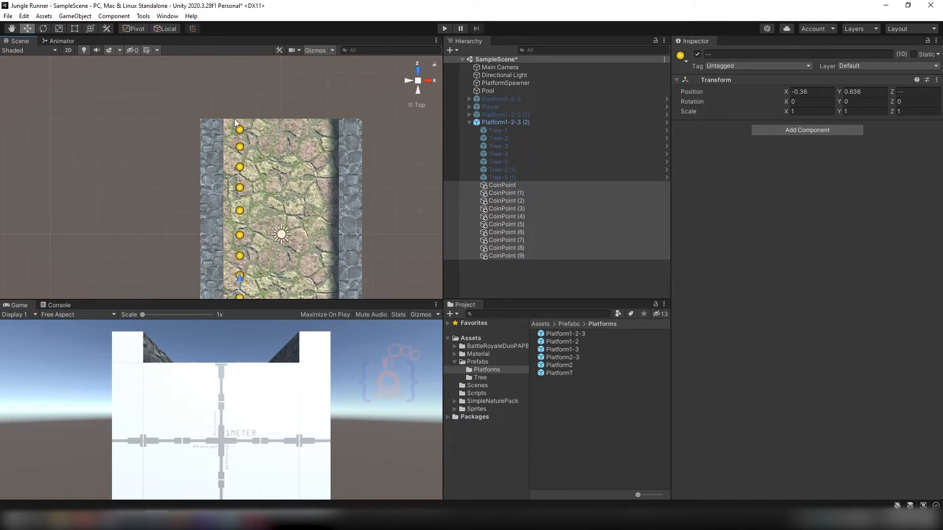
mouse_move(247, 193)
middle_down()
mouse_move(247, 121)
mouse_move(252, 157)
middle_up()
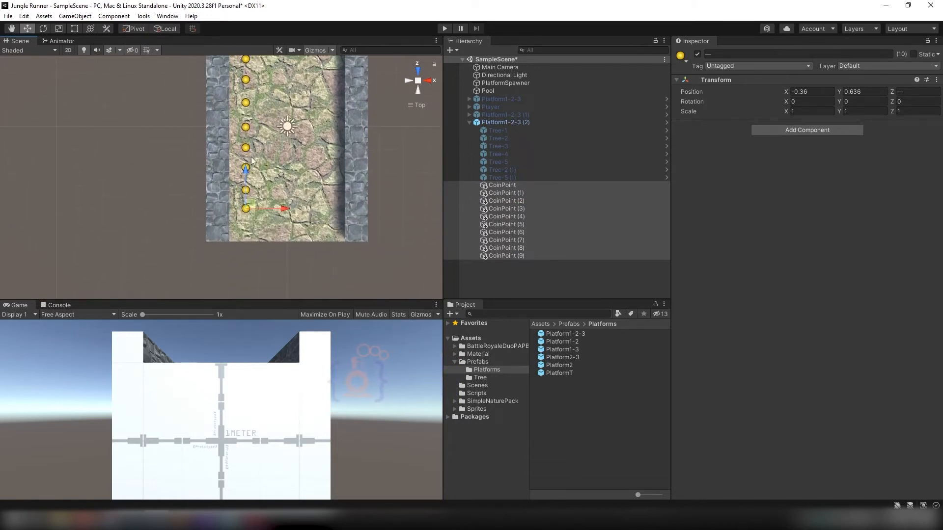
Step: Examine the platform's Box Collider relative to the near end of the CoinPoint row
click(502, 122)
scroll(248, 235, up, 3)
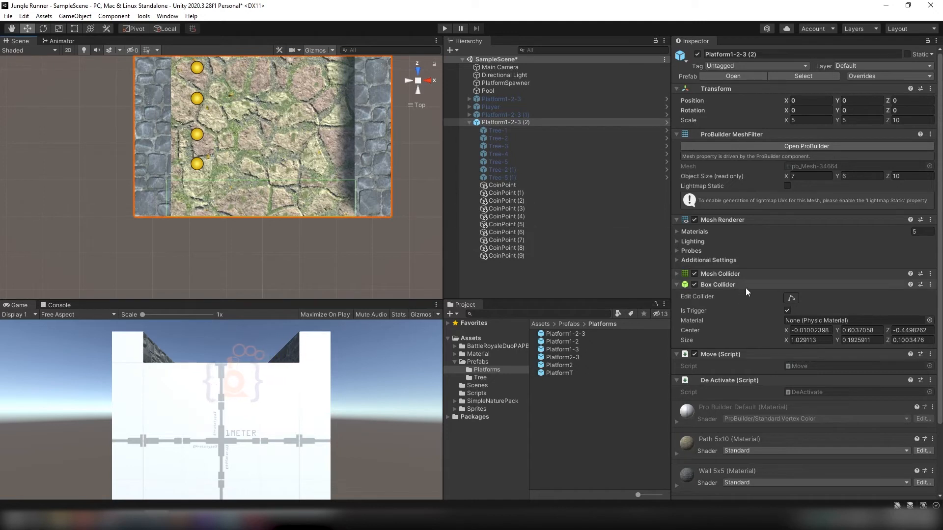
click(791, 299)
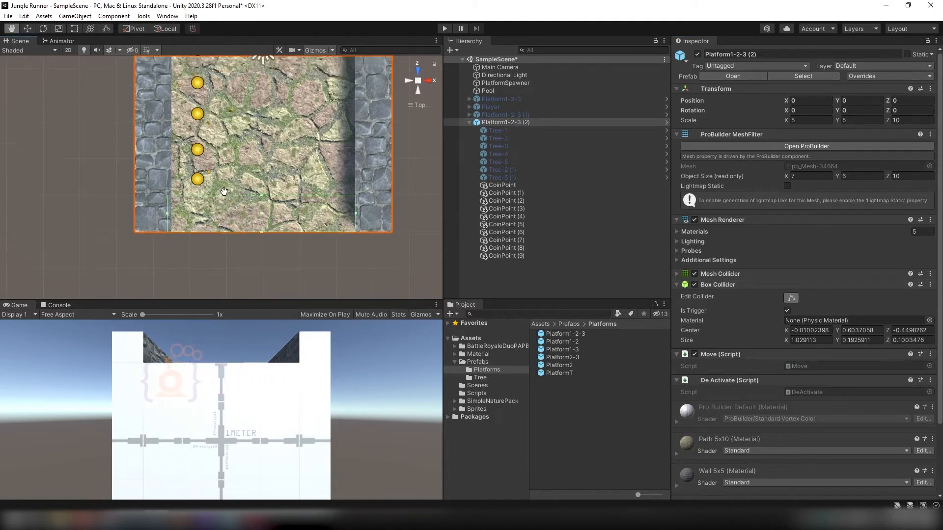
click(508, 279)
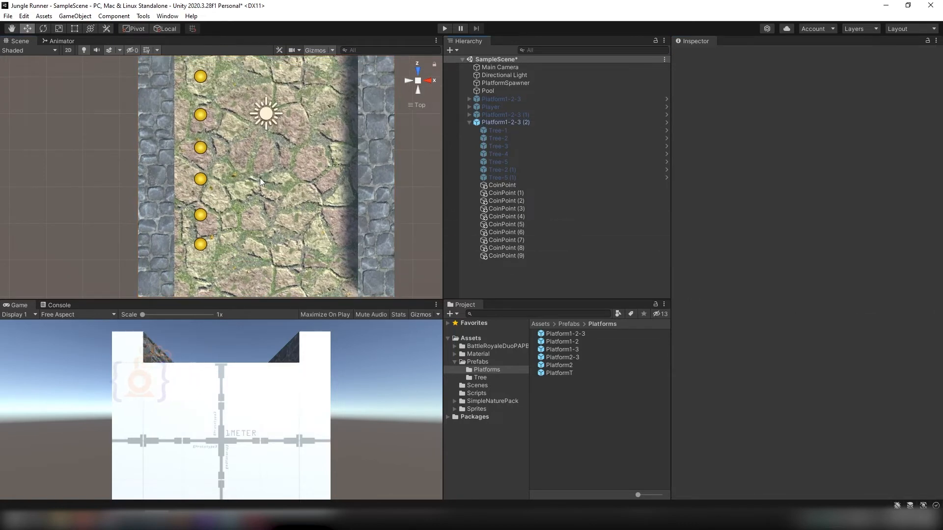
middle_drag(260, 176, 261, 215)
scroll(234, 148, down, 15)
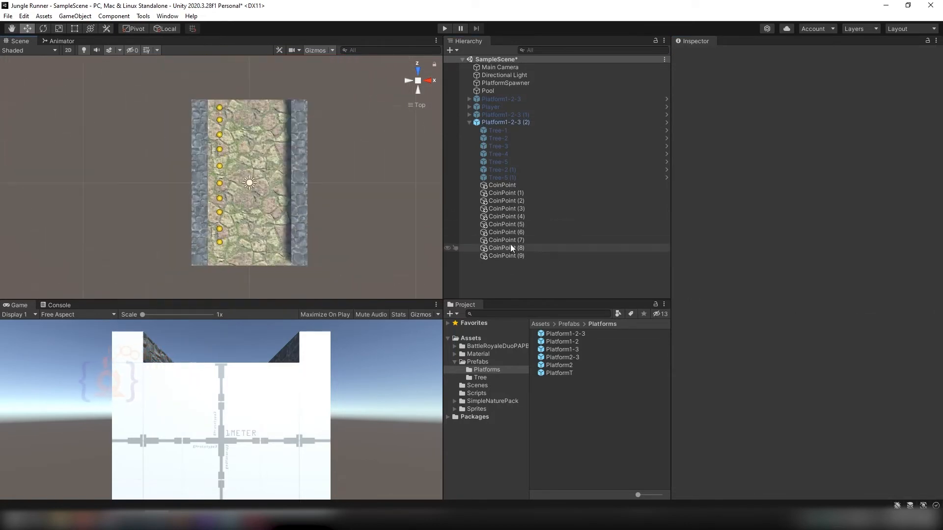
Step: Reactivate the hidden trees Tree-1 through Tree-5 (1) under Platform1-2-3 (2)
click(497, 130)
shift+click(510, 177)
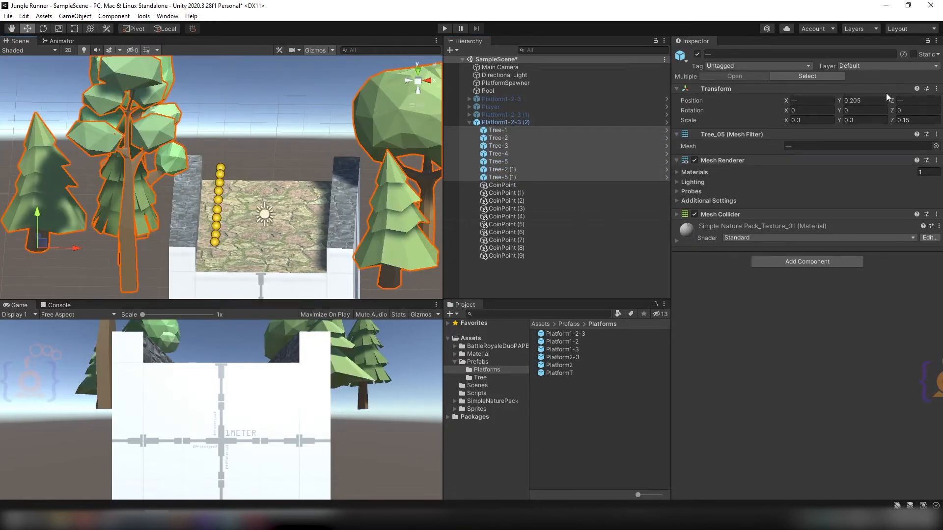
click(889, 66)
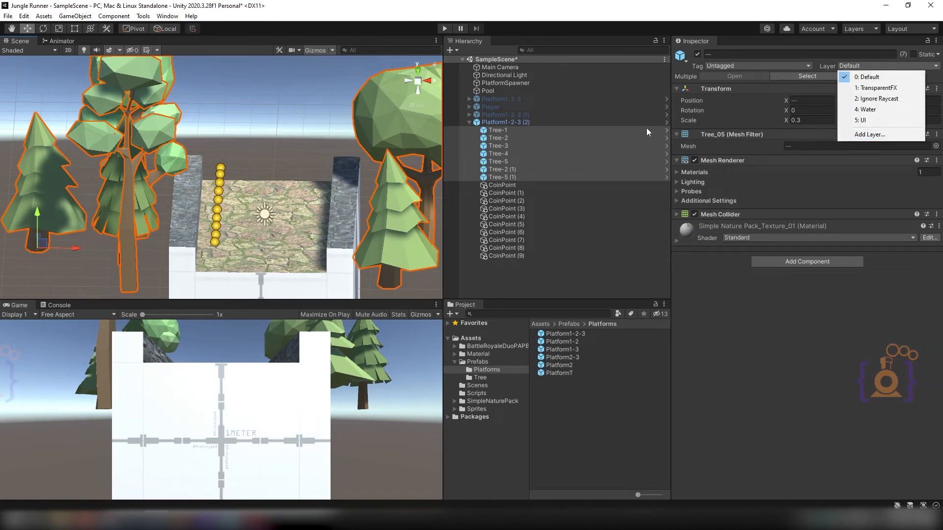
Step: Apply all overrides of Platform1-2-3 (2), including its trees and CoinPoints, to the Platform1-2-3 prefab
click(506, 122)
click(887, 78)
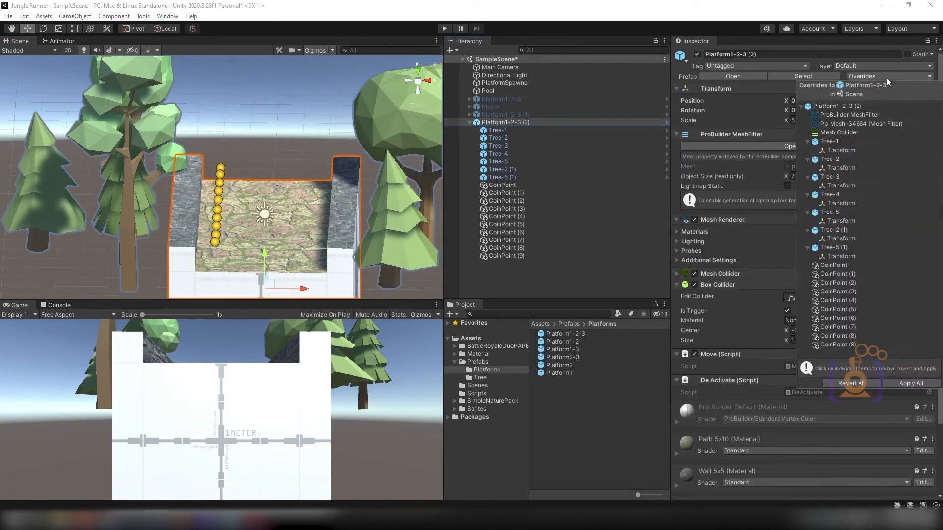
click(912, 384)
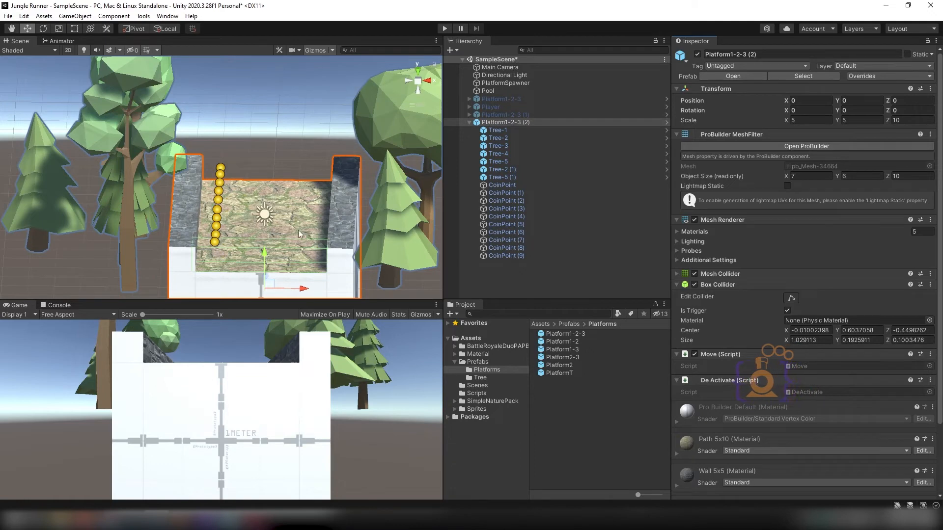
middle_drag(298, 230, 295, 212)
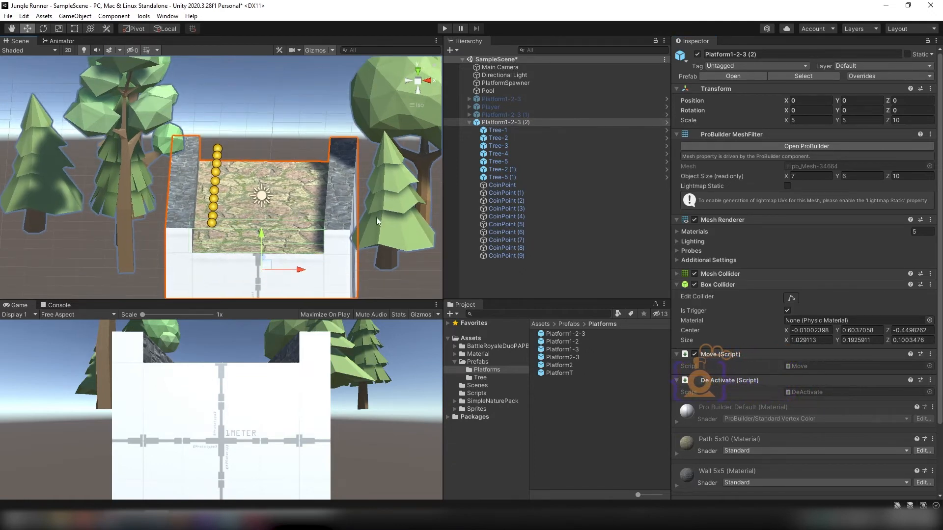
Step: Collapse the Platform1-2-3 (2) object and rename it Platform1-2-3-withCoin-1
click(469, 122)
click(513, 122)
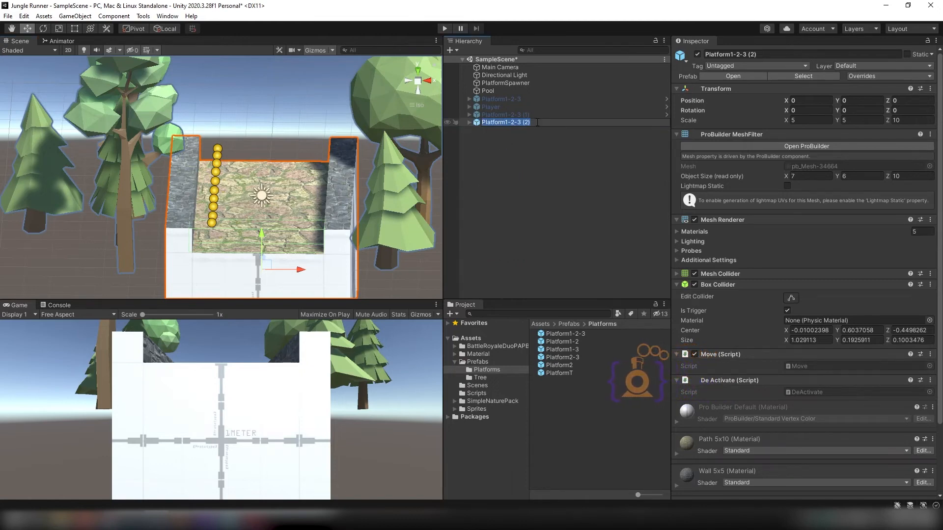
click(537, 123)
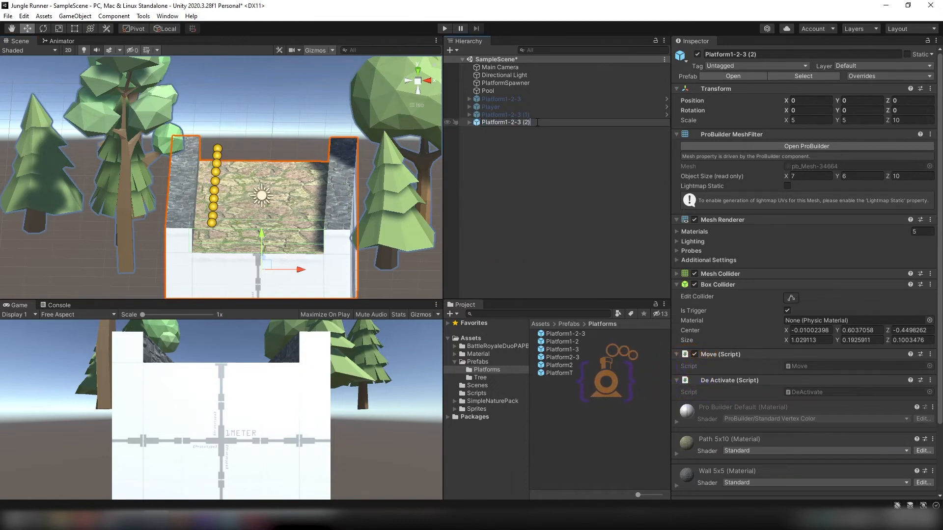
key(BackSpace)
key(BackSpace)
key(BackSpace)
key(BackSpace)
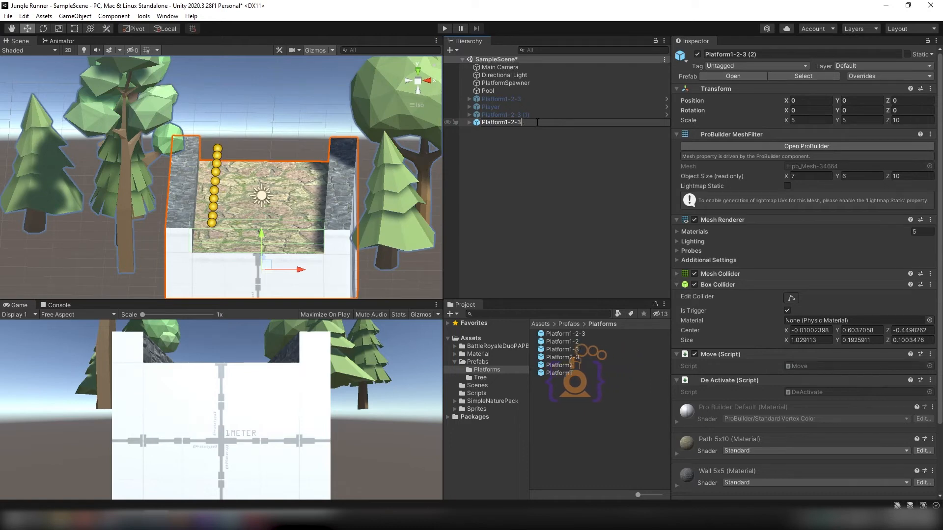
text(-wi)
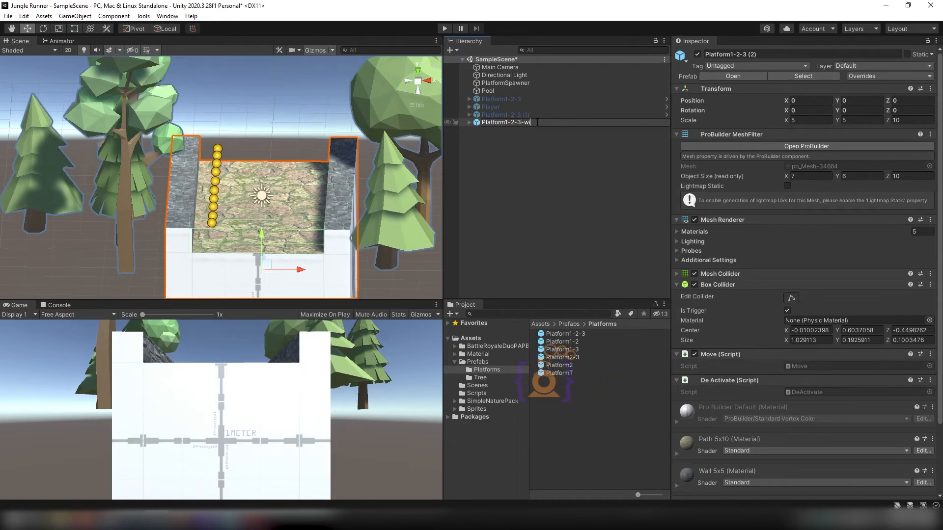
text(thCoin)
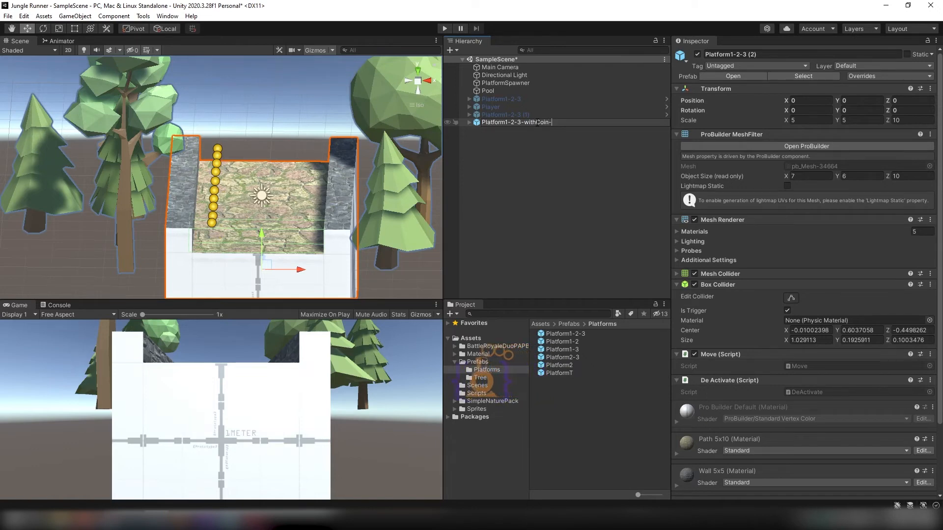
text(-1)
key(Return)
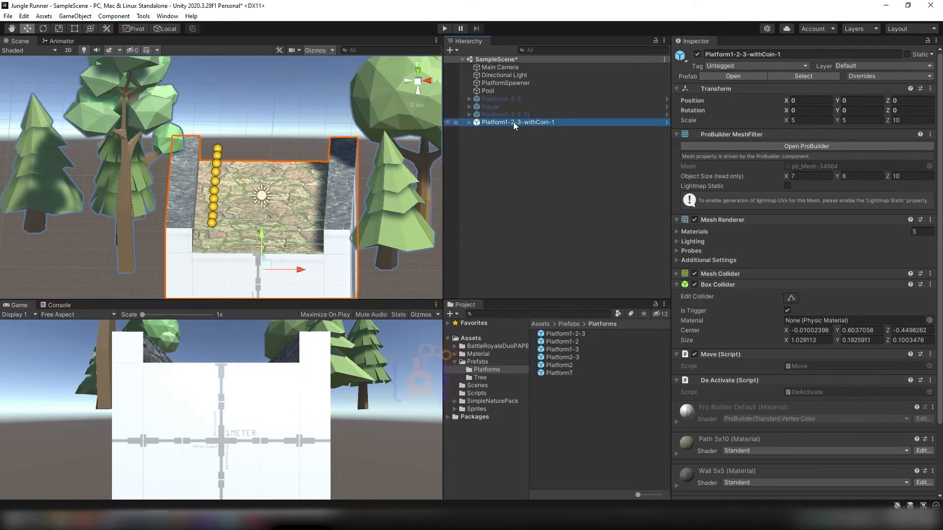
Step: Create a folder named withCoin inside Assets/Prefabs/Platforms
right_click(569, 417)
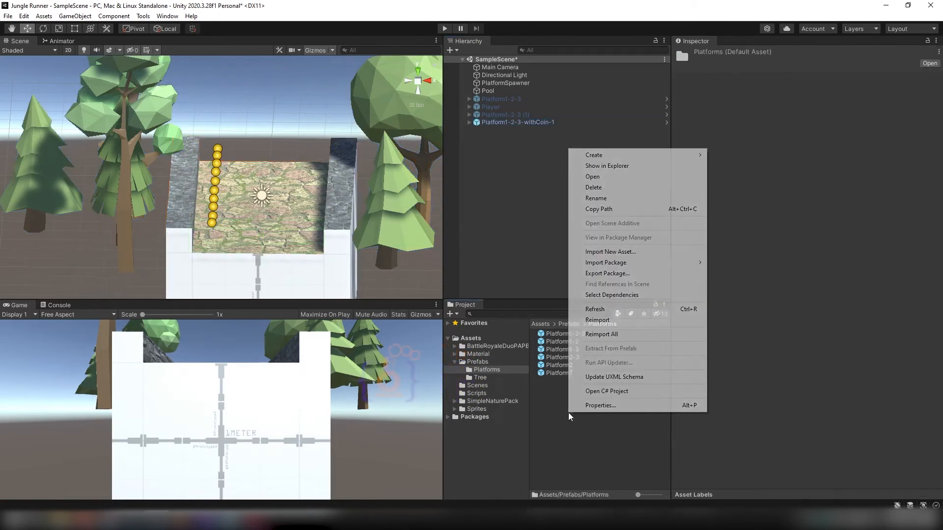
mouse_move(639, 159)
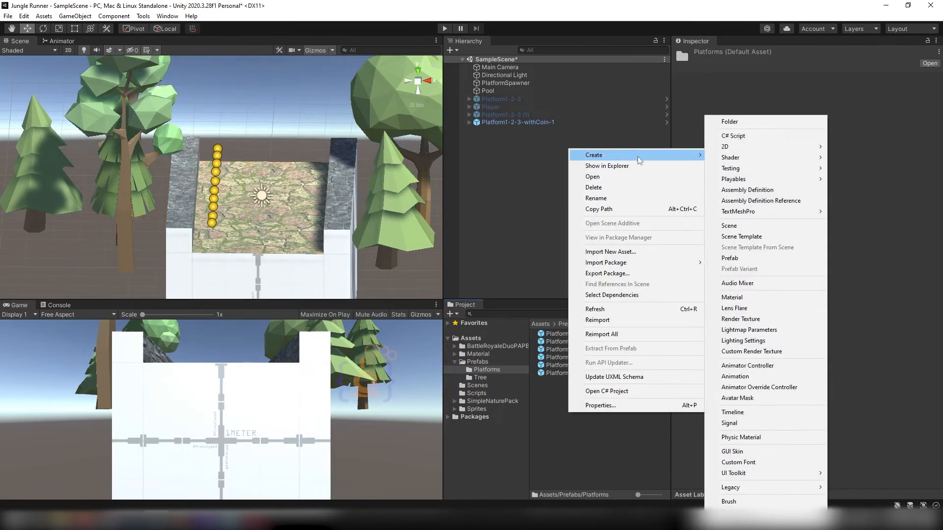
click(747, 122)
text(C)
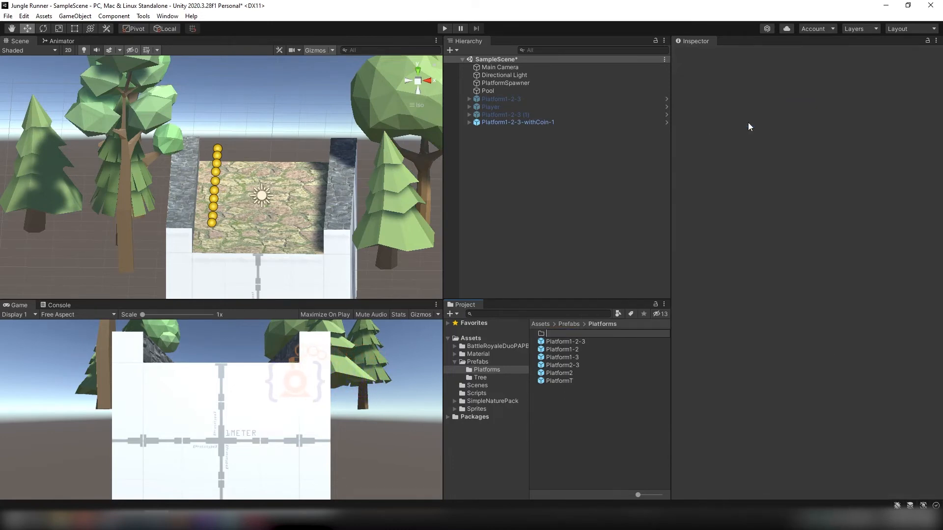
text(Coin)
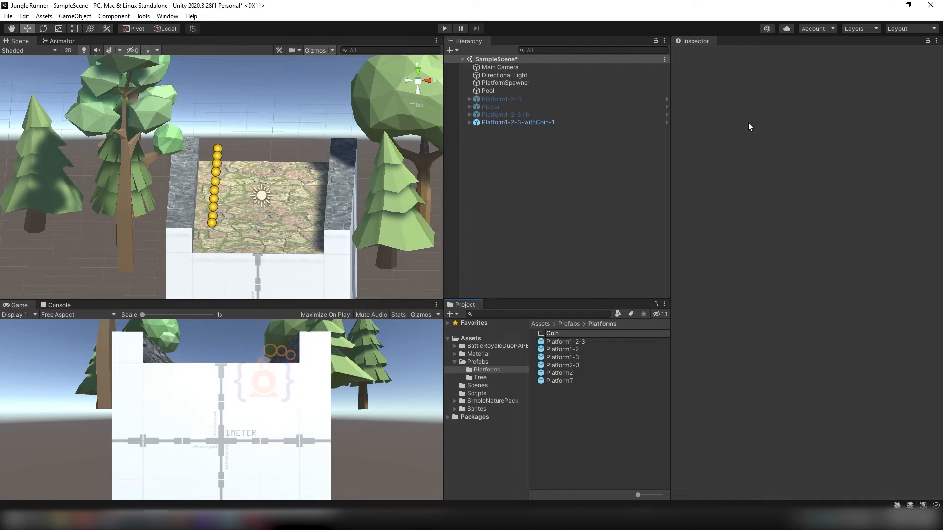
key(Return)
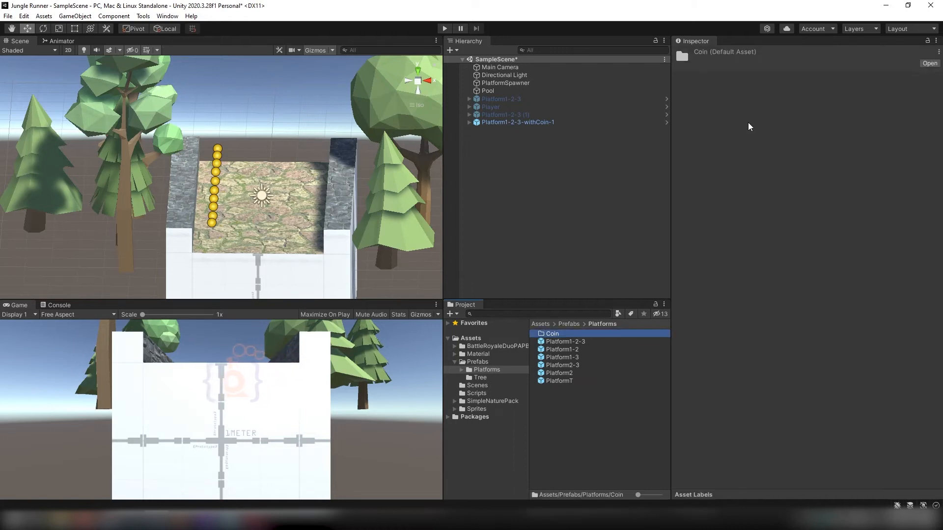
click(567, 337)
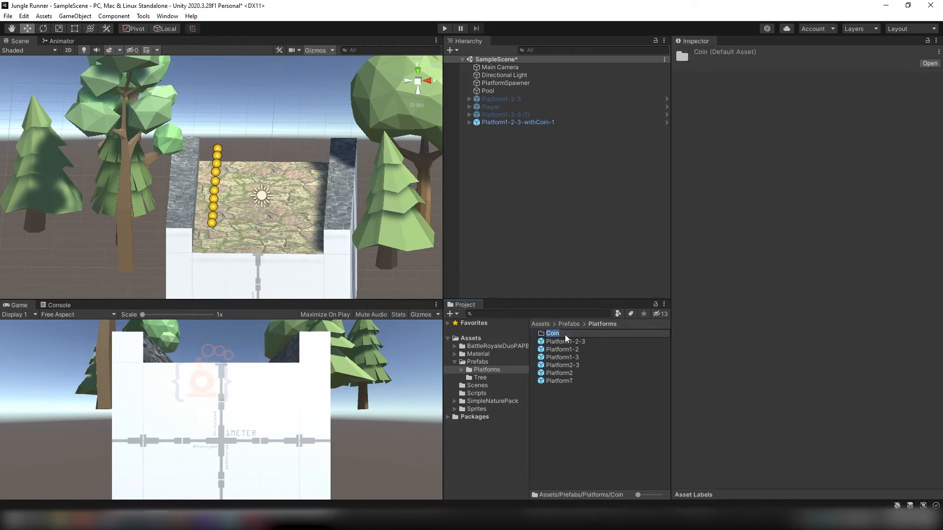
text(withC)
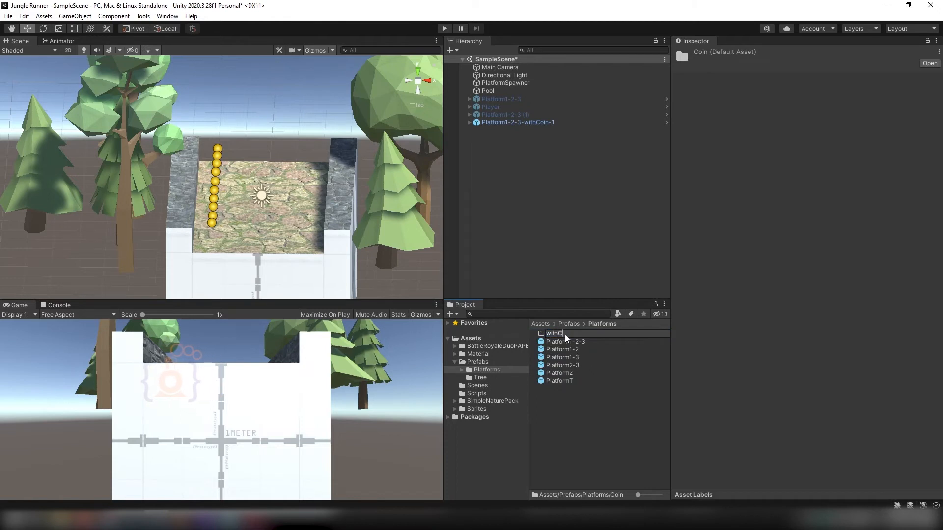
text(oin)
key(Return)
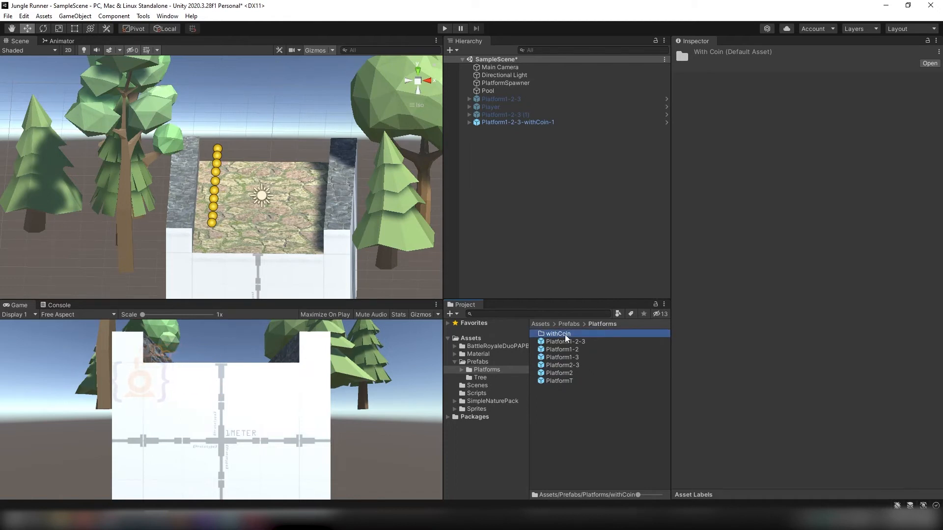
Step: Save the Platform1-2-3-withCoin-1 scene object as a new prefab inside the withCoin folder
double_click(566, 337)
drag(512, 126, 568, 343)
click(450, 280)
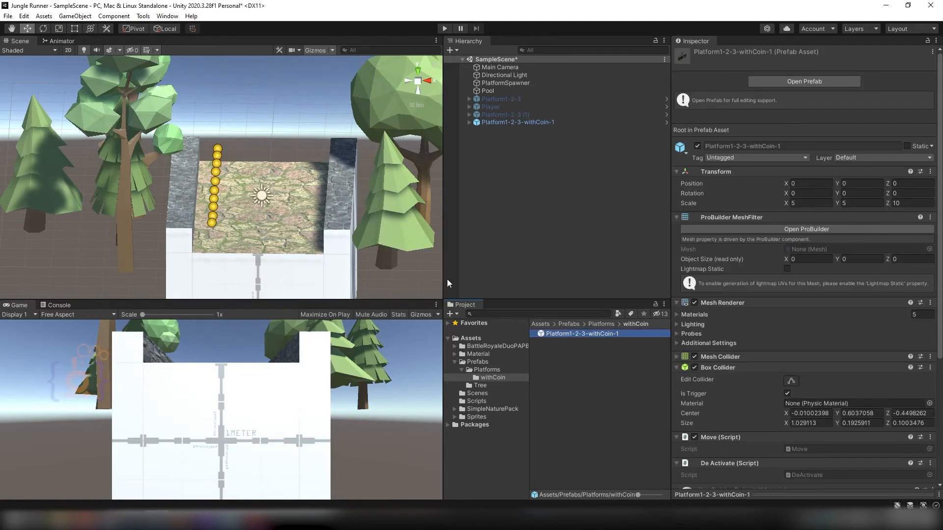
Step: Rename the platform object in the scene to Platform1-2-3-withCoin-2
click(555, 123)
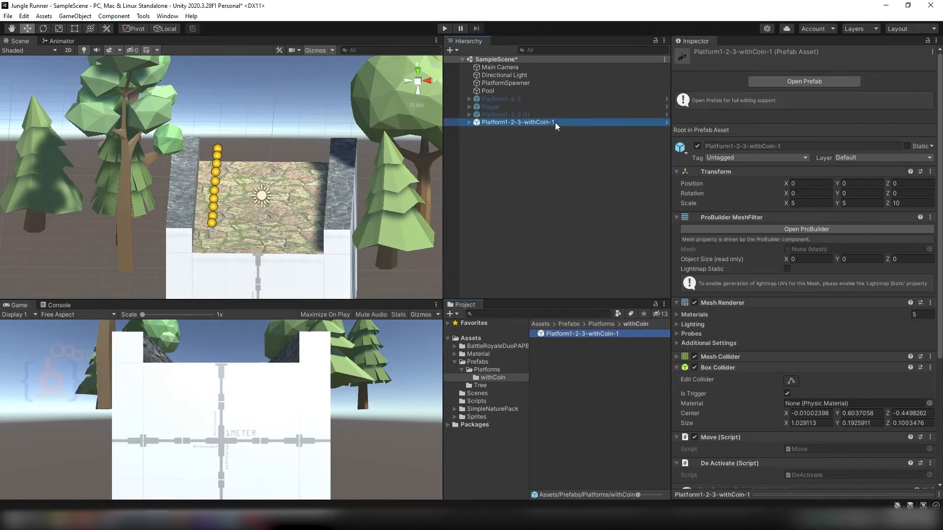
click(555, 122)
click(587, 123)
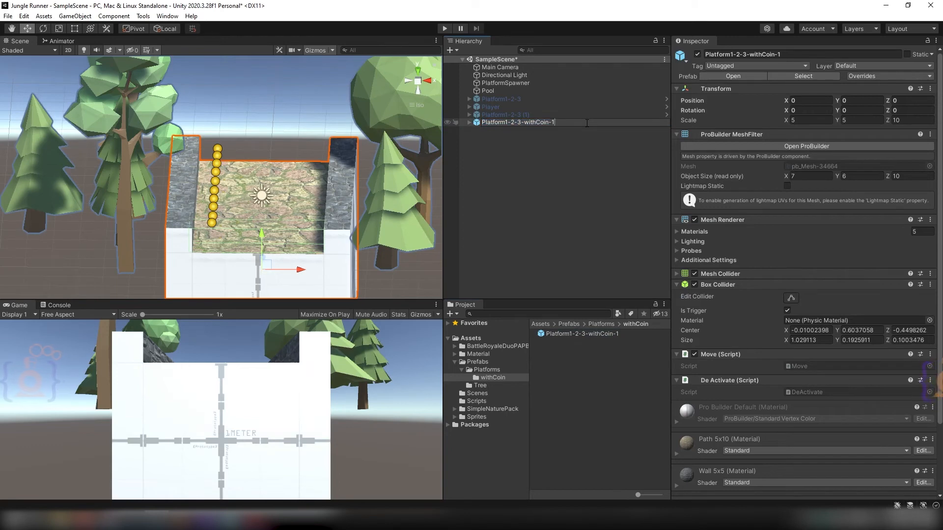
text(2)
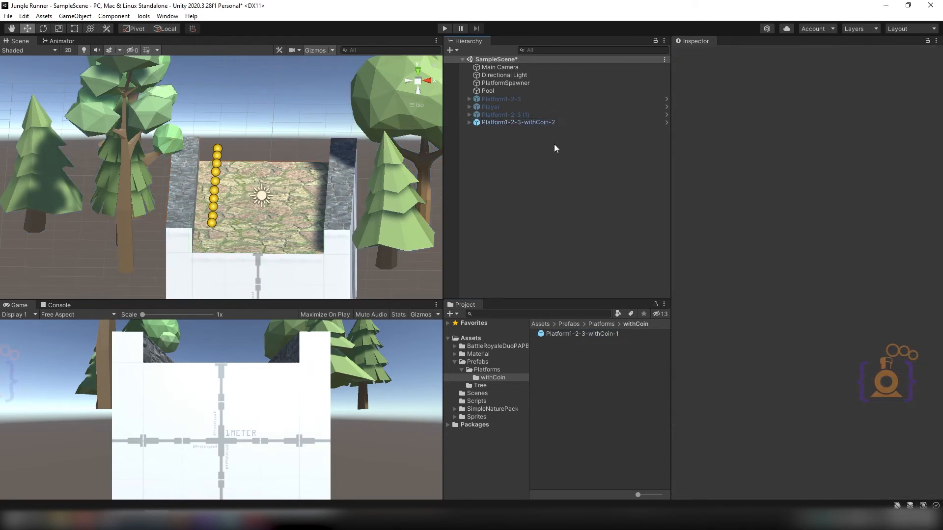
key(Return)
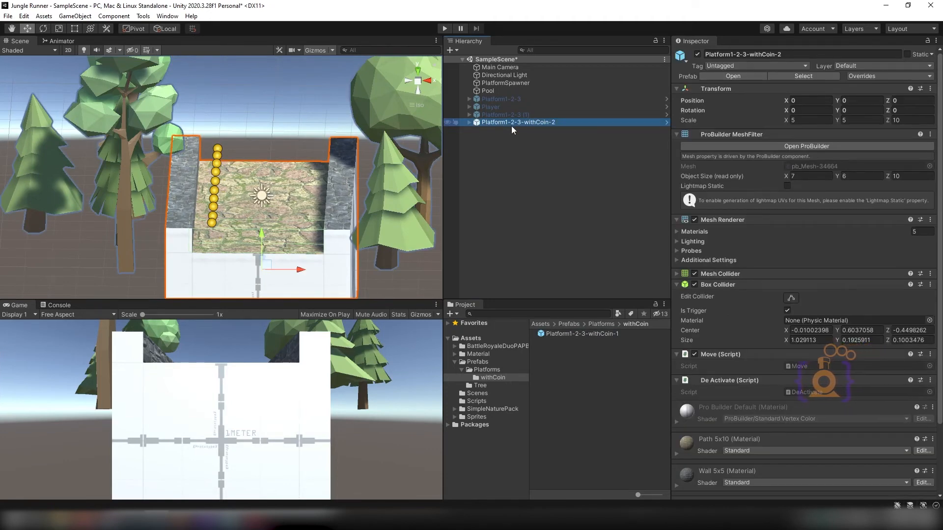
Step: Move all ten CoinPoint objects of Platform1-2-3-withCoin-2 together to the middle lane, at X about -0.019
click(418, 71)
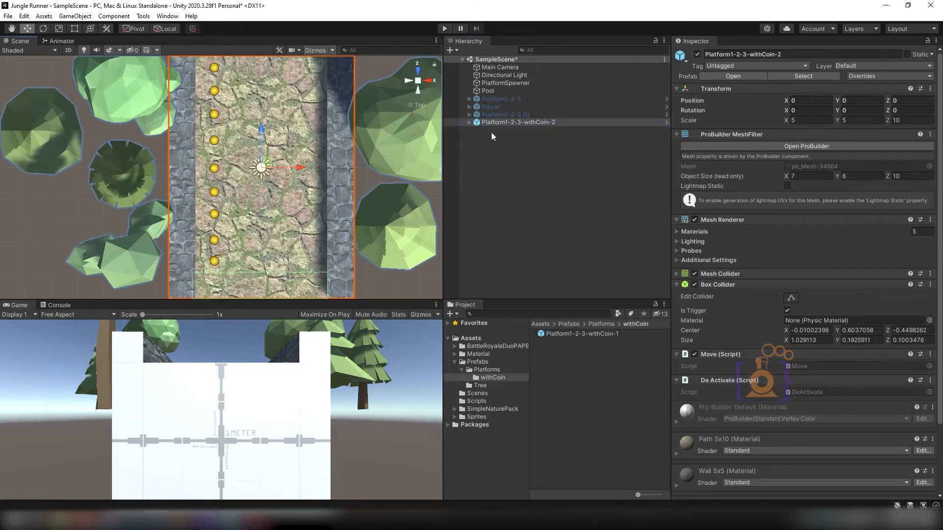
click(469, 122)
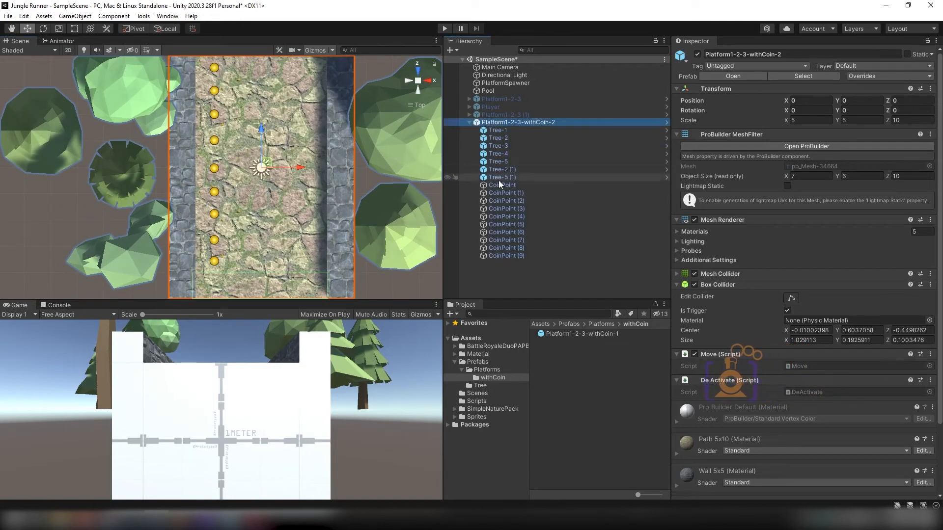
click(502, 185)
shift+click(508, 255)
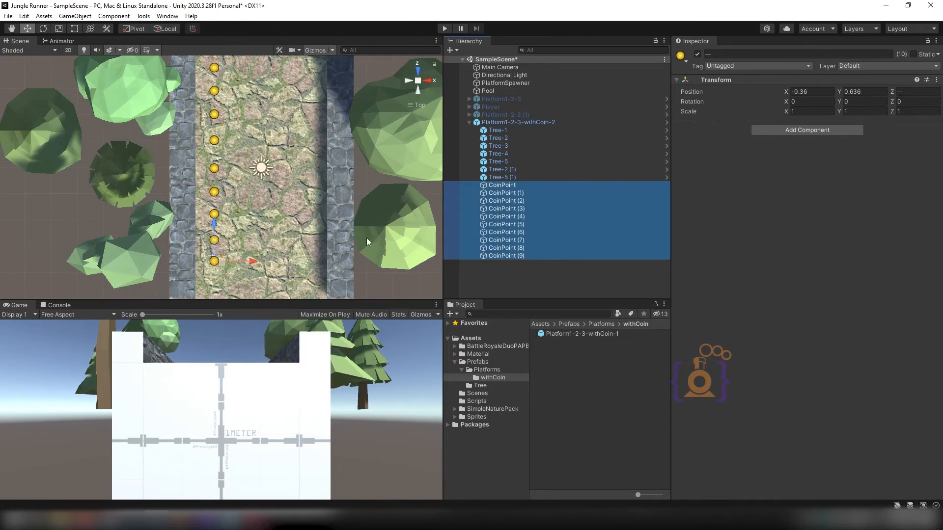
drag(252, 261, 302, 266)
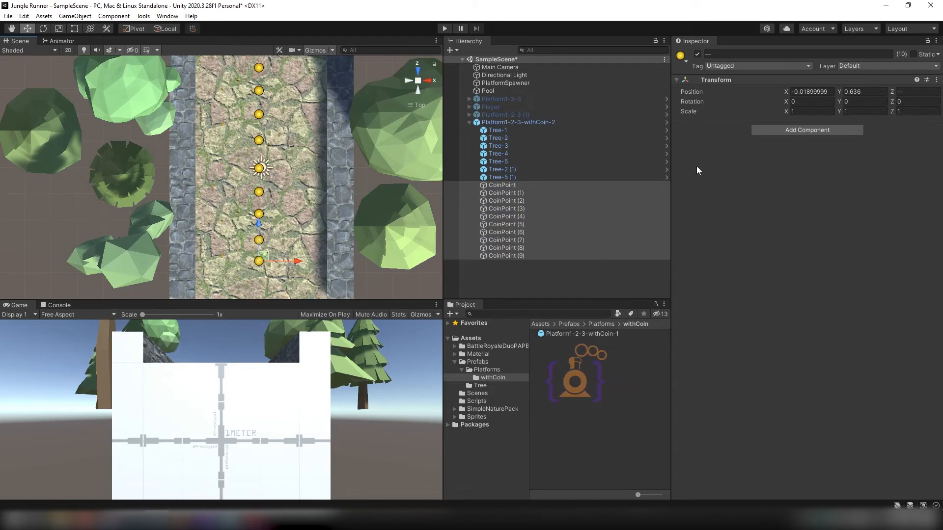
Step: Save the Platform1-2-3-withCoin-2 scene object as a new original prefab in the withCoin folder
click(545, 256)
click(525, 122)
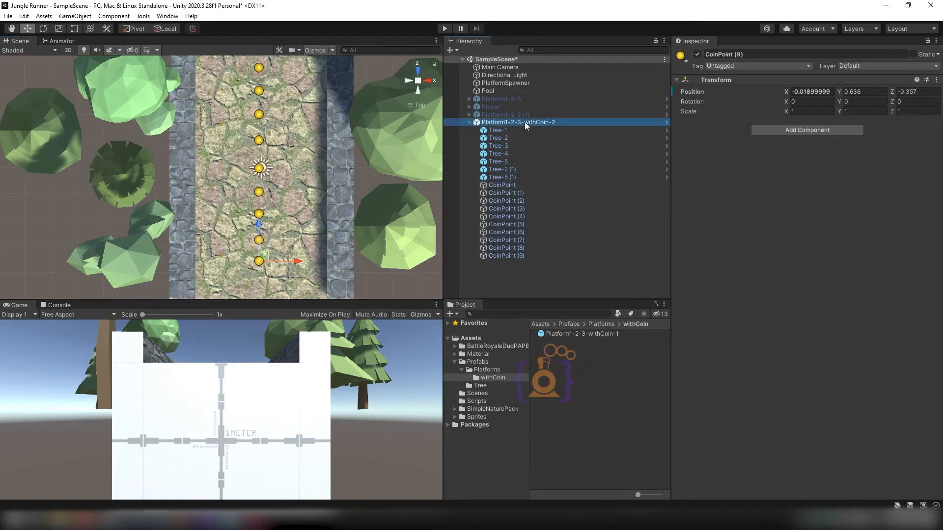
drag(525, 122, 576, 364)
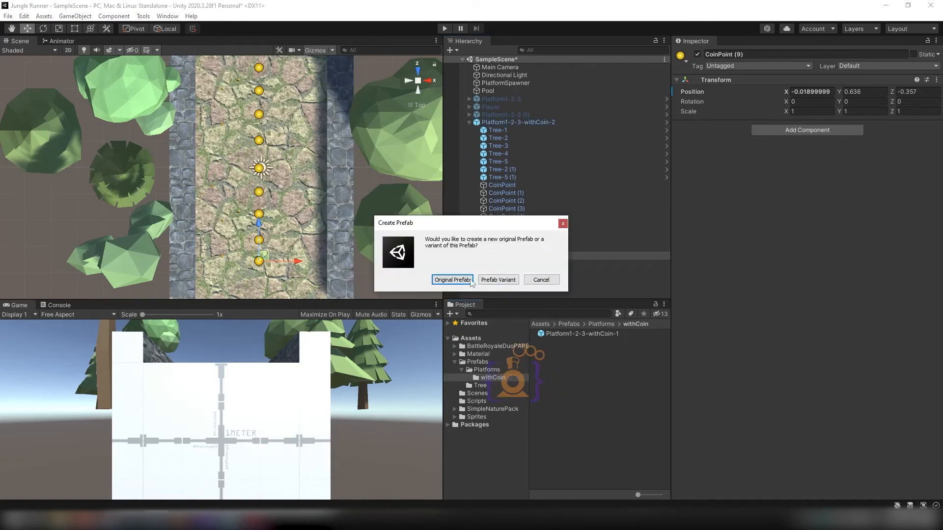
click(451, 279)
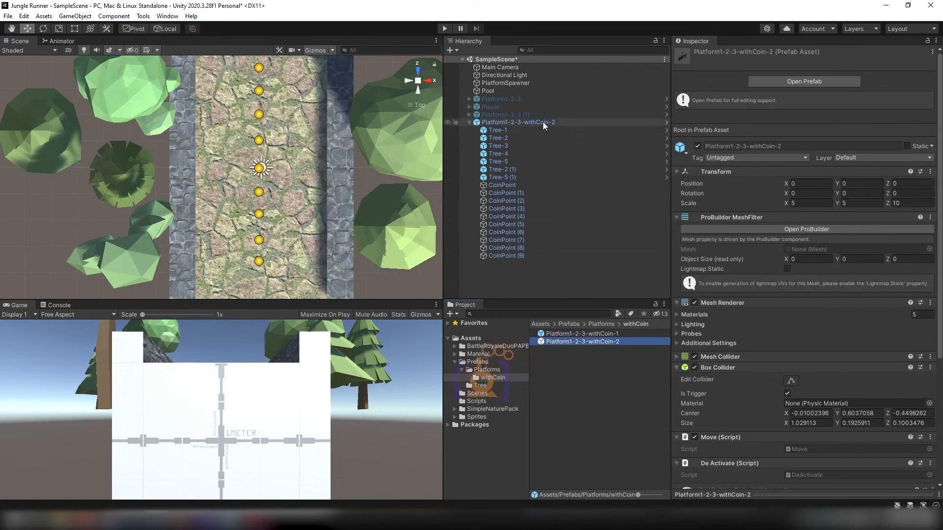
Step: Rename the platform object in the scene to Platform1-2-3-withCoin-3
click(543, 123)
key(F2)
click(559, 122)
key(BackSpace)
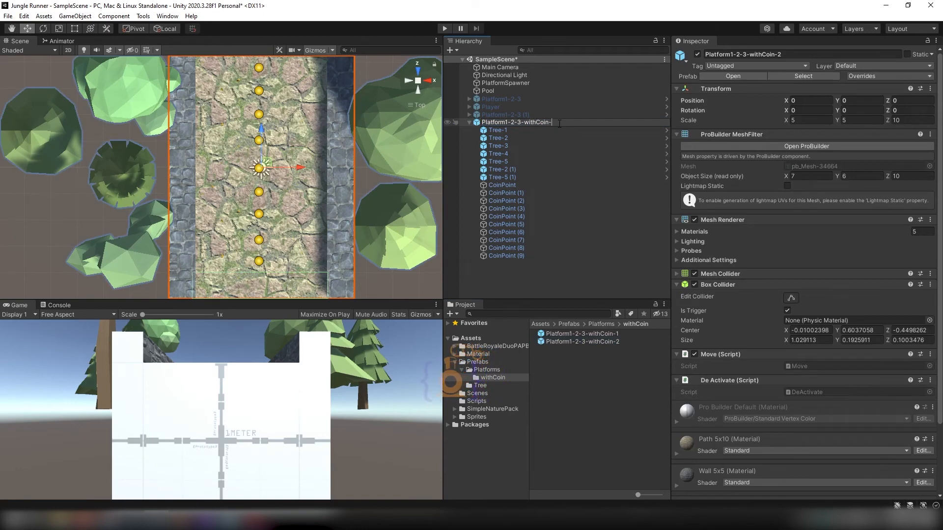
key(Return)
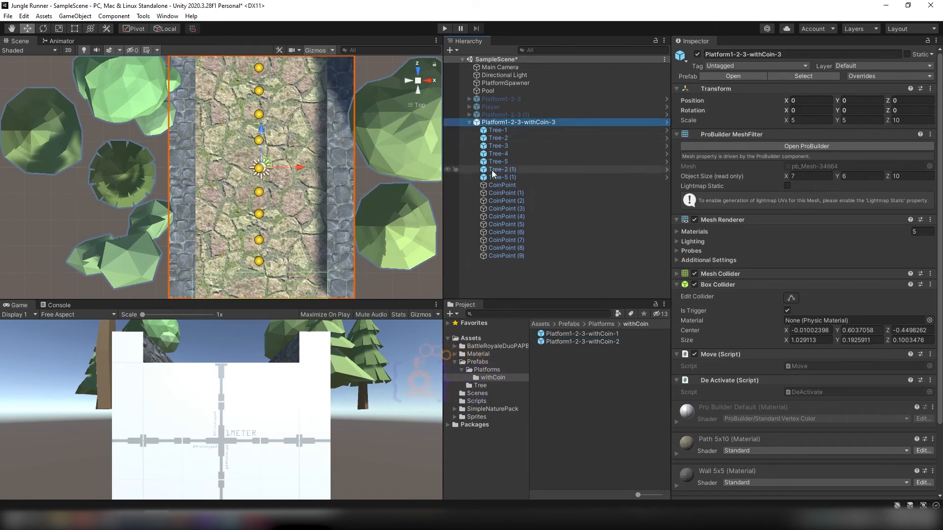
Step: Shift the whole row of CoinPoint objects to the platform's right-hand lane, at X about 0.341
click(497, 184)
shift+click(508, 256)
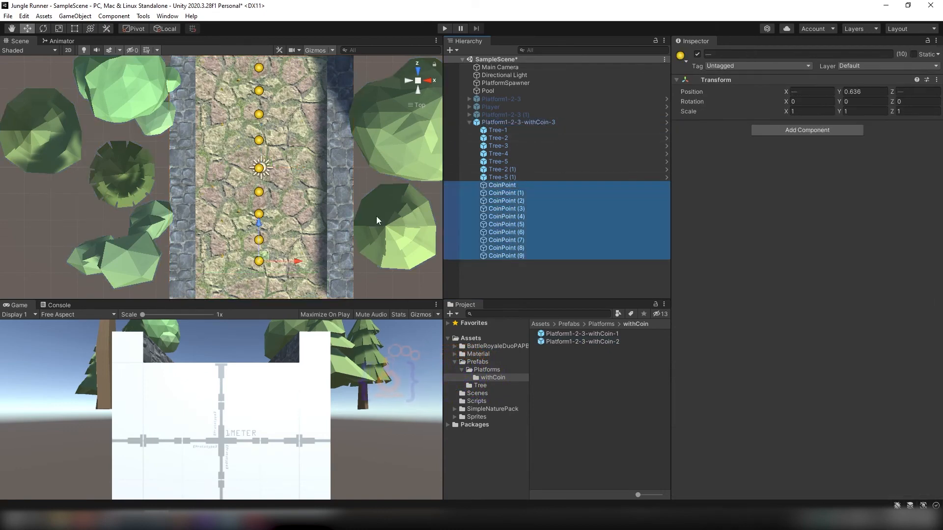
drag(299, 261, 346, 262)
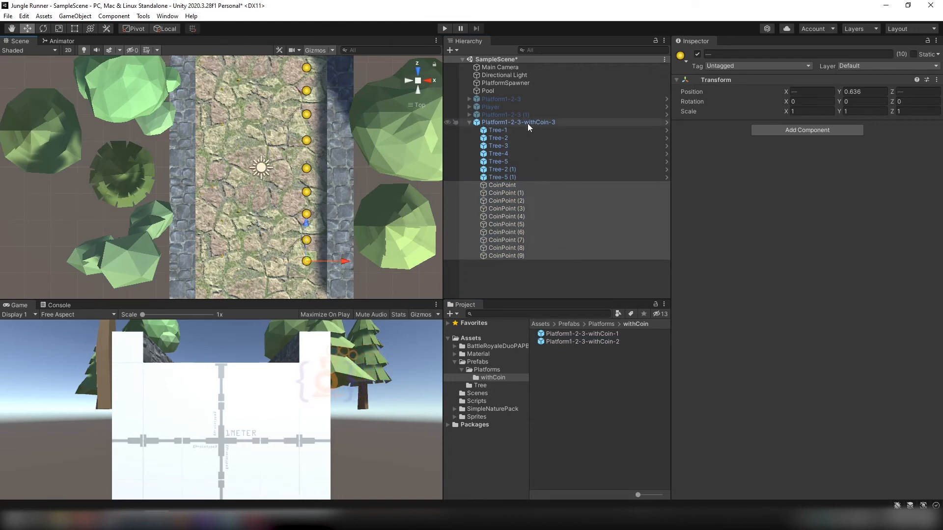
Step: Save the Platform1-2-3-withCoin-3 scene object as a new original prefab in the withCoin folder
drag(526, 121, 567, 360)
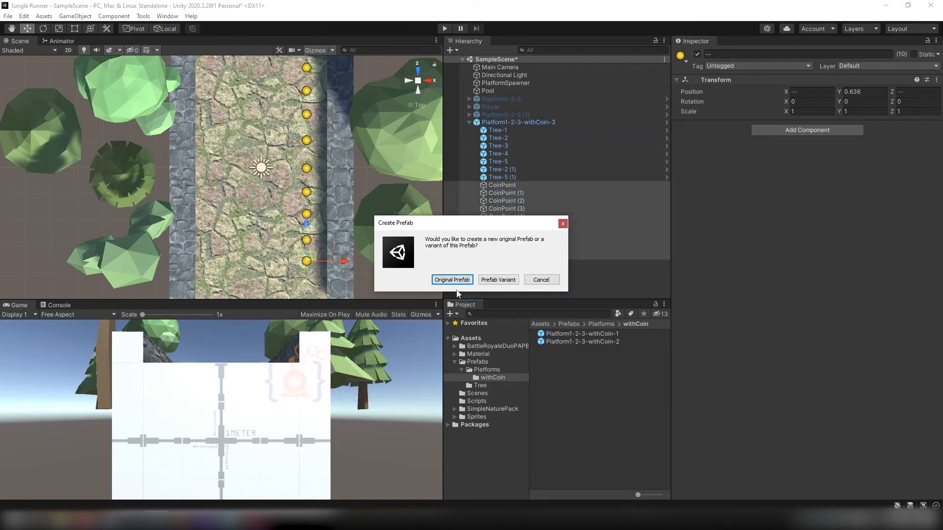
click(449, 278)
click(517, 272)
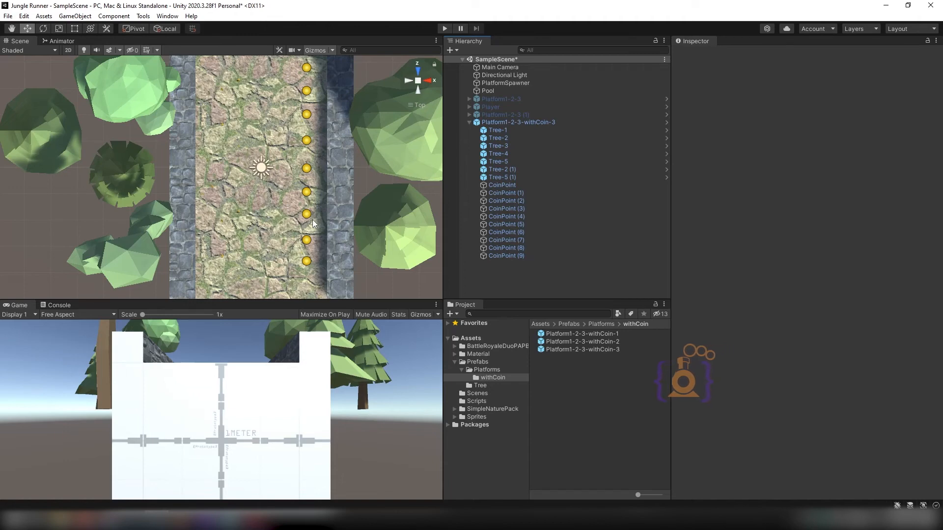
Step: Rename the platform object in the scene to Platform1-2-3-withMonster-1
click(549, 123)
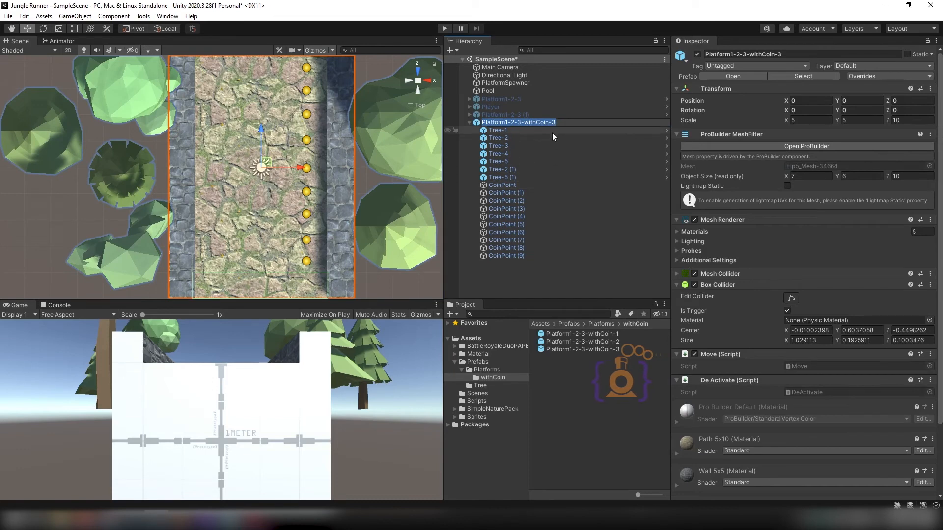
click(548, 123)
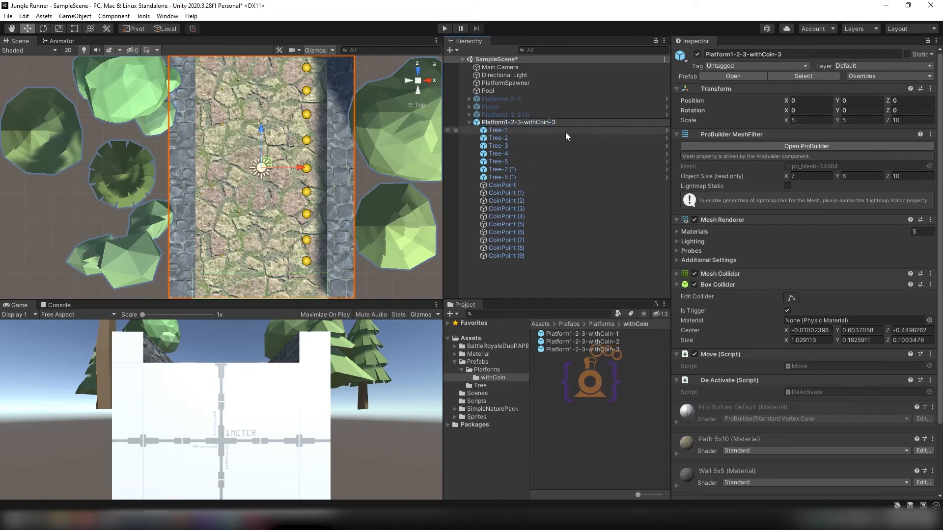
key(BackSpace)
key(BackSpace)
key(BackSpace)
key(BackSpace)
text(Monster)
key(Right)
key(Right)
key(BackSpace)
text(1)
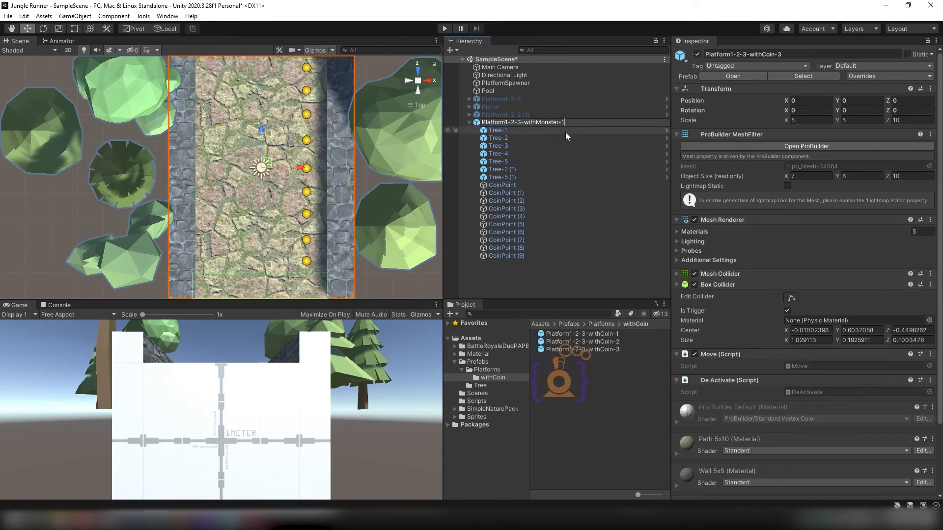
key(Return)
key(f)
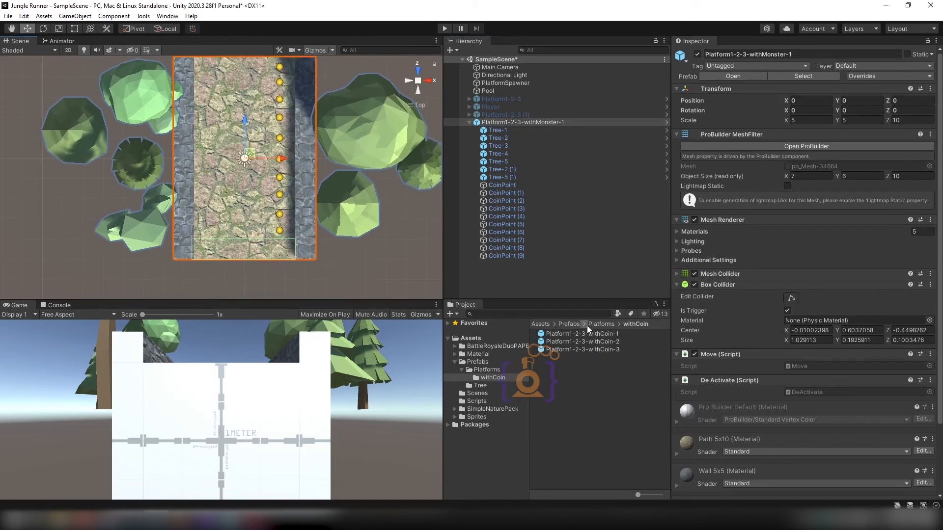
Step: Create a folder named withMonster inside Assets/Prefabs/Platforms
click(604, 325)
right_click(562, 403)
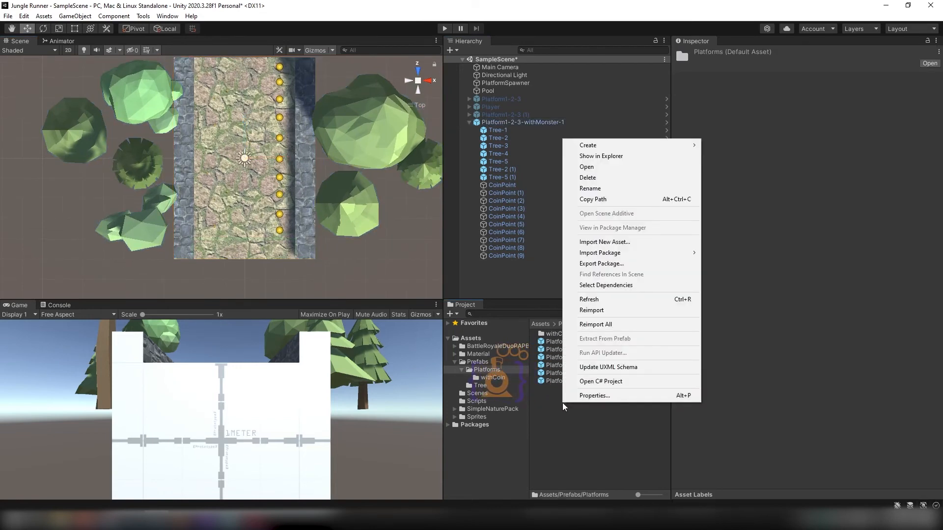
click(722, 146)
text(with)
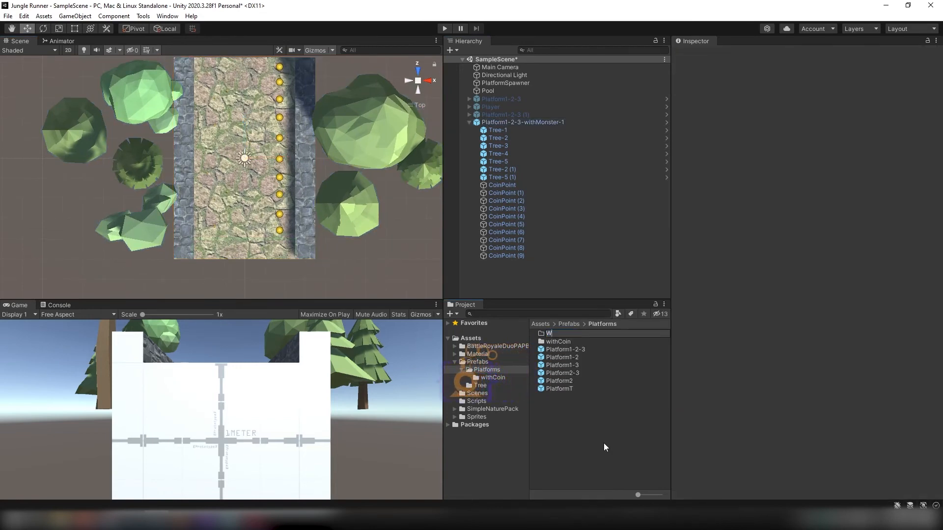
text(Monster)
key(Return)
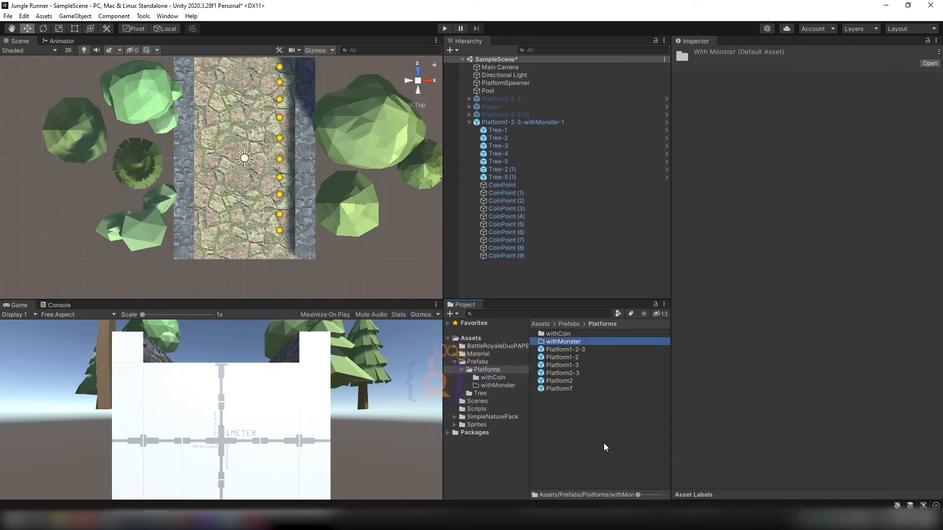
Step: Open the withMonster folder and save the Platform1-2-3-withMonster-1 scene object there as a new original prefab
key(Return)
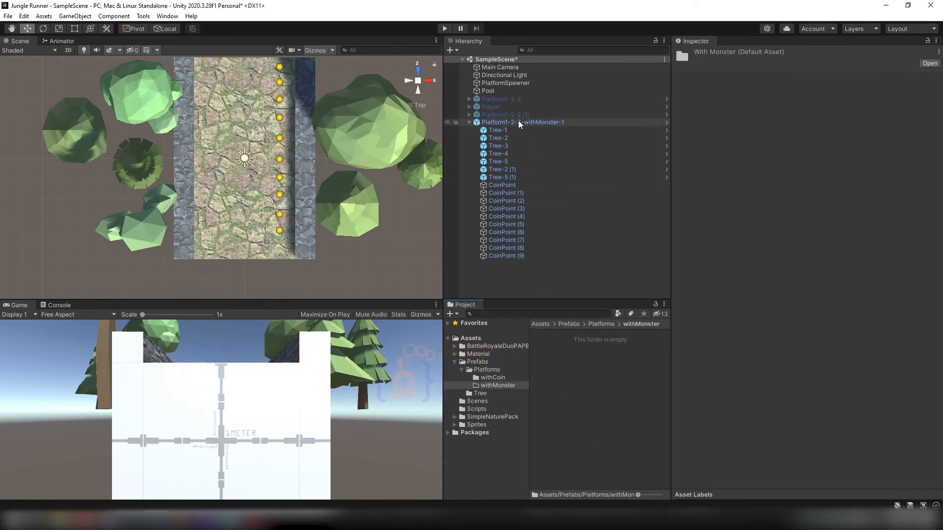
drag(520, 122, 571, 353)
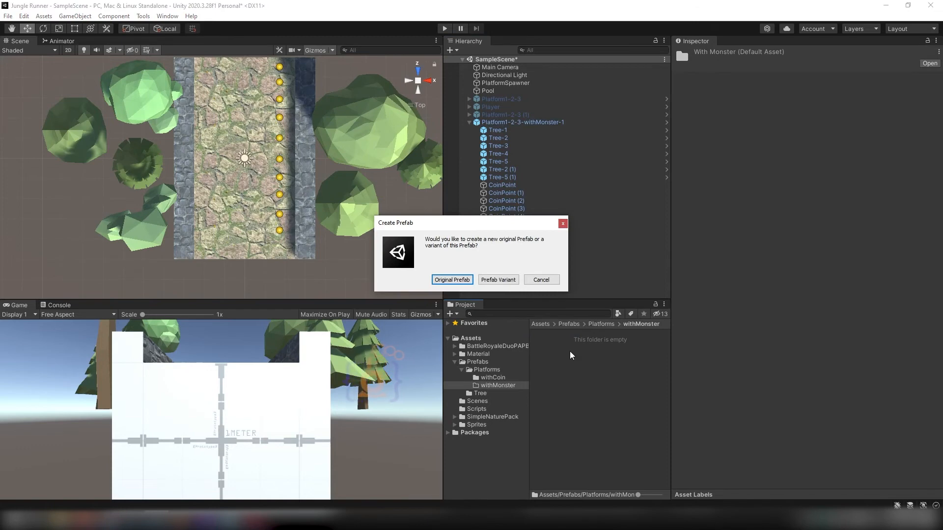
click(458, 281)
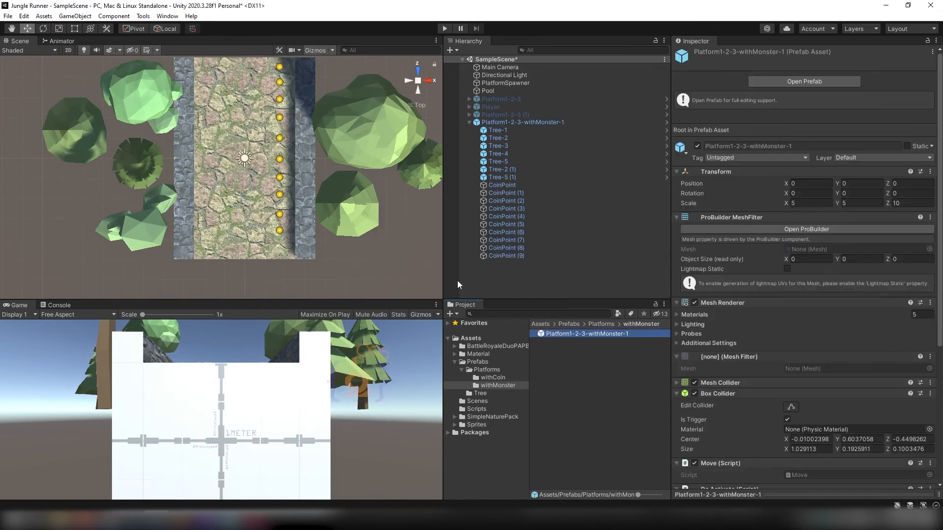
click(510, 255)
shift+click(512, 202)
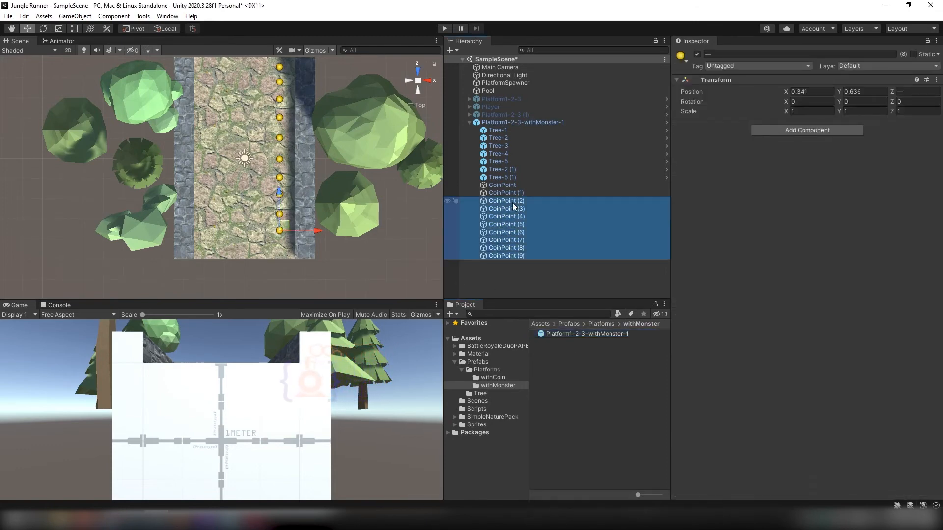
key(Delete)
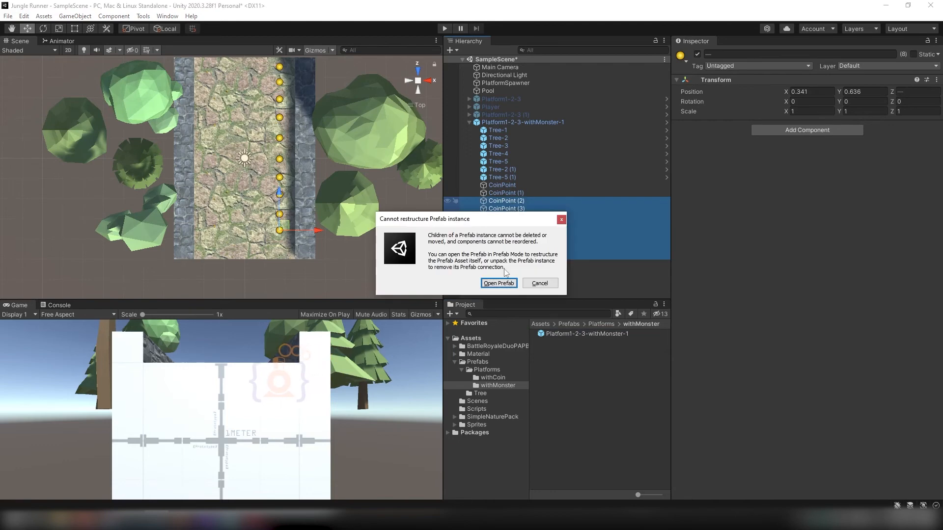
click(561, 219)
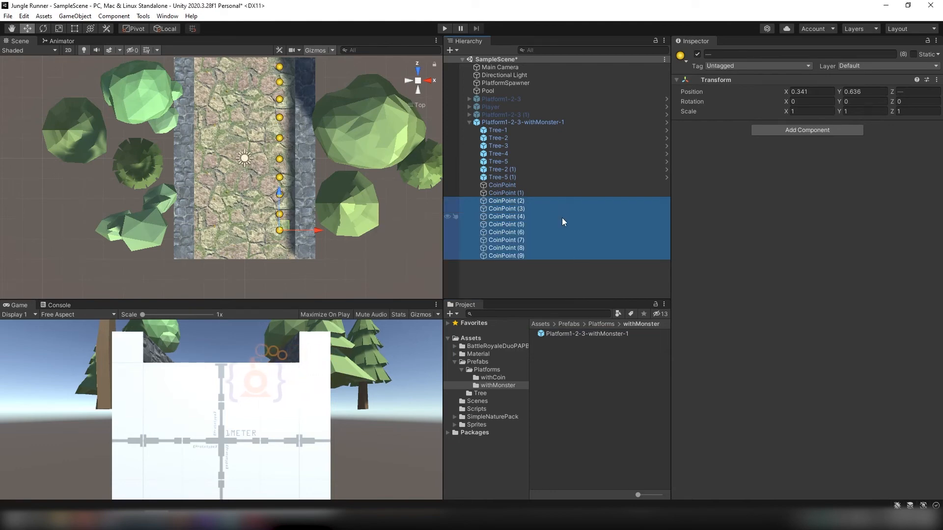
Step: Open the Platform1-2-3-withMonster-1 prefab, delete CoinPoint (1) through CoinPoint (9), and return to the scene
double_click(577, 333)
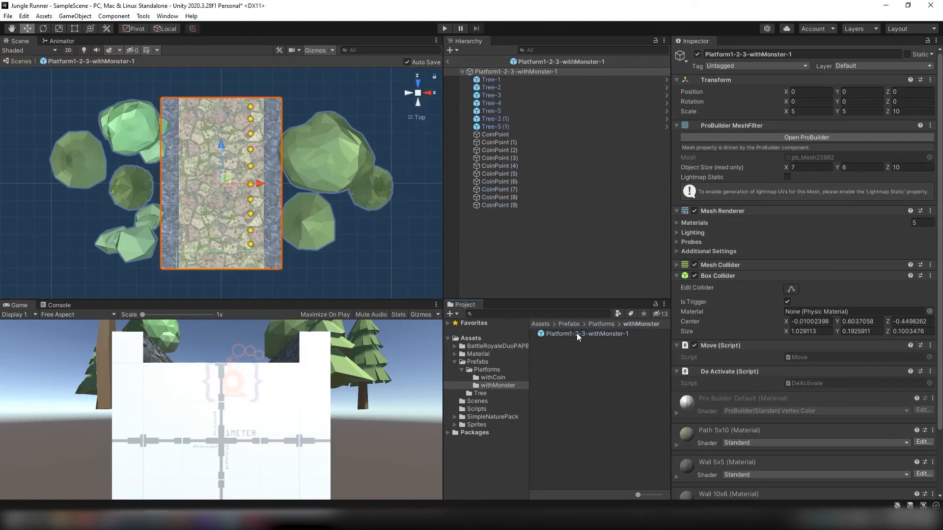
click(502, 205)
shift+click(505, 150)
shift+click(505, 143)
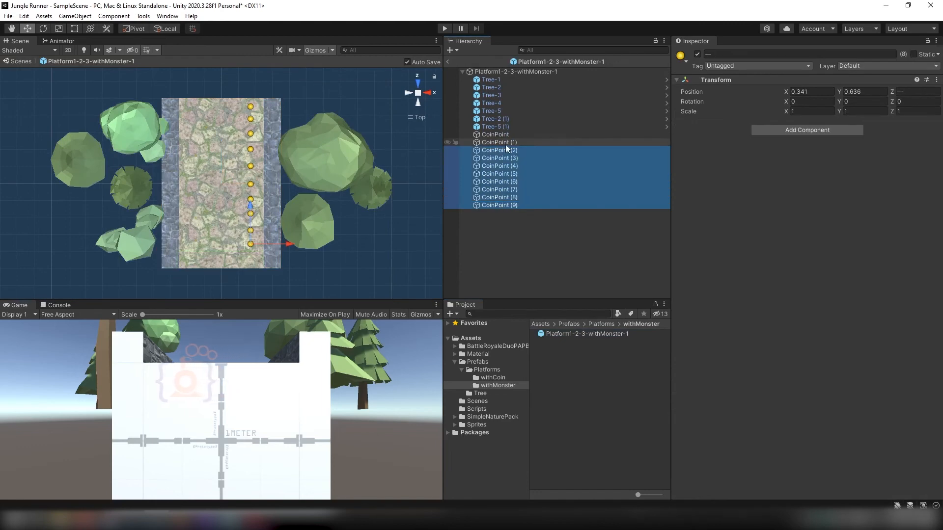
key(Delete)
click(448, 62)
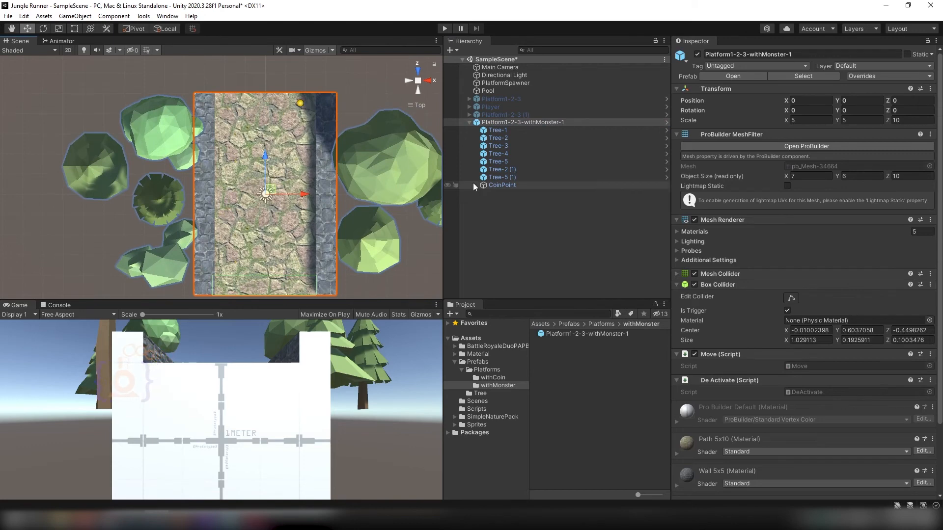
Step: Rename the remaining CoinPoint under Platform1-2-3-withMonster-1 to MonsterPoint
click(505, 185)
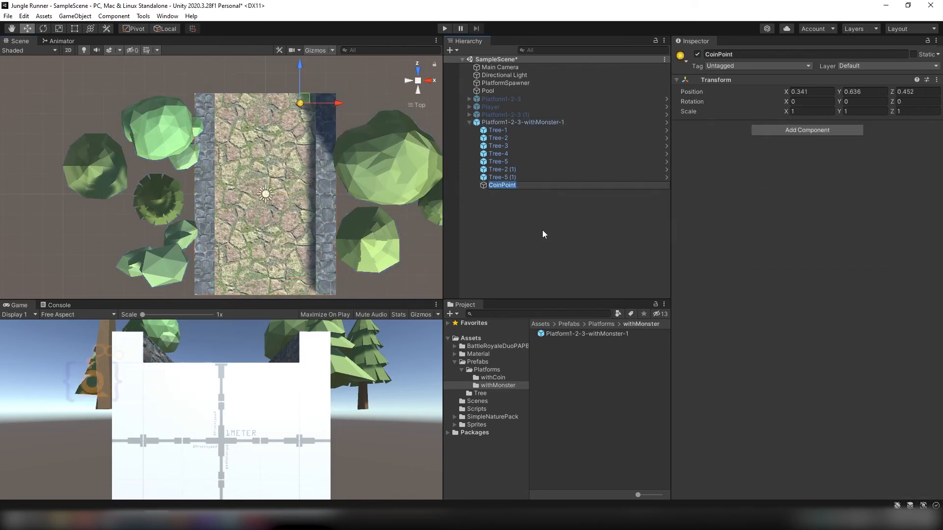
key(Home)
key(Delete)
key(Delete)
key(Delete)
key(Delete)
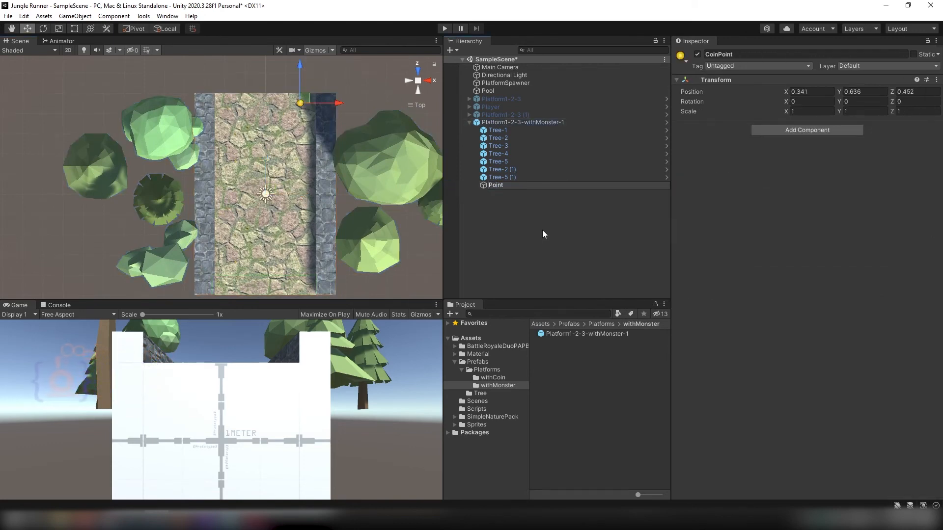
text(Monst)
text(er)
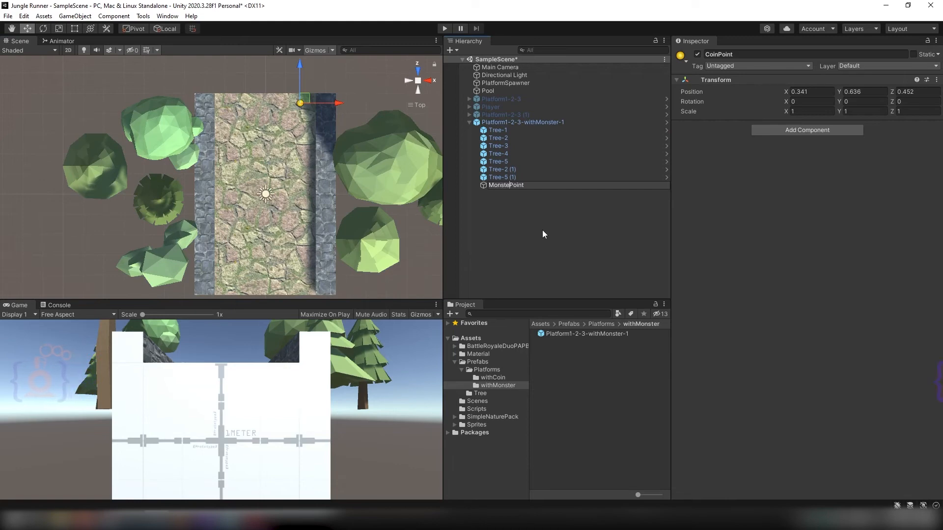
key(Return)
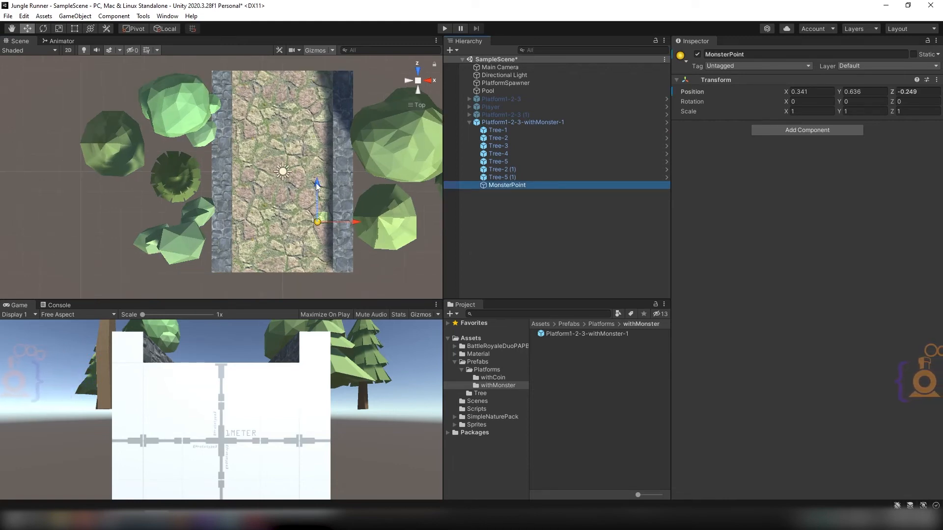
Step: Move MonsterPoint along the platform to Z about -0.286 and duplicate it
drag(317, 191, 317, 190)
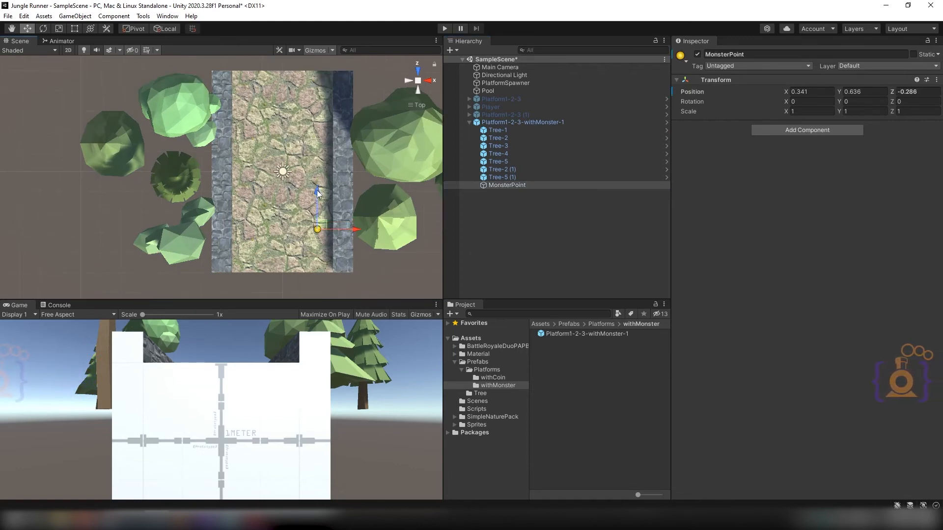
click(507, 185)
key(ctrl+d)
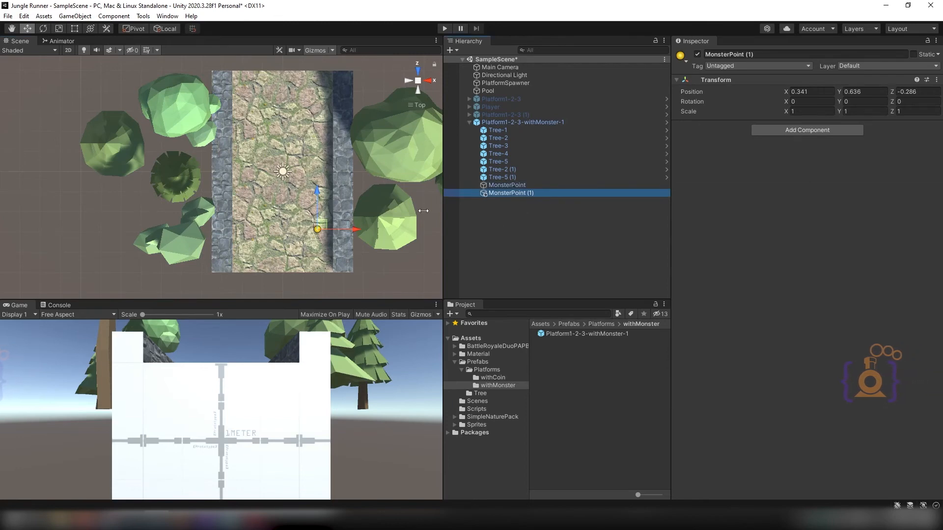
Step: Move MonsterPoint (1) to X about 0.004, duplicate it, and shift the copy along X to complete an evenly spaced row of three across the path
drag(356, 231, 316, 236)
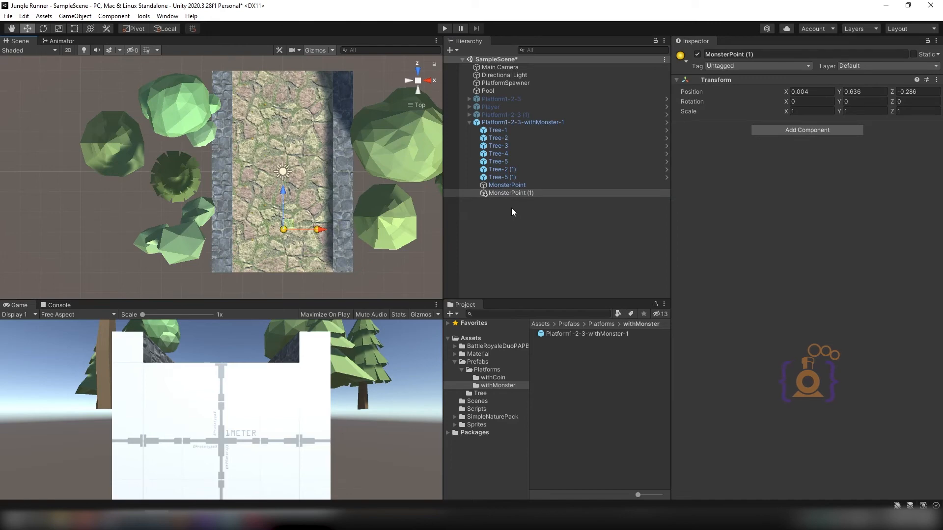
key(ctrl+d)
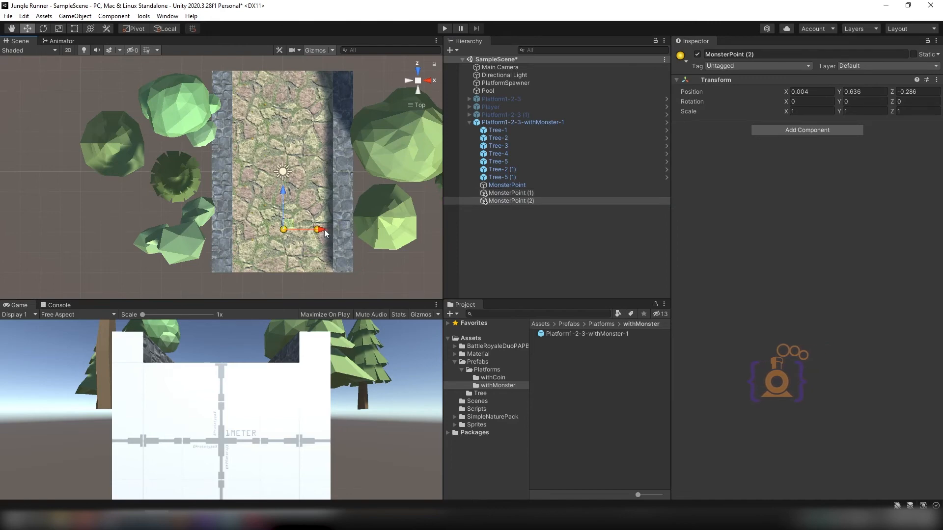
drag(324, 229, 289, 229)
click(290, 229)
click(533, 237)
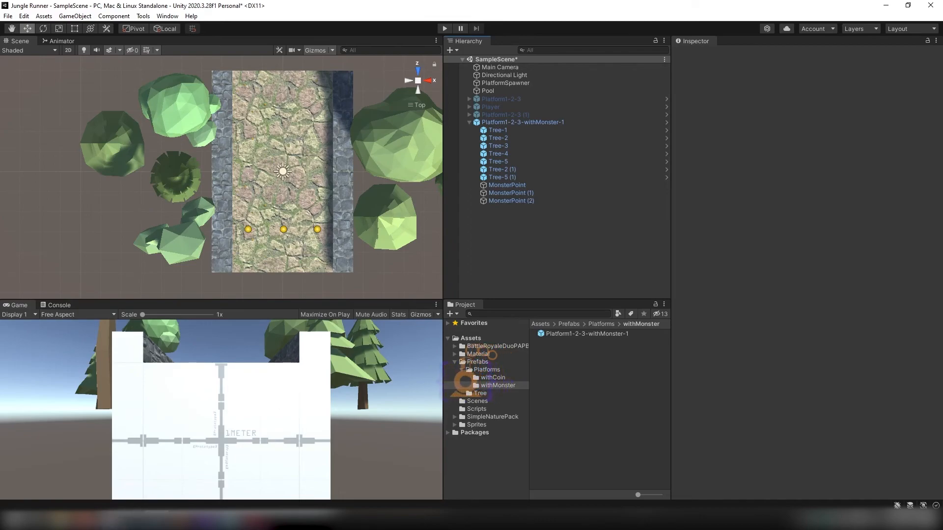
Step: Switch to the browser, compare the RPG Monster Duo PBR Polyart and RPG Monster Wave Polyart pages, and open the Duo package in Unity
mouse_move(111, 521)
click(169, 469)
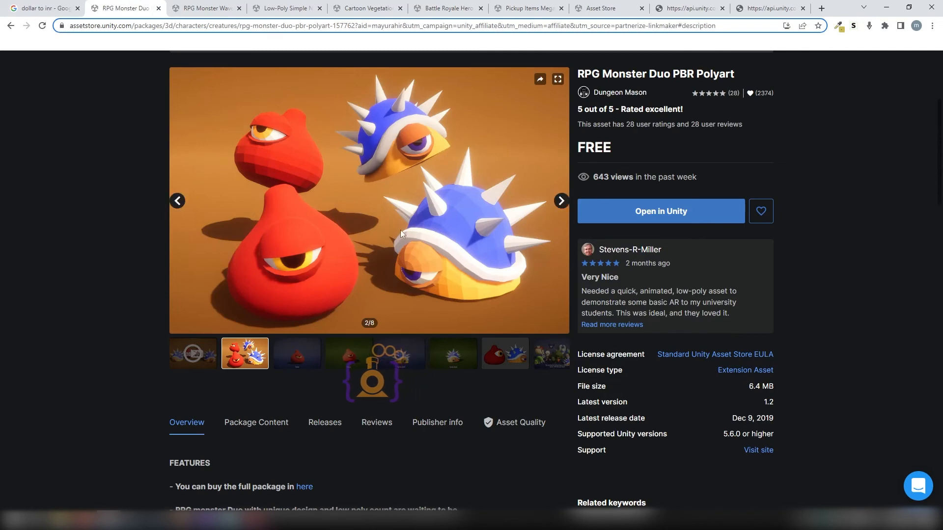
click(206, 7)
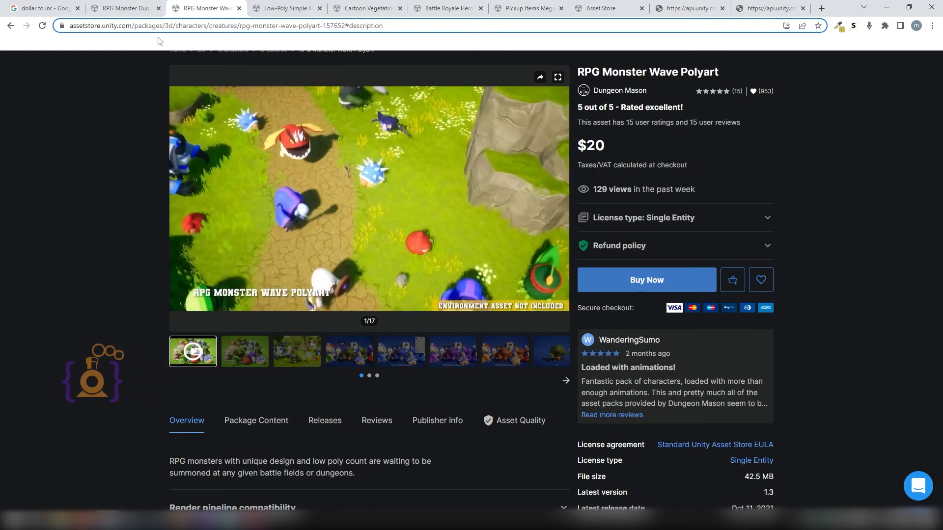
click(120, 4)
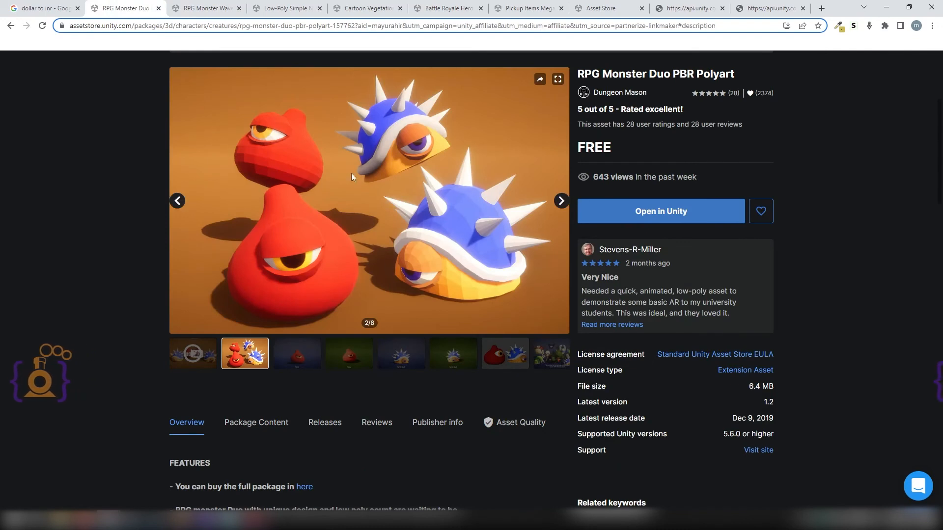
click(661, 212)
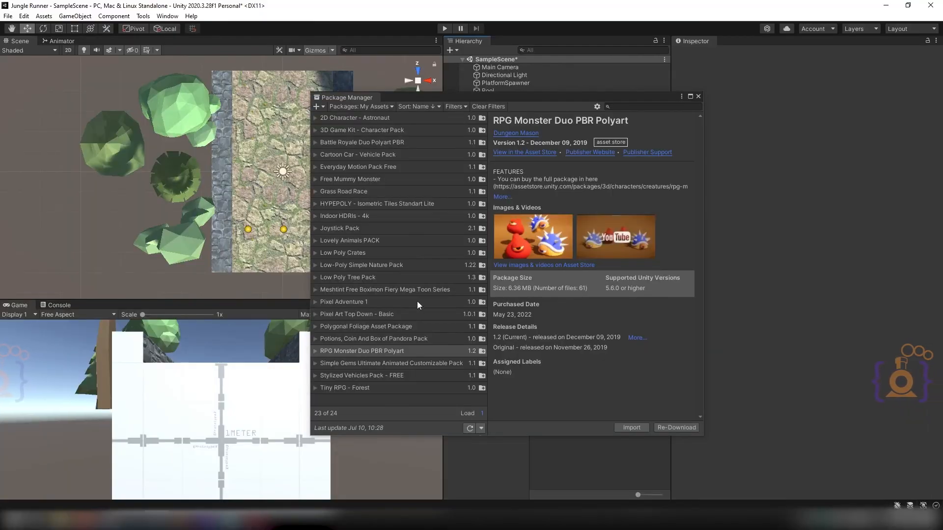
Step: Import the RPG Monster Duo PBR Polyart package with its Scenes folder excluded
click(675, 426)
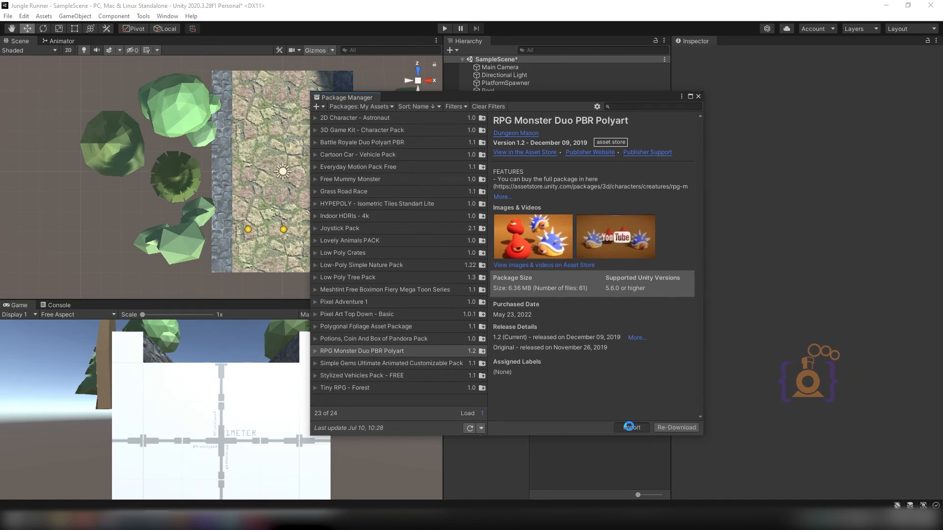
click(629, 427)
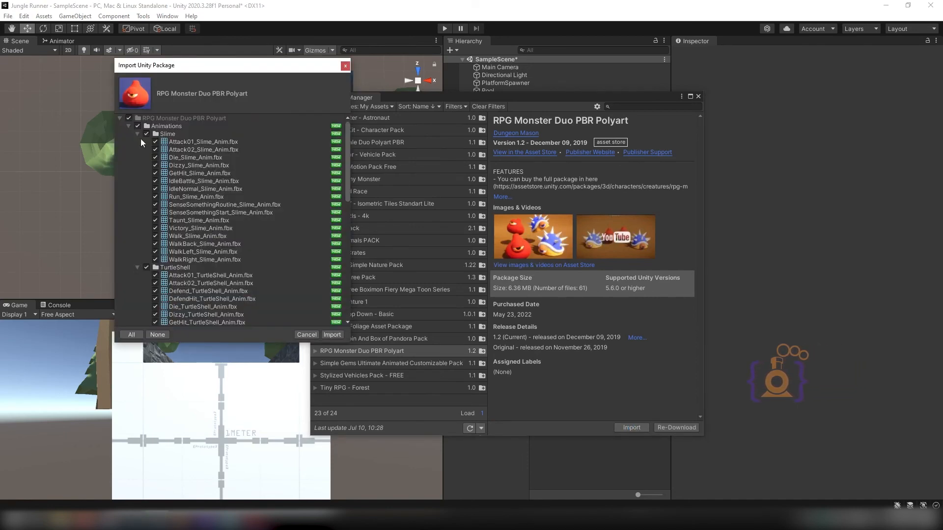
scroll(157, 268, down, 10)
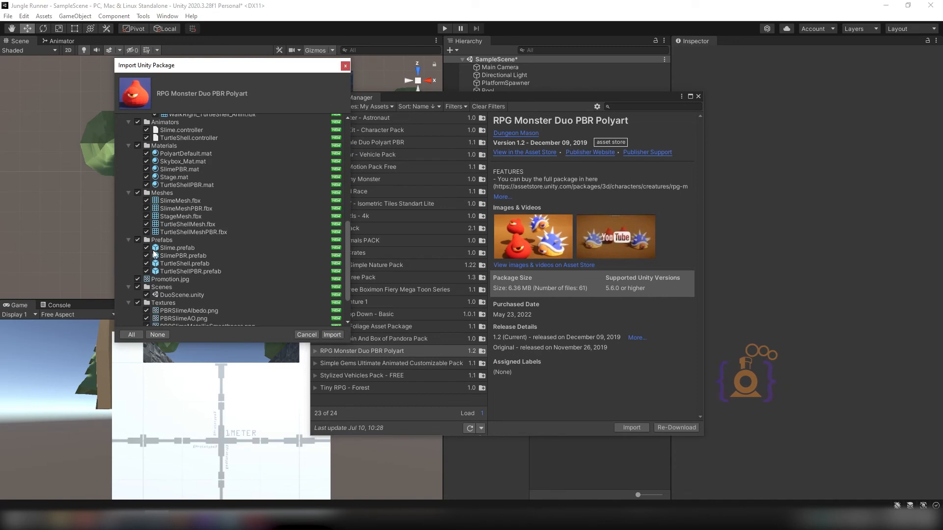
scroll(153, 257, down, 3)
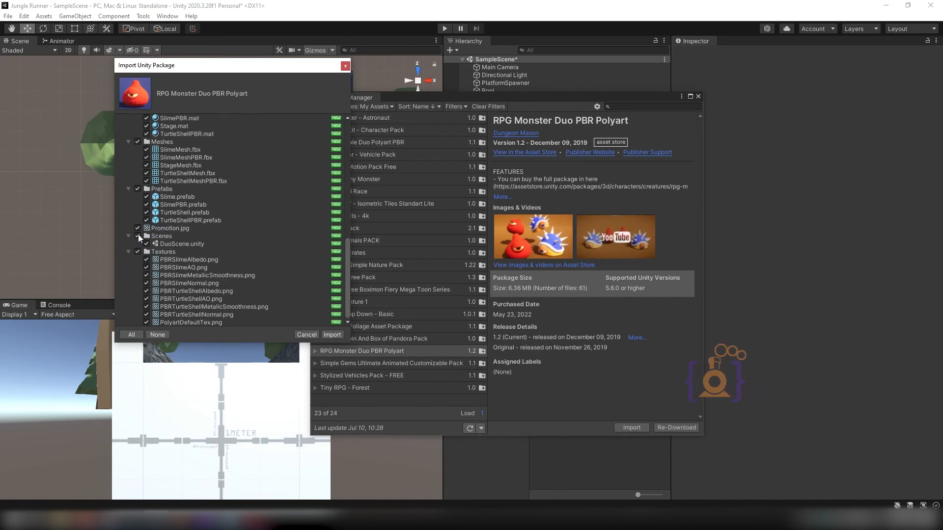
click(137, 235)
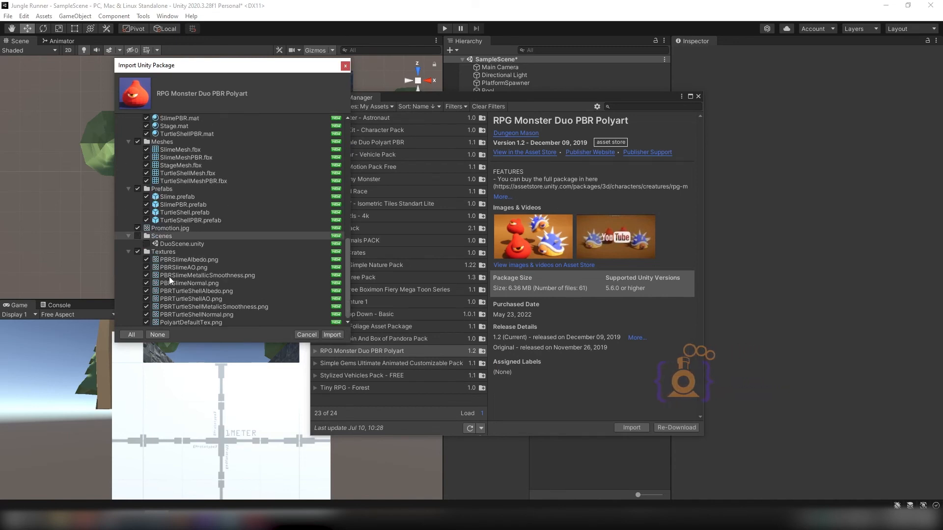
scroll(169, 276, up, 8)
scroll(184, 269, up, 6)
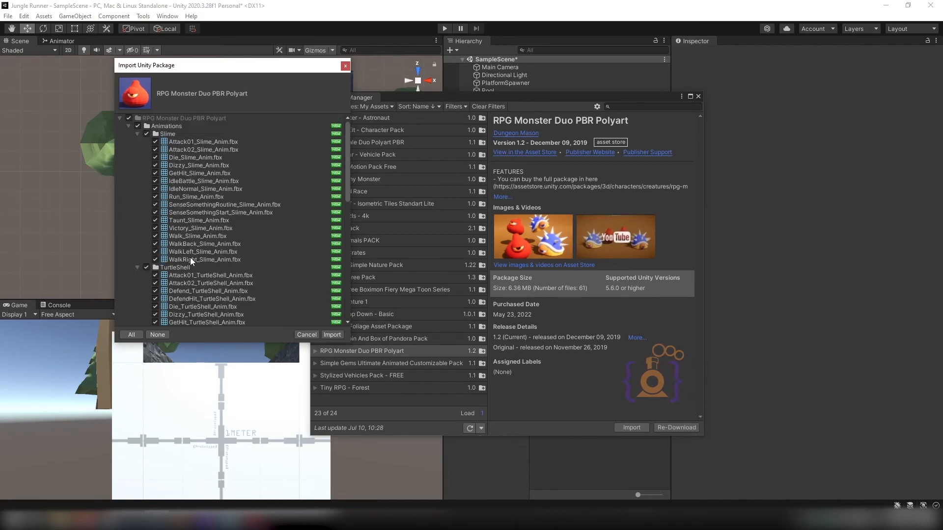
click(333, 335)
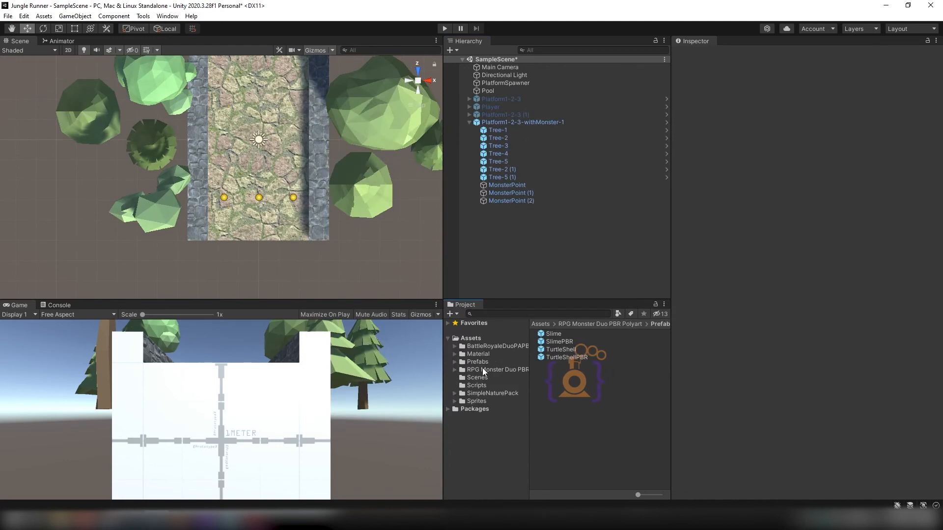
Step: Open the Prefabs folder of RPG Monster Duo PBR Polyart and add Slime, SlimePBR, TurtleShell and TurtleShellPBR to the scene
click(482, 369)
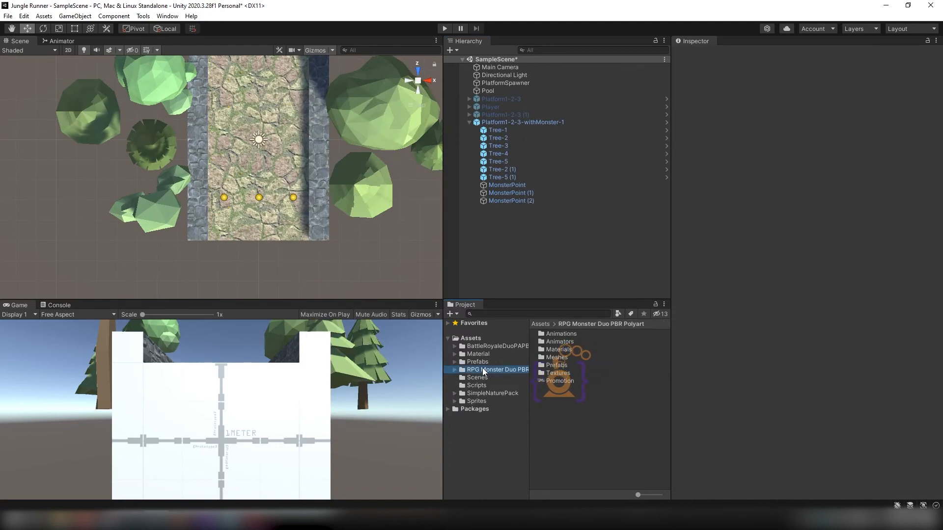
click(557, 366)
double_click(556, 366)
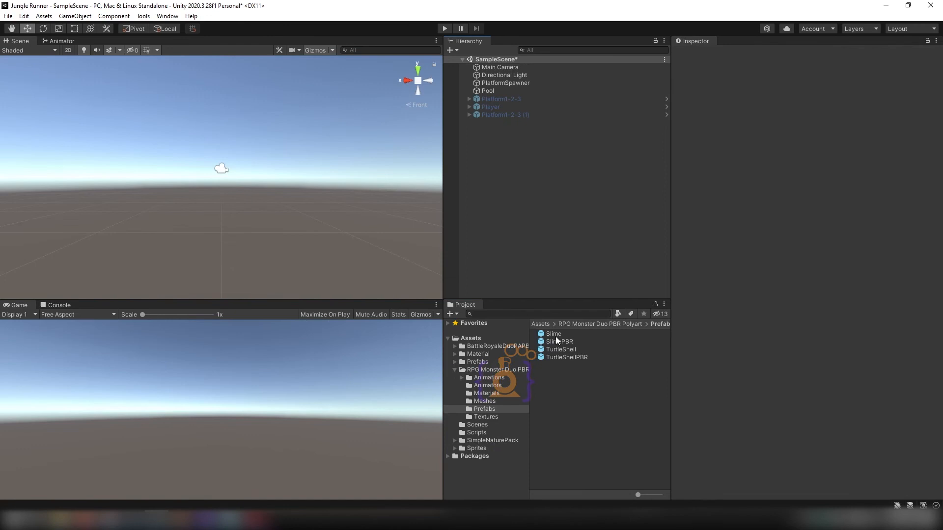
click(555, 336)
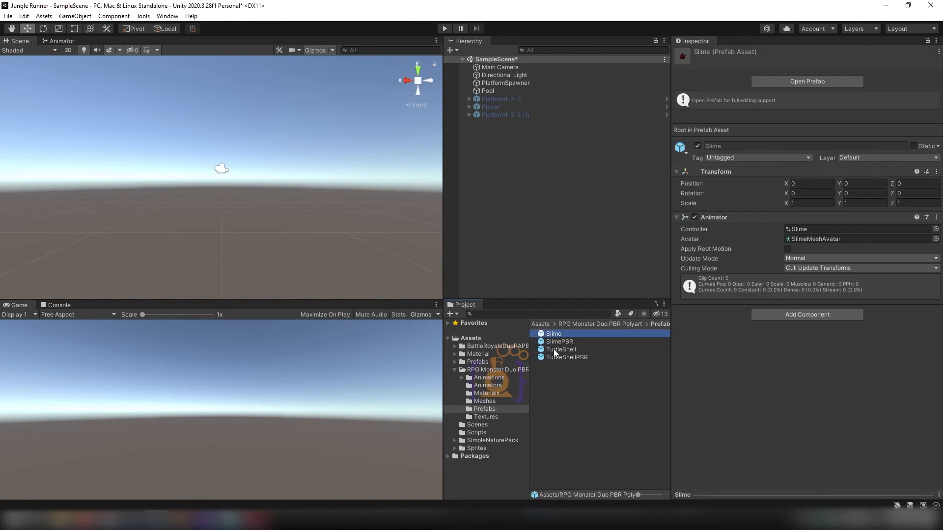
click(556, 355)
shift+click(558, 338)
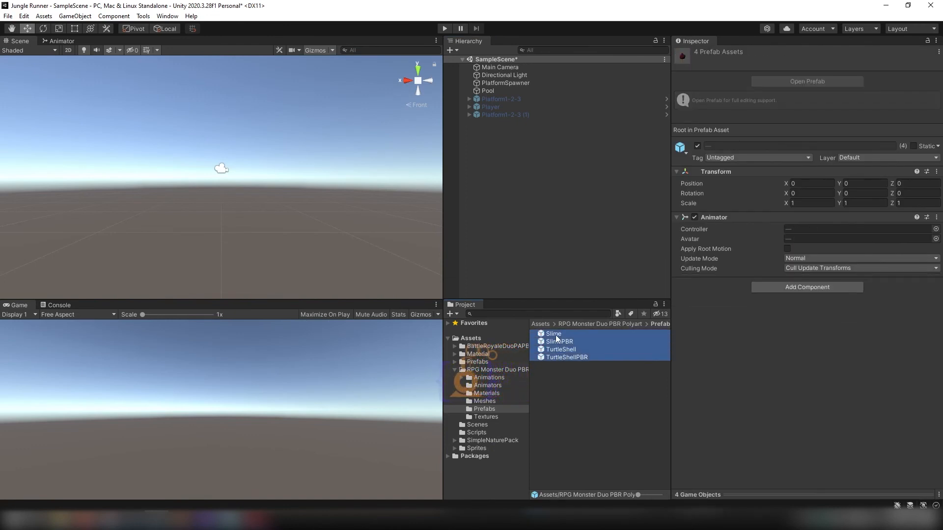
drag(557, 339, 512, 157)
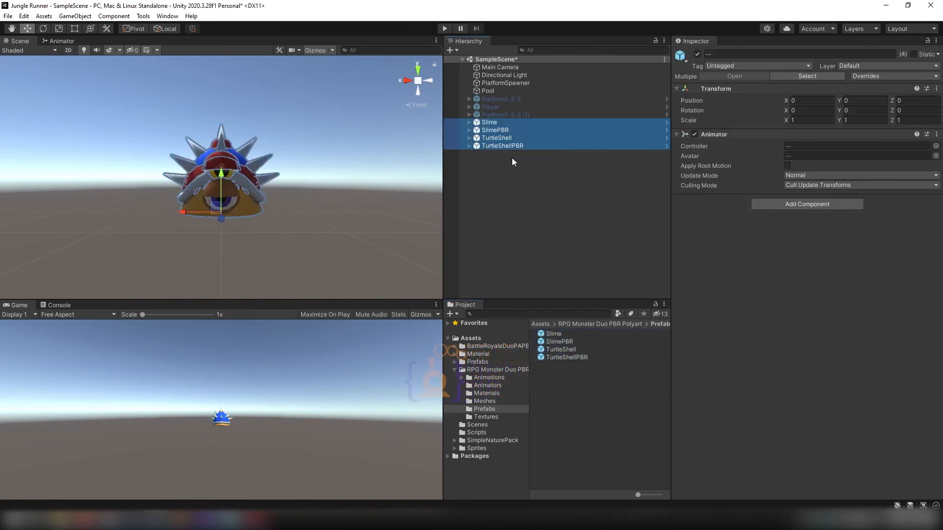
click(564, 167)
Step: Spread the monsters apart along X for comparison: Slime to about 1.743, SlimePBR to about -1.37, and TurtleShell clear of the others
click(494, 123)
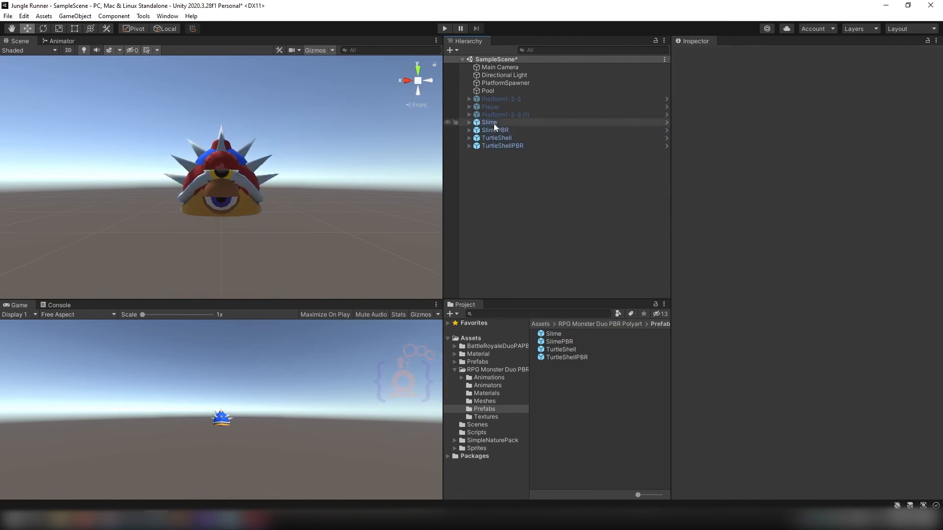
drag(187, 212, 63, 188)
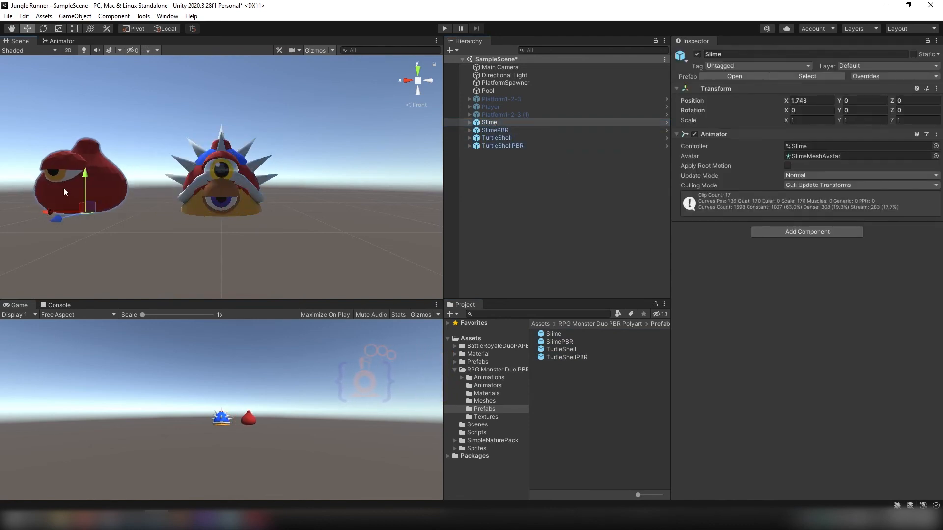
click(503, 131)
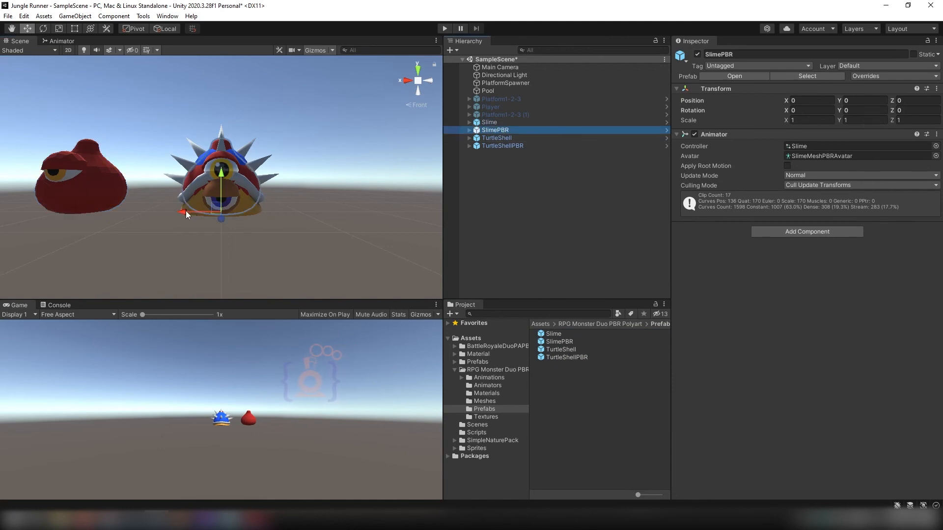
drag(186, 211, 292, 211)
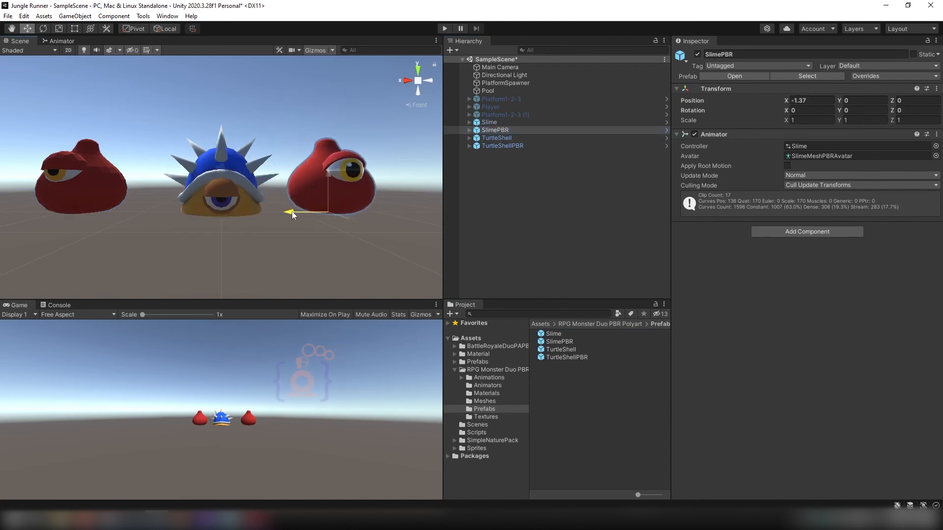
click(497, 138)
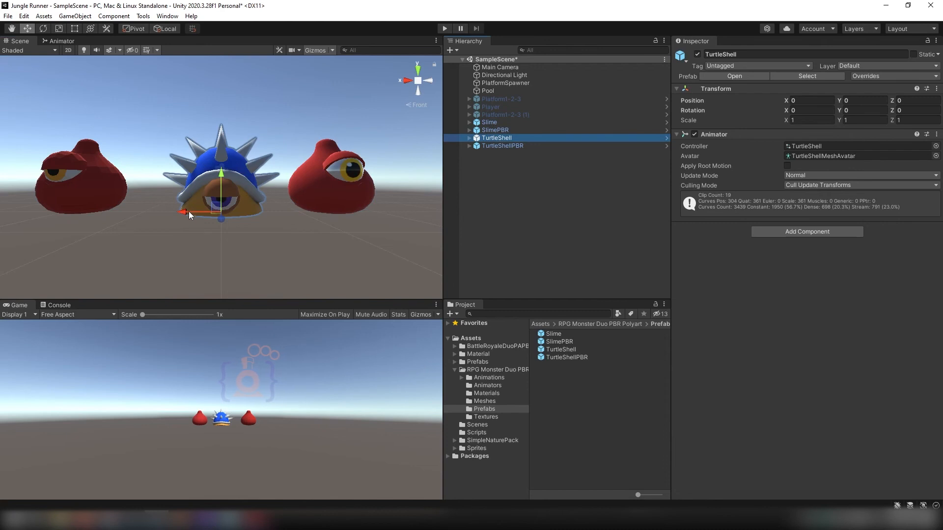
drag(189, 211, 407, 194)
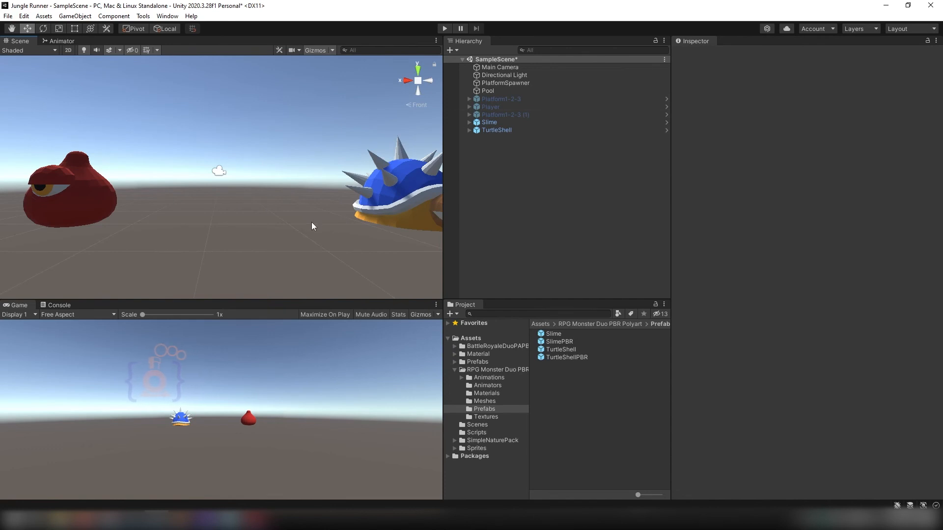
middle_drag(311, 223, 248, 227)
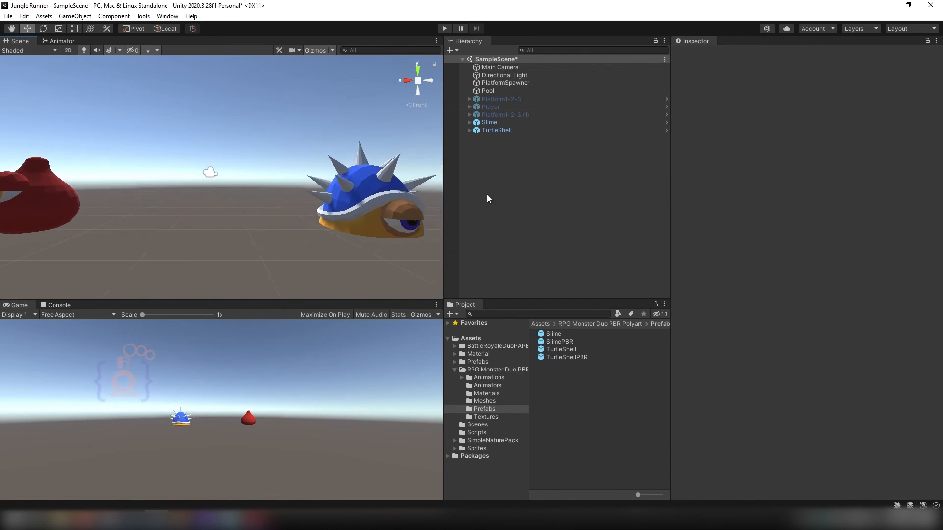
Step: Create a folder named Monster inside Assets > Prefabs
double_click(489, 123)
click(473, 362)
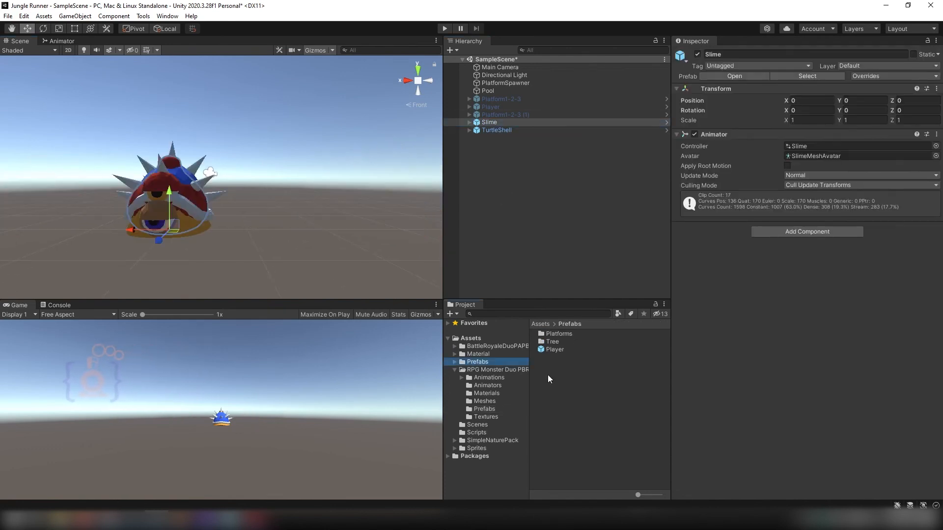
right_click(573, 379)
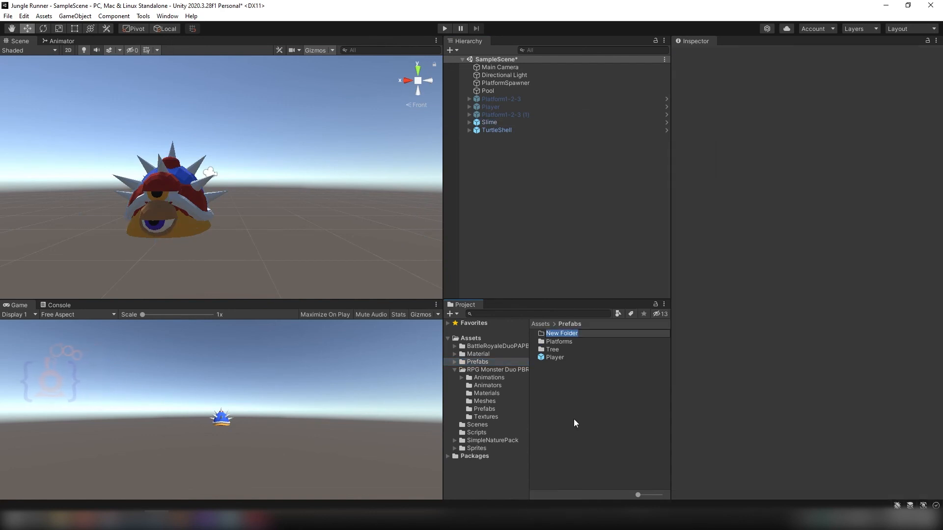
text(Monster)
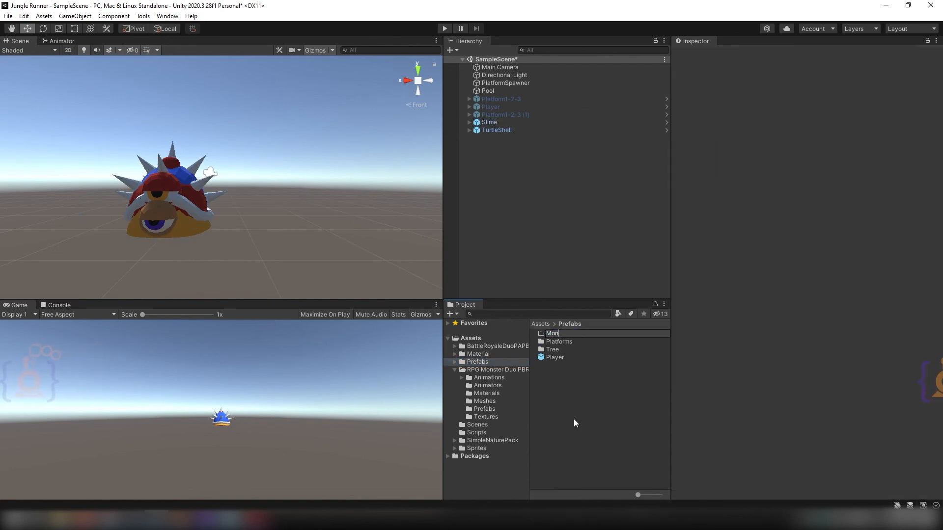
key(Return)
Step: Open the Monster folder and save the Slime and TurtleShell scene objects there as new original prefabs
key(Return)
drag(581, 363, 581, 363)
key(Return)
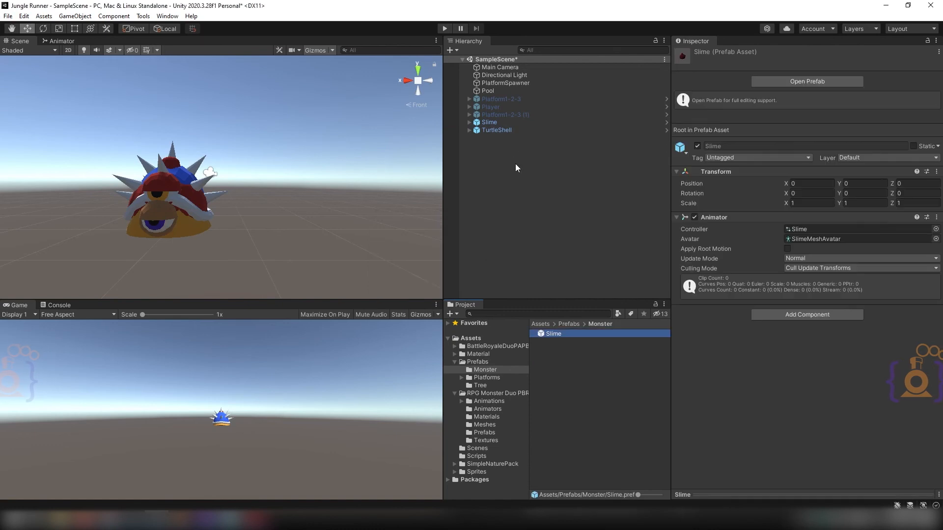
drag(503, 133, 575, 381)
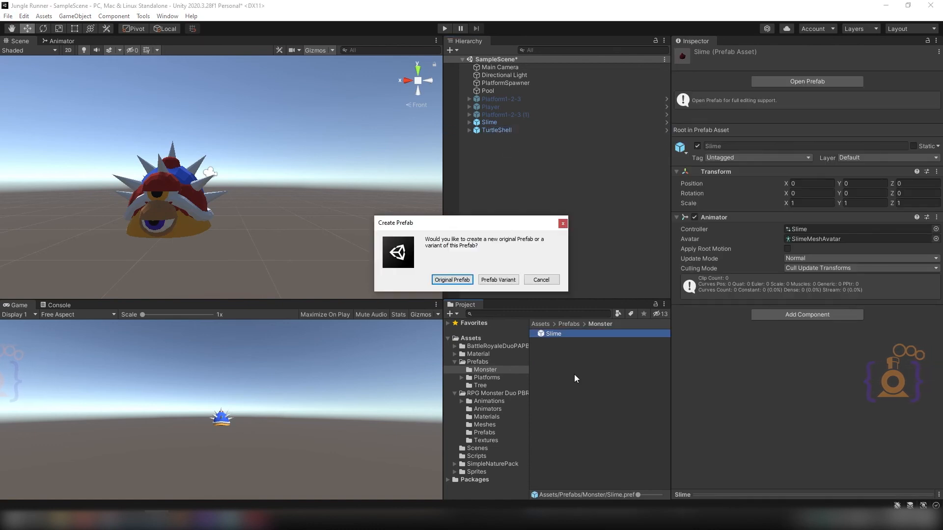
click(463, 274)
Step: Delete the Slime and TurtleShell instances from the scene
click(491, 123)
key(Delete)
click(491, 123)
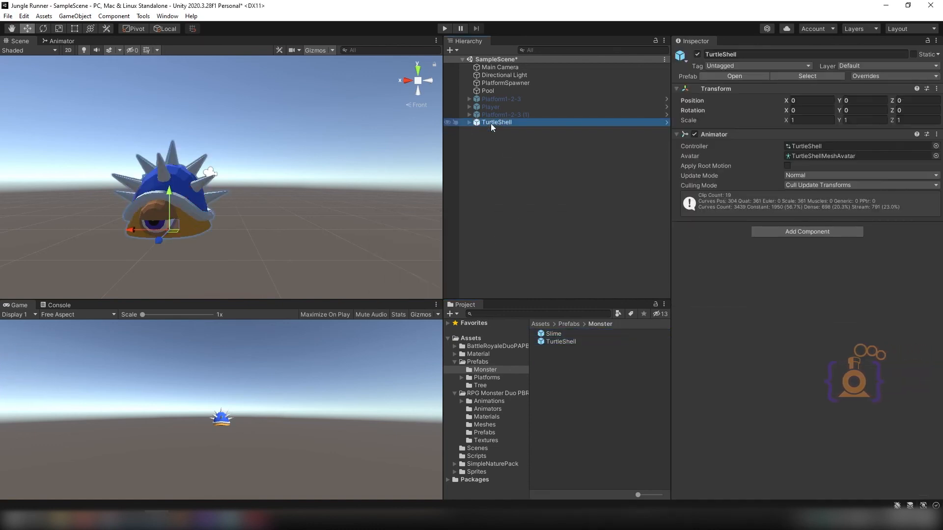
key(Delete)
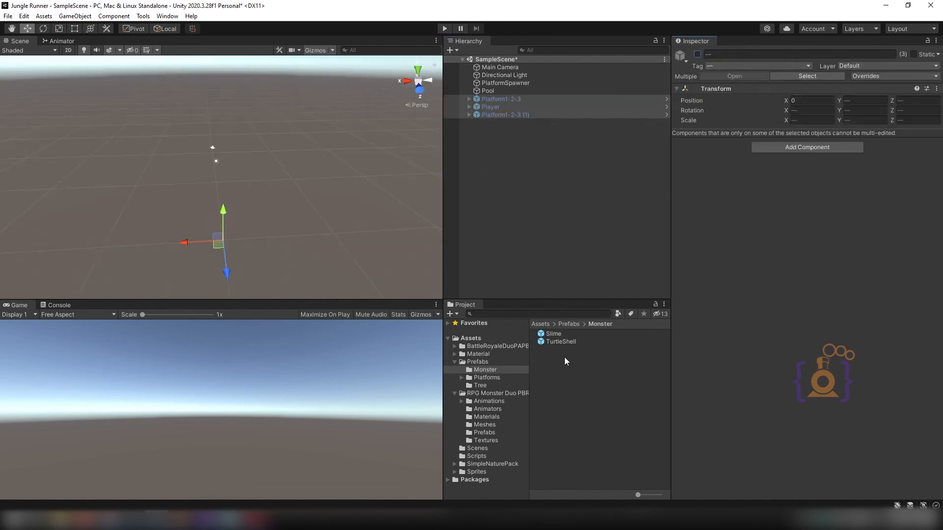
click(565, 358)
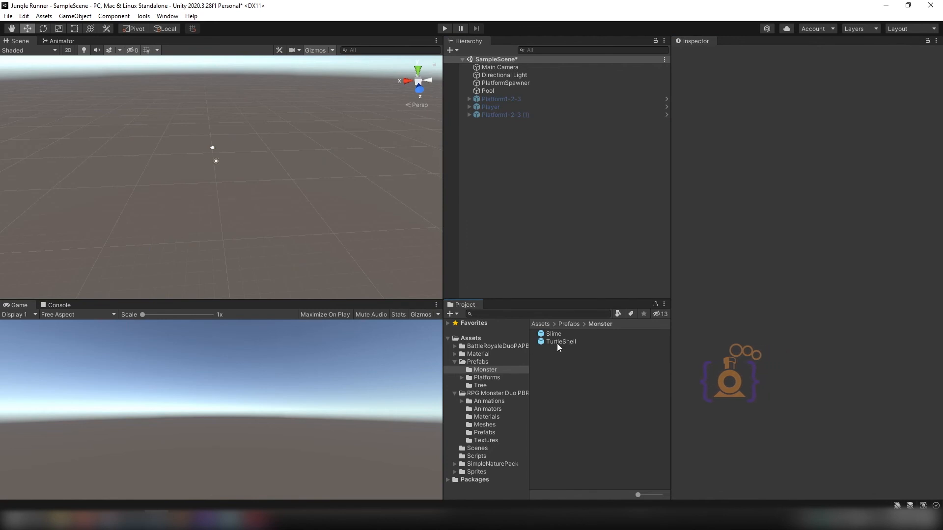
Step: Reactivate the Platform1-2-3, Player and Platform1-2-3 (1) objects together in the scene
click(506, 114)
shift+click(503, 100)
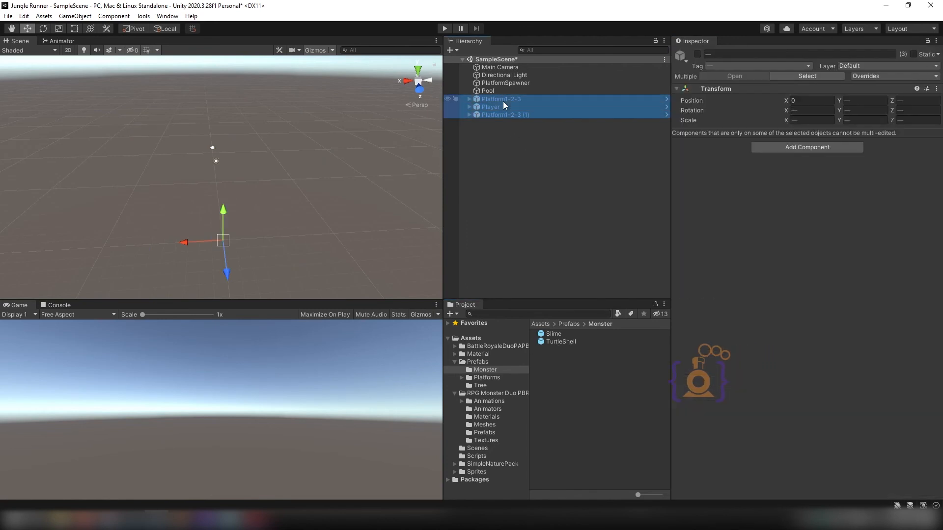
click(698, 54)
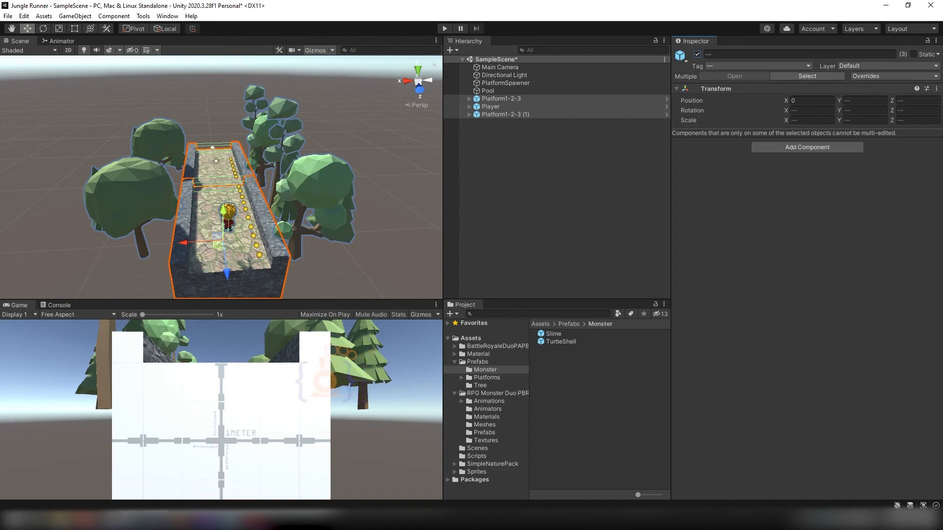
Step: Switch to Chrome and look through the preview images of the Pickup Items Mega Bundle on the Unity Asset Store page
mouse_move(129, 520)
click(144, 485)
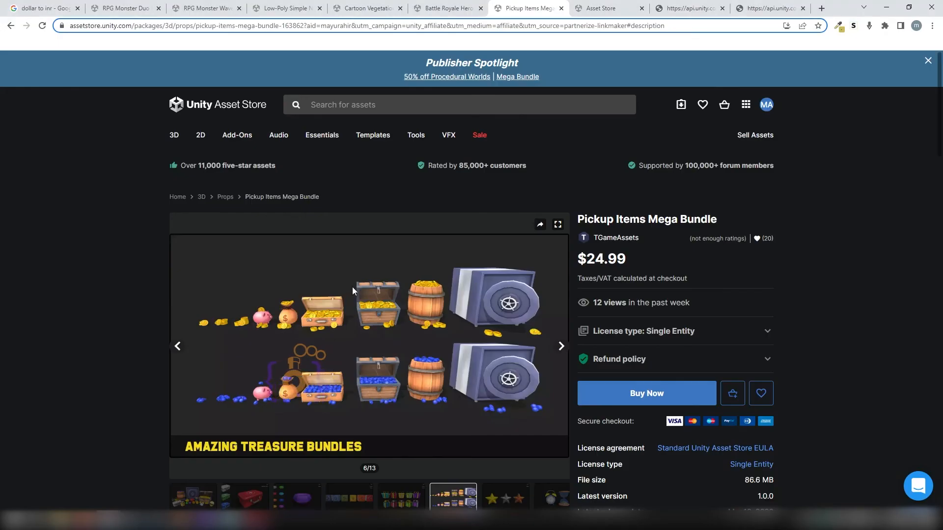
scroll(352, 290, down, 4)
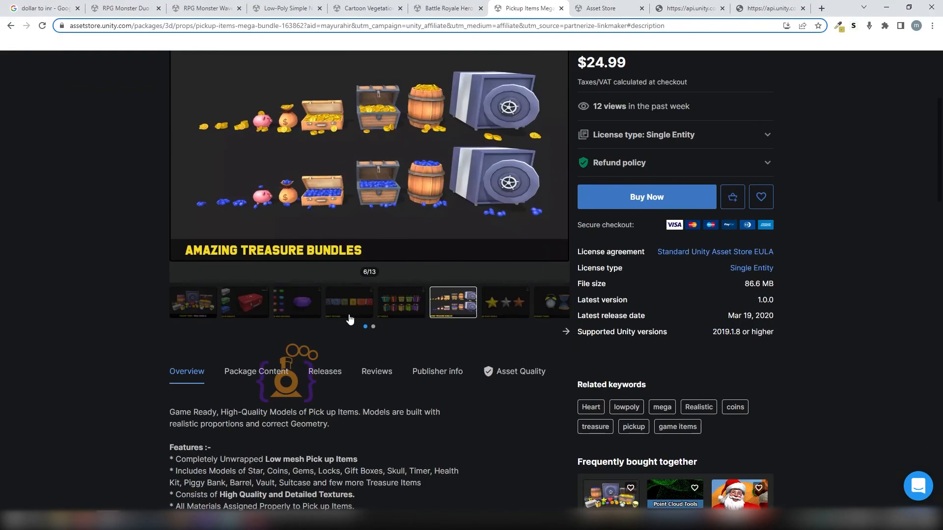
click(201, 303)
scroll(366, 152, up, 1)
scroll(405, 193, up, 1)
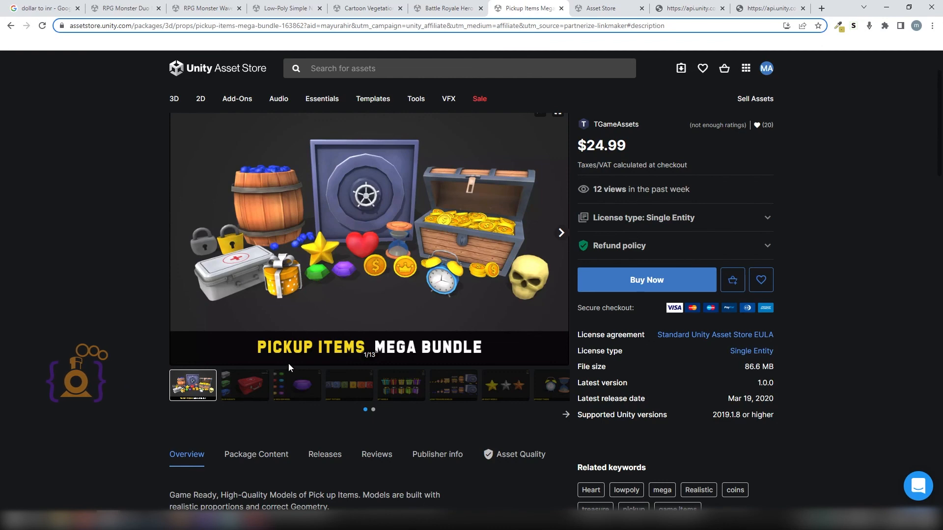
click(301, 389)
click(348, 392)
click(393, 391)
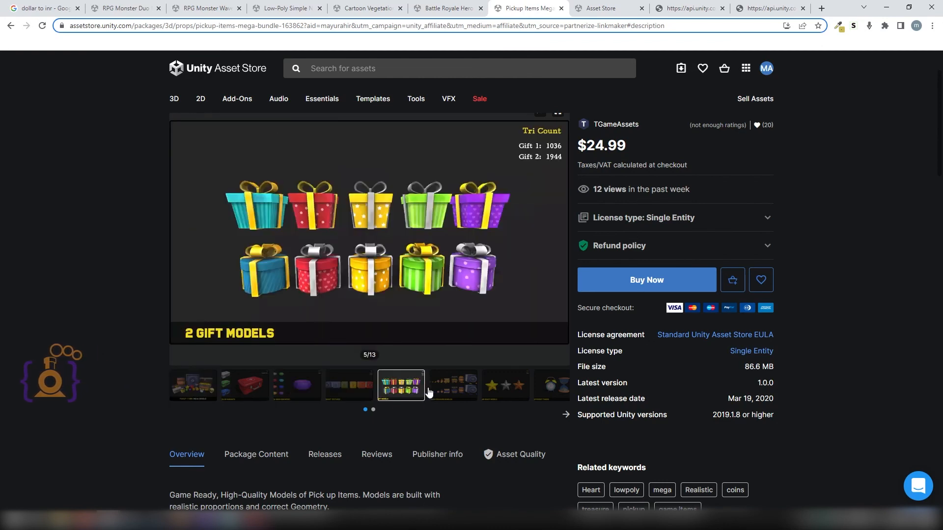
click(453, 391)
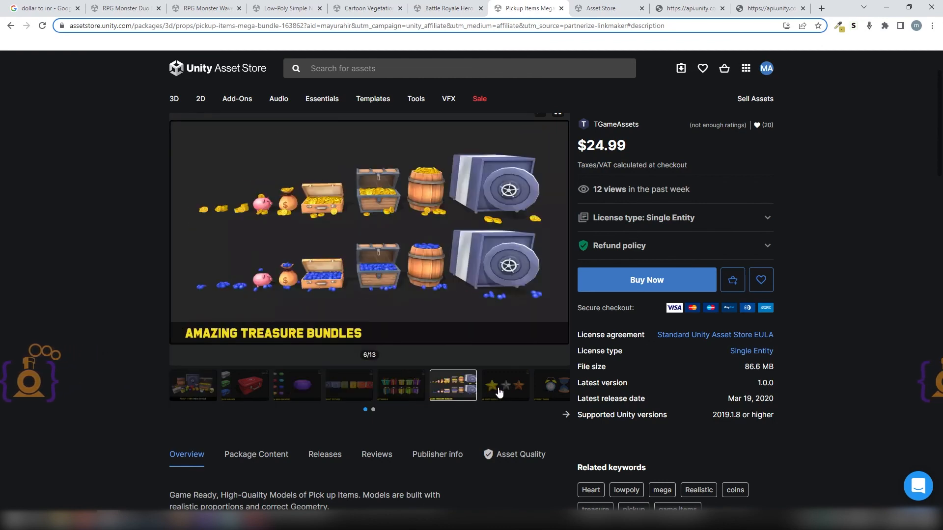
click(492, 391)
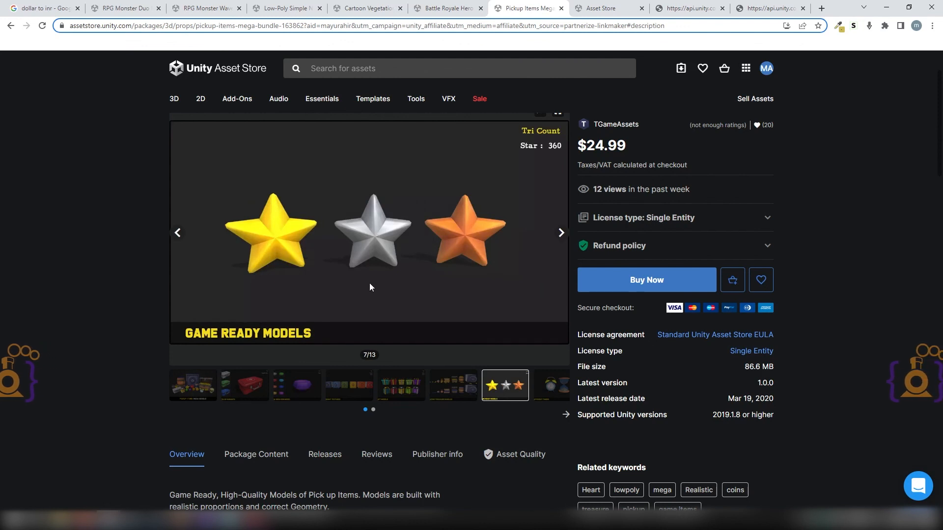